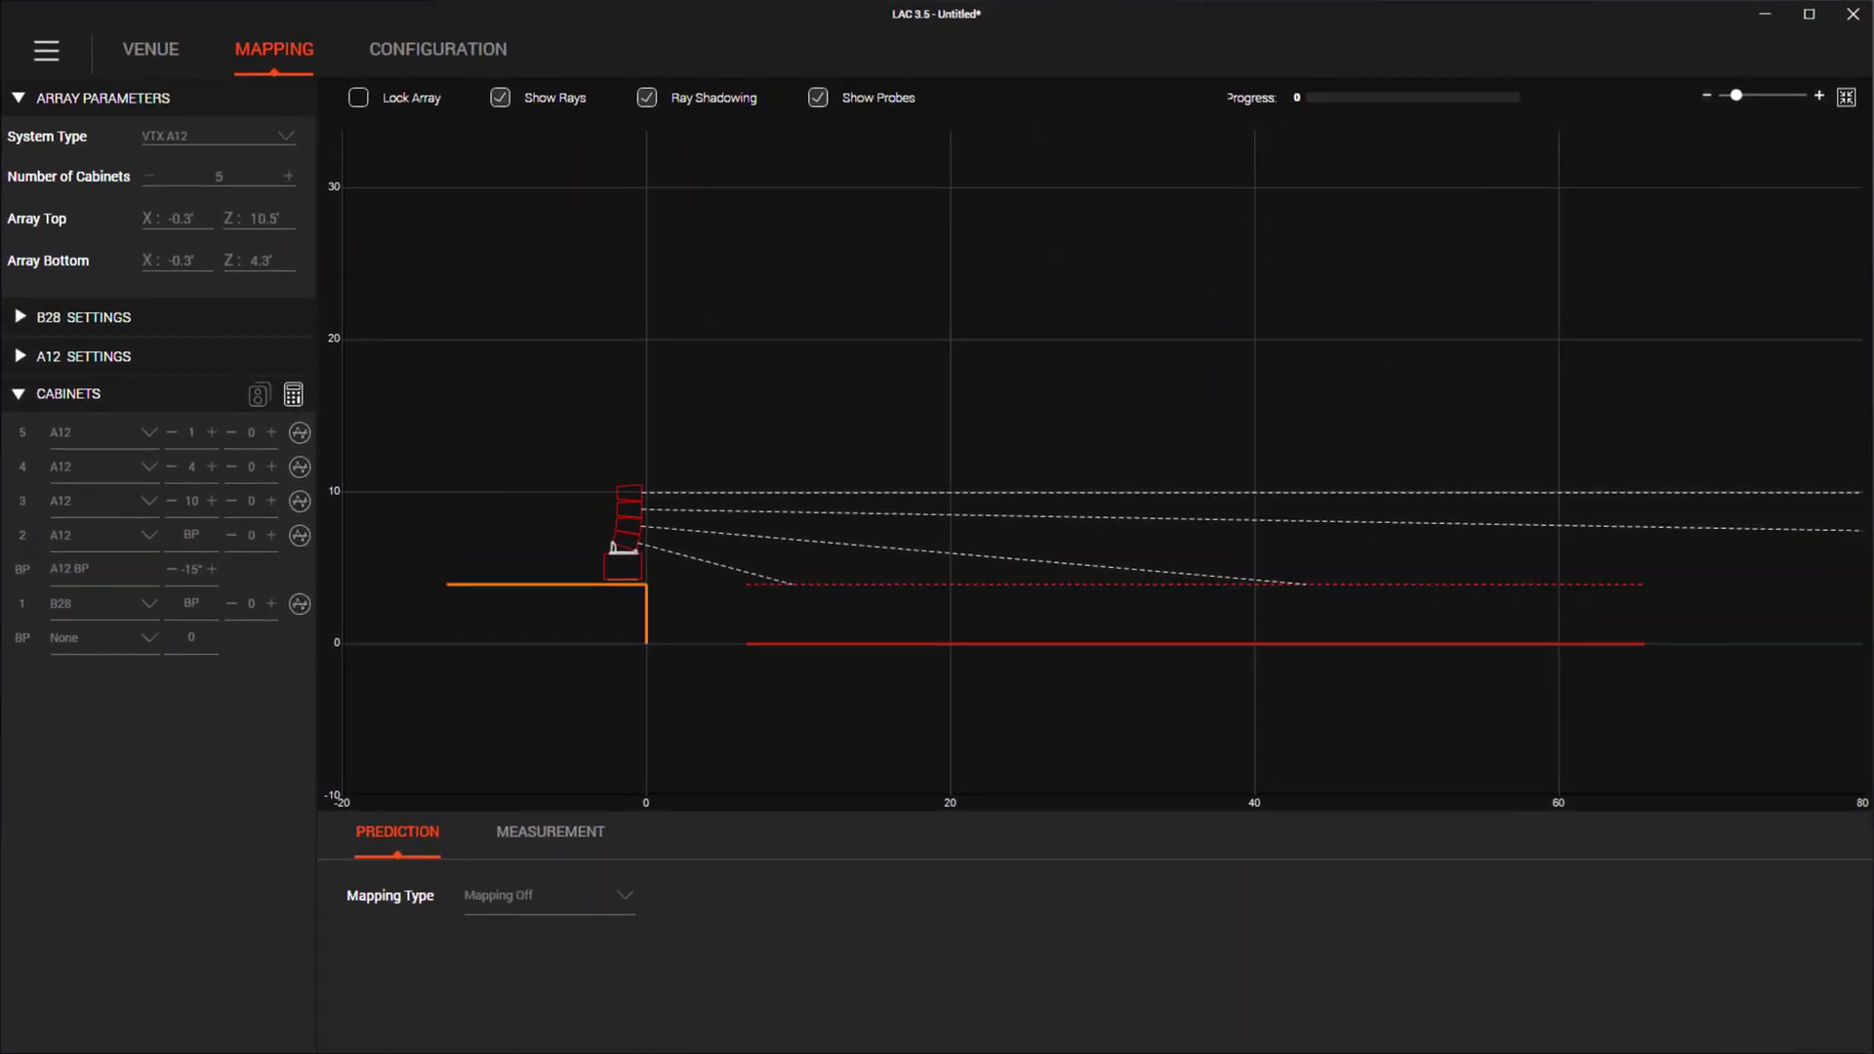
- Lower cabinet 4 to 2.5° and cabinet 3 to 8°, then ground-stack the array on B28 GND
click(171, 467)
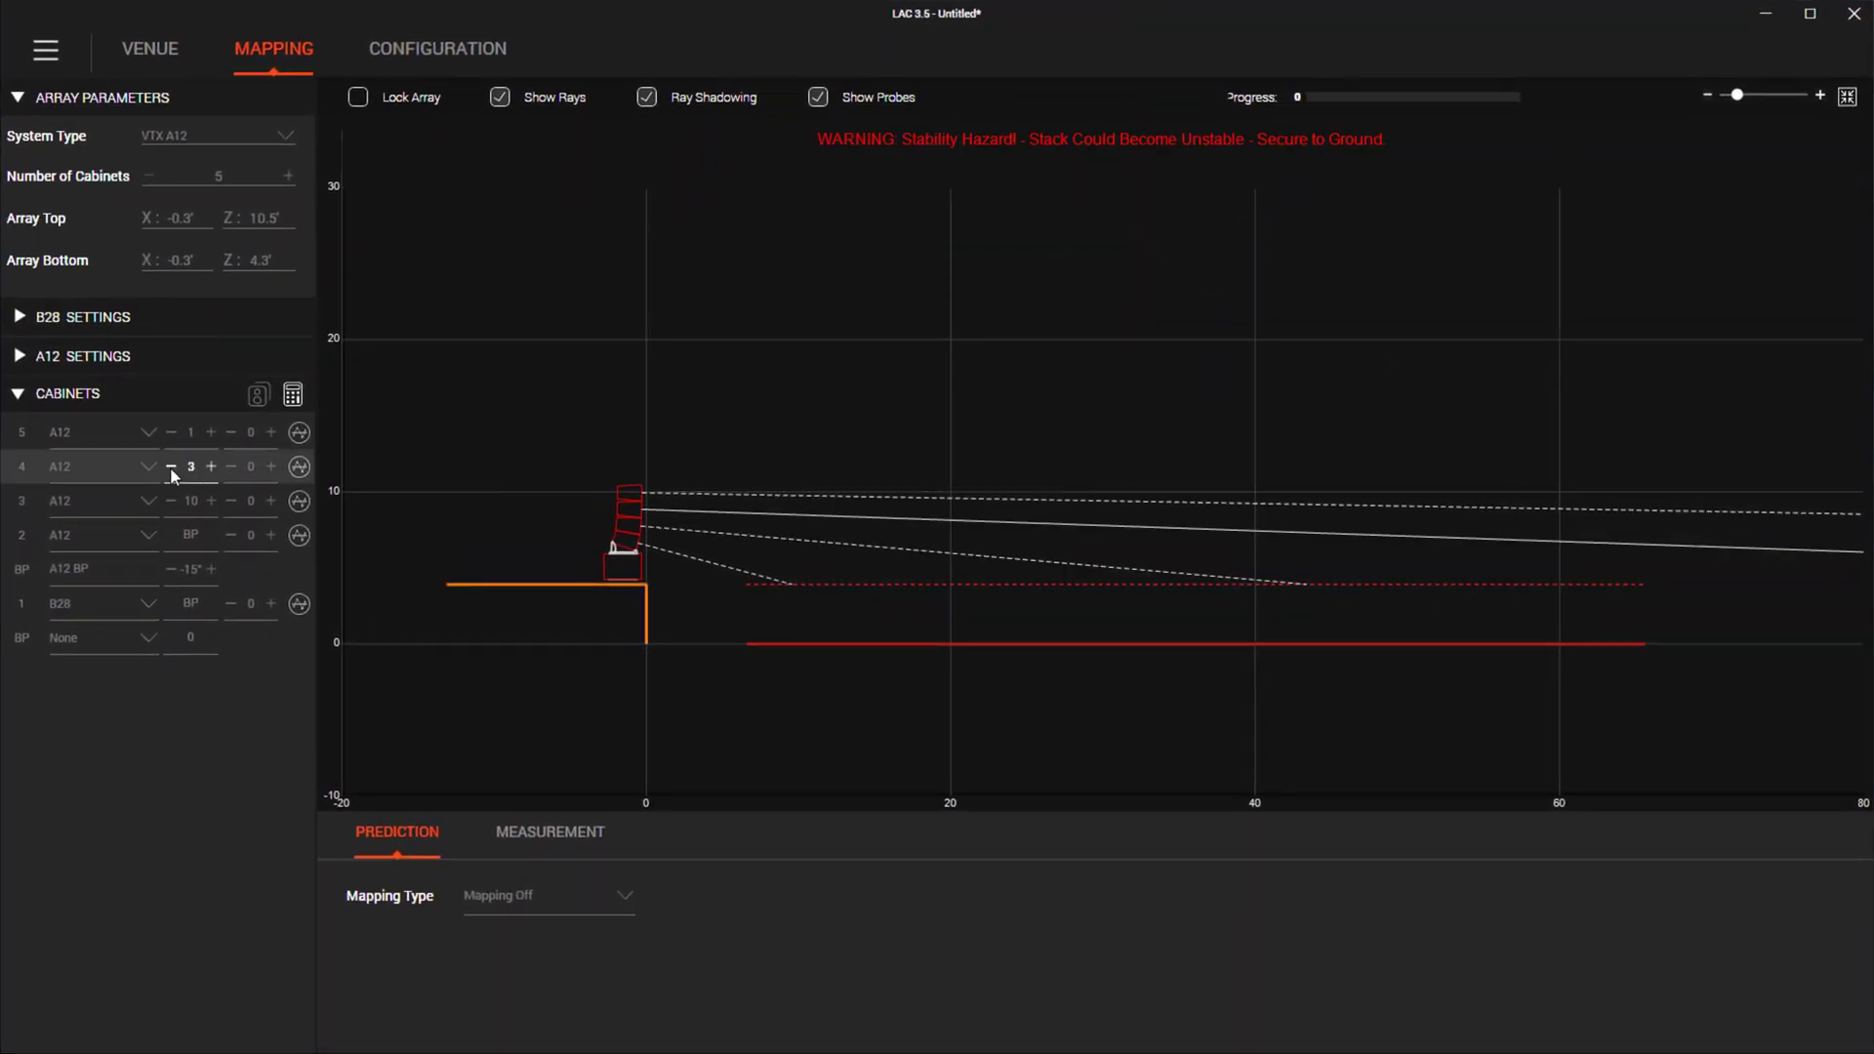
click(171, 467)
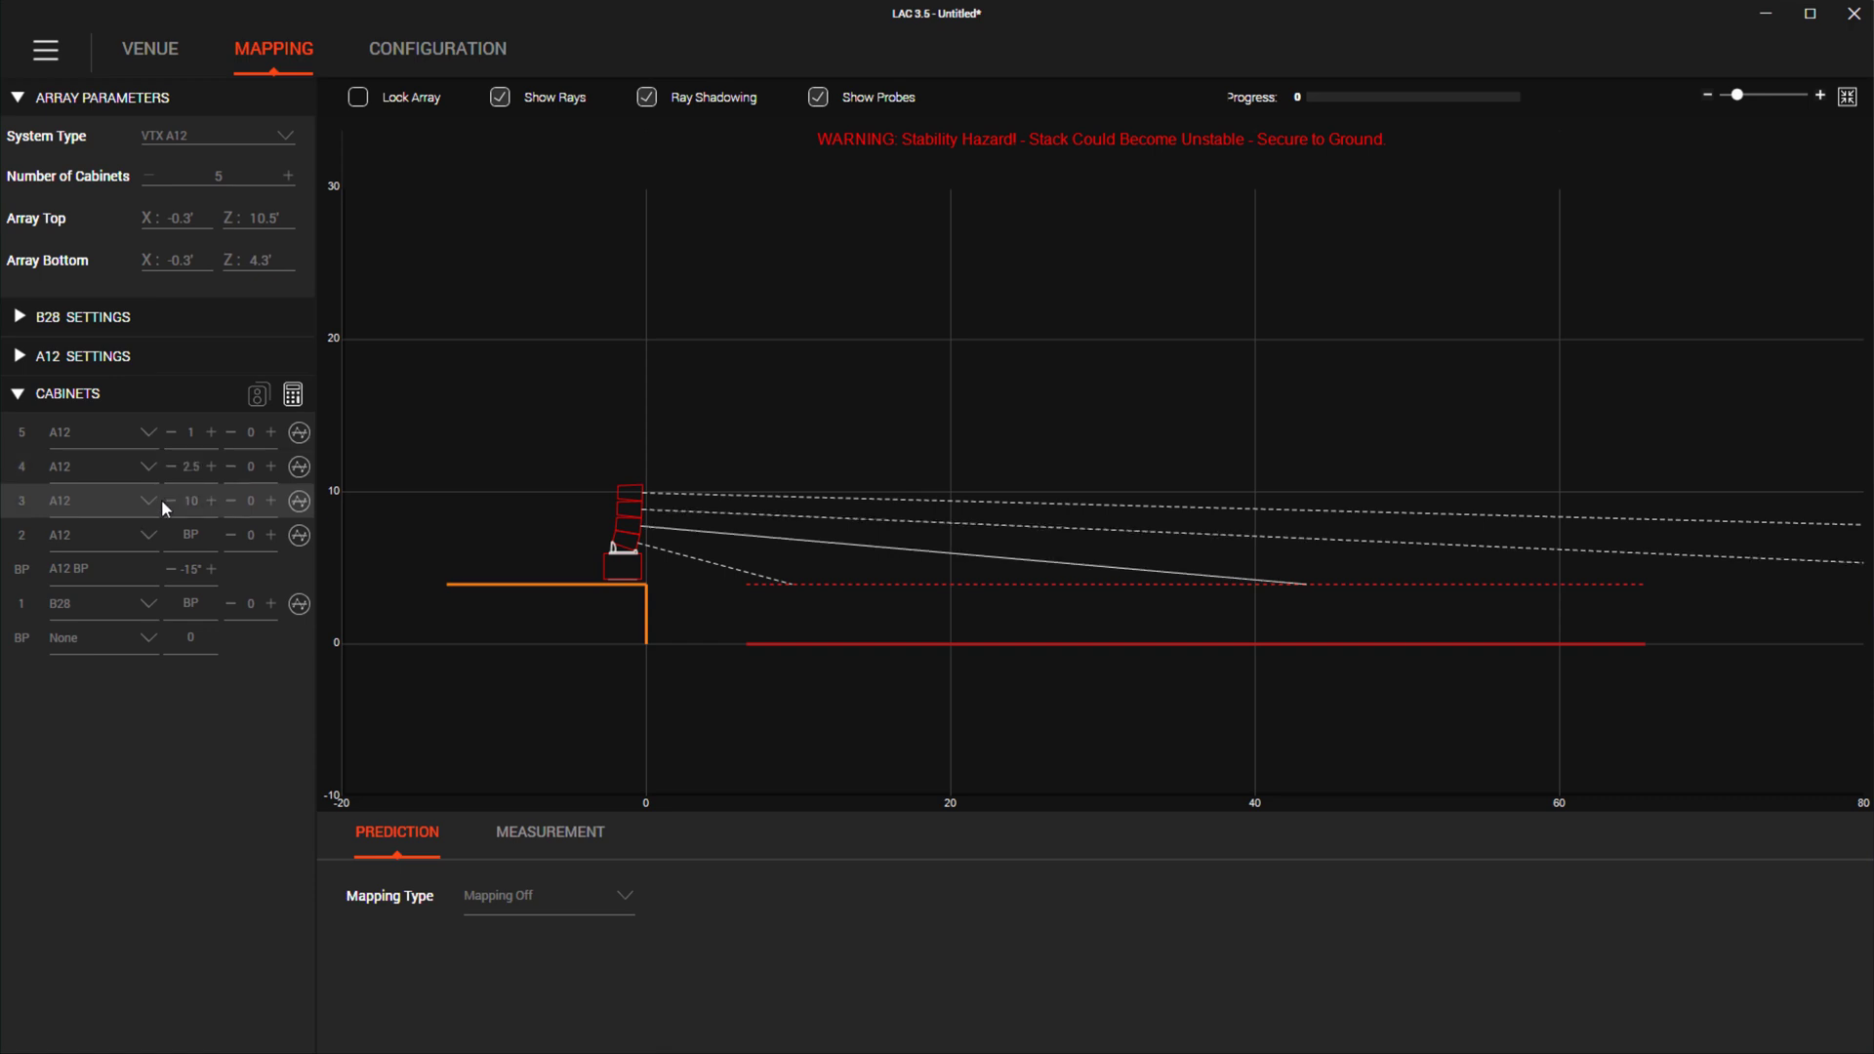
click(171, 502)
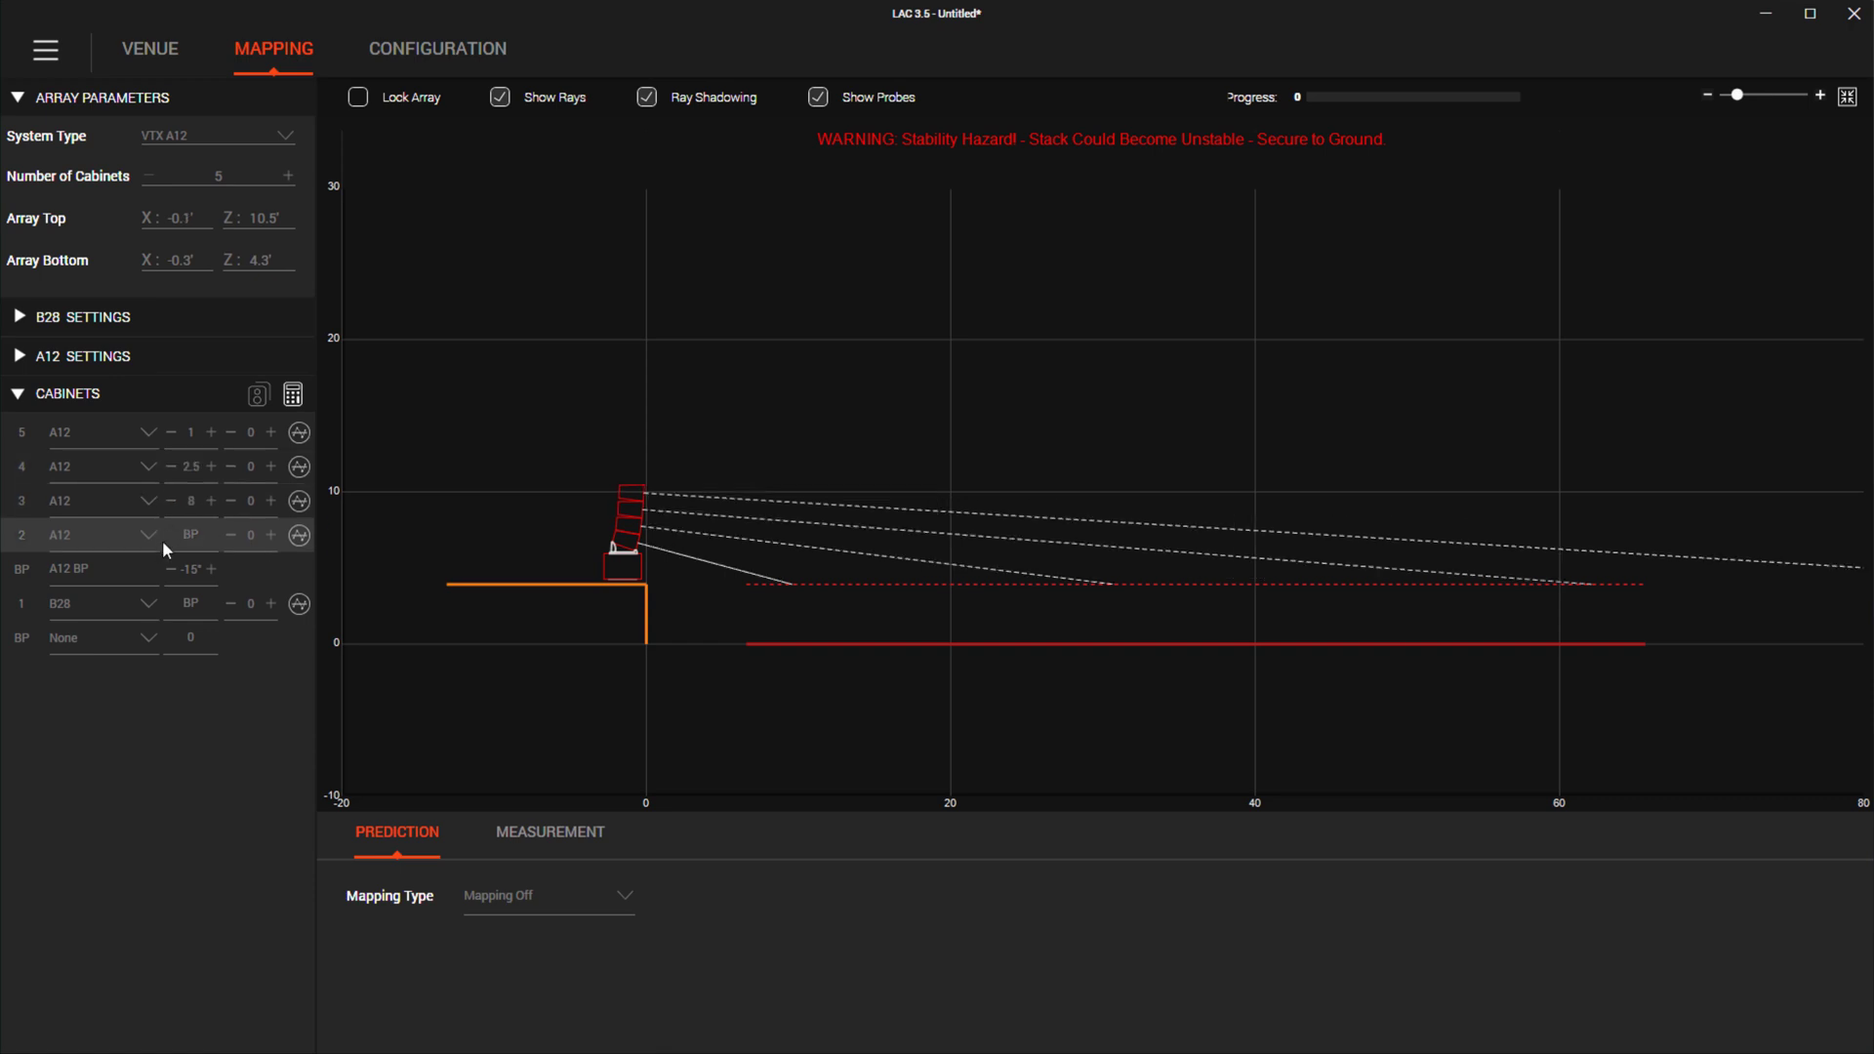
click(150, 642)
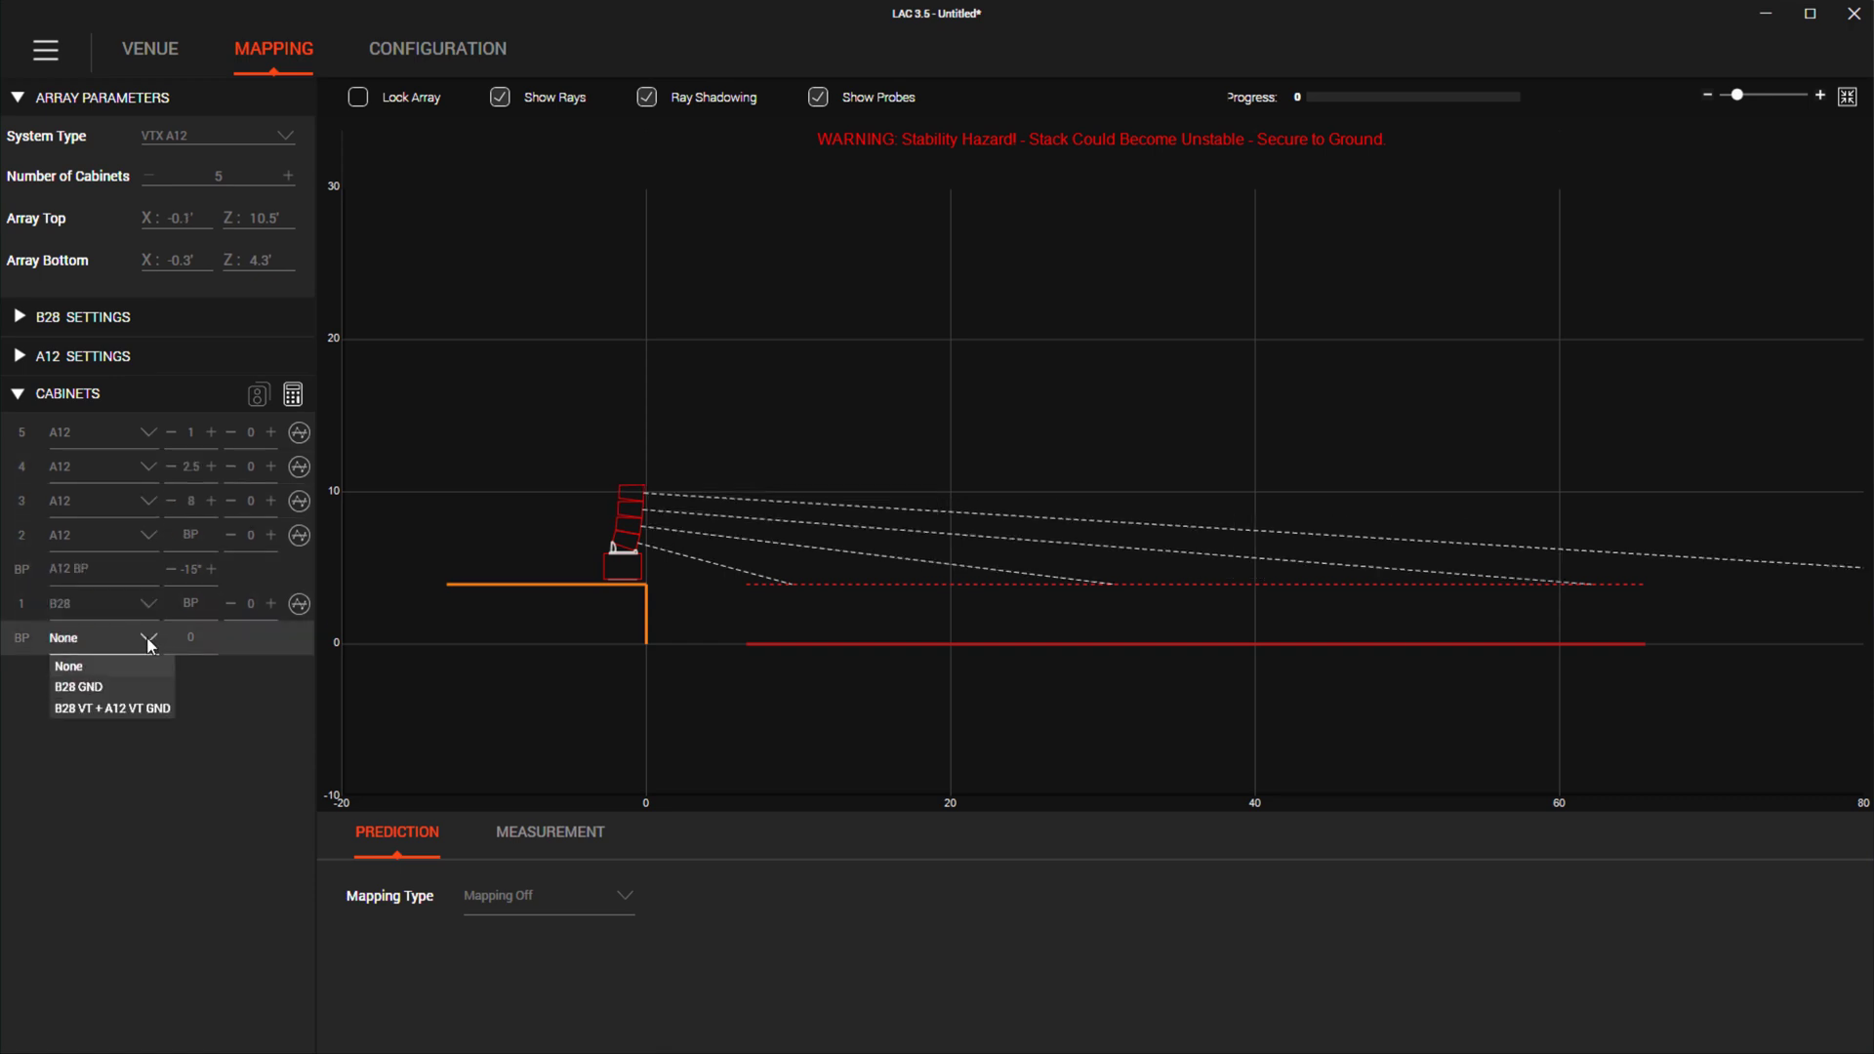
click(131, 689)
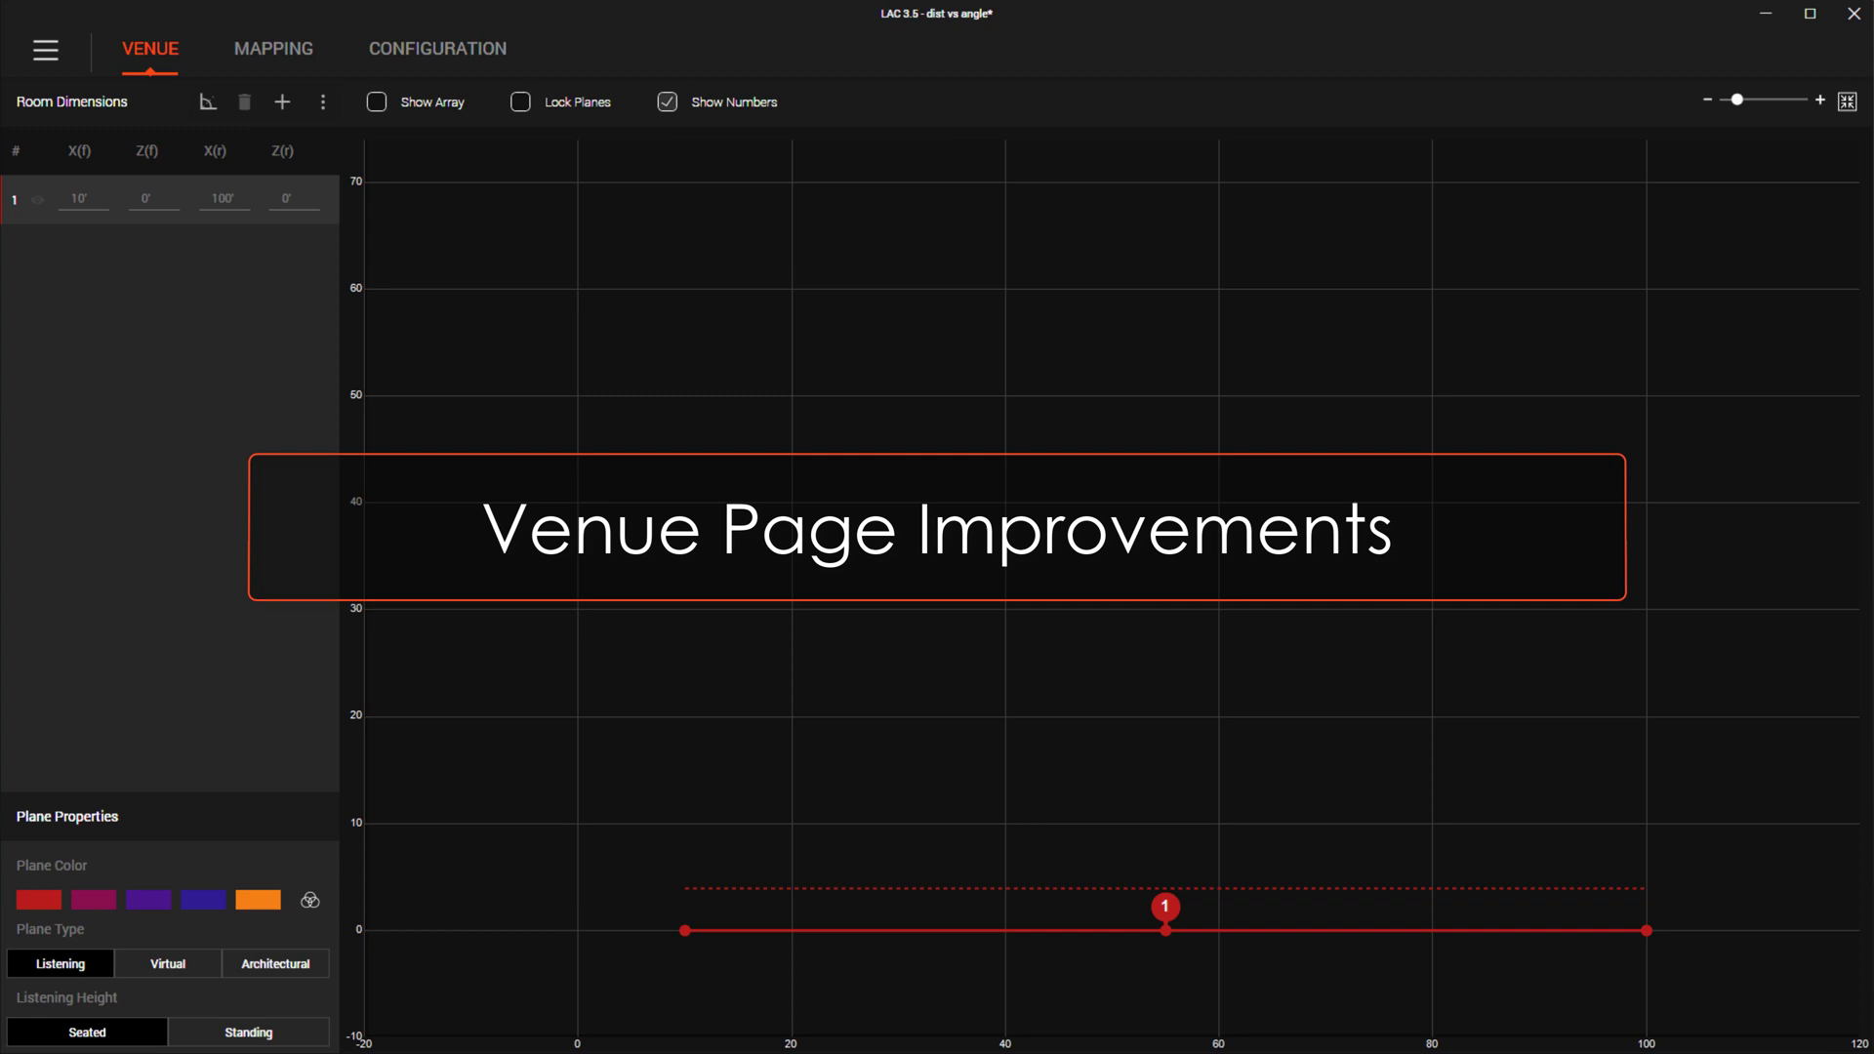
- Add a second plane ramping up to 120' with a 12' rear height
click(282, 101)
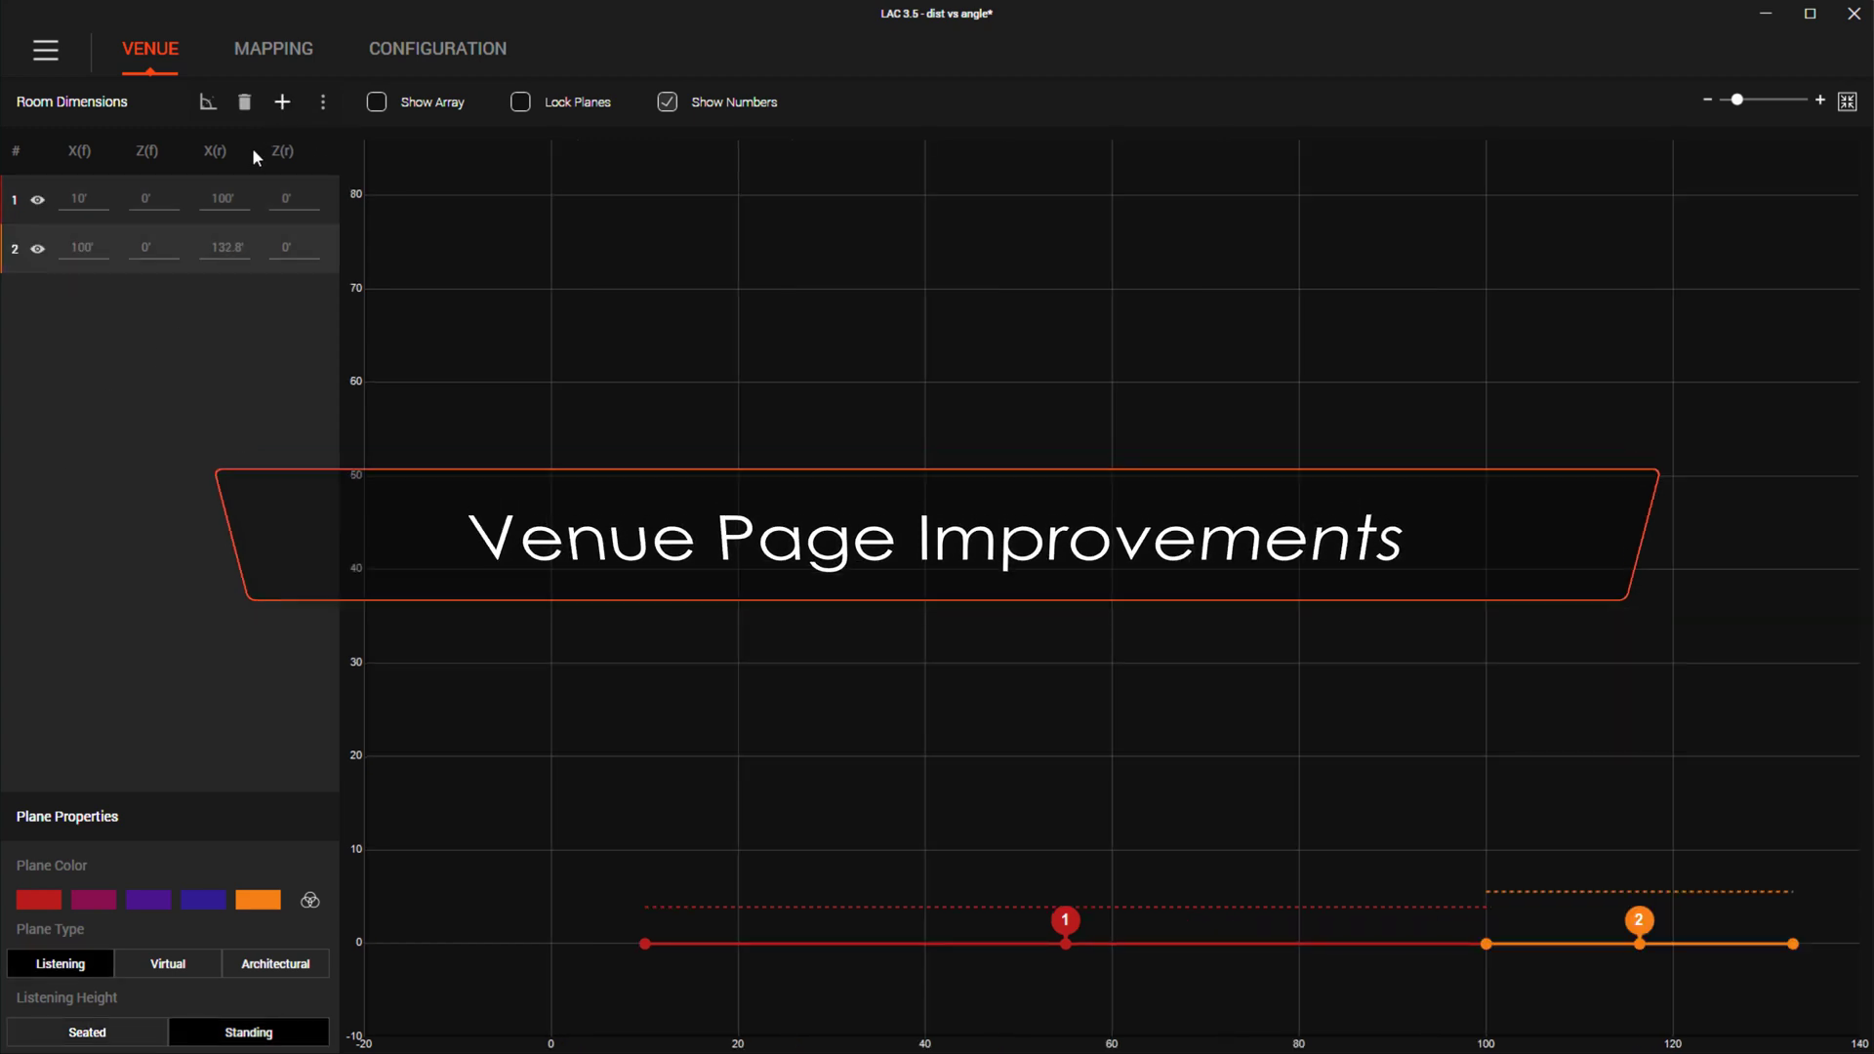
click(93, 246)
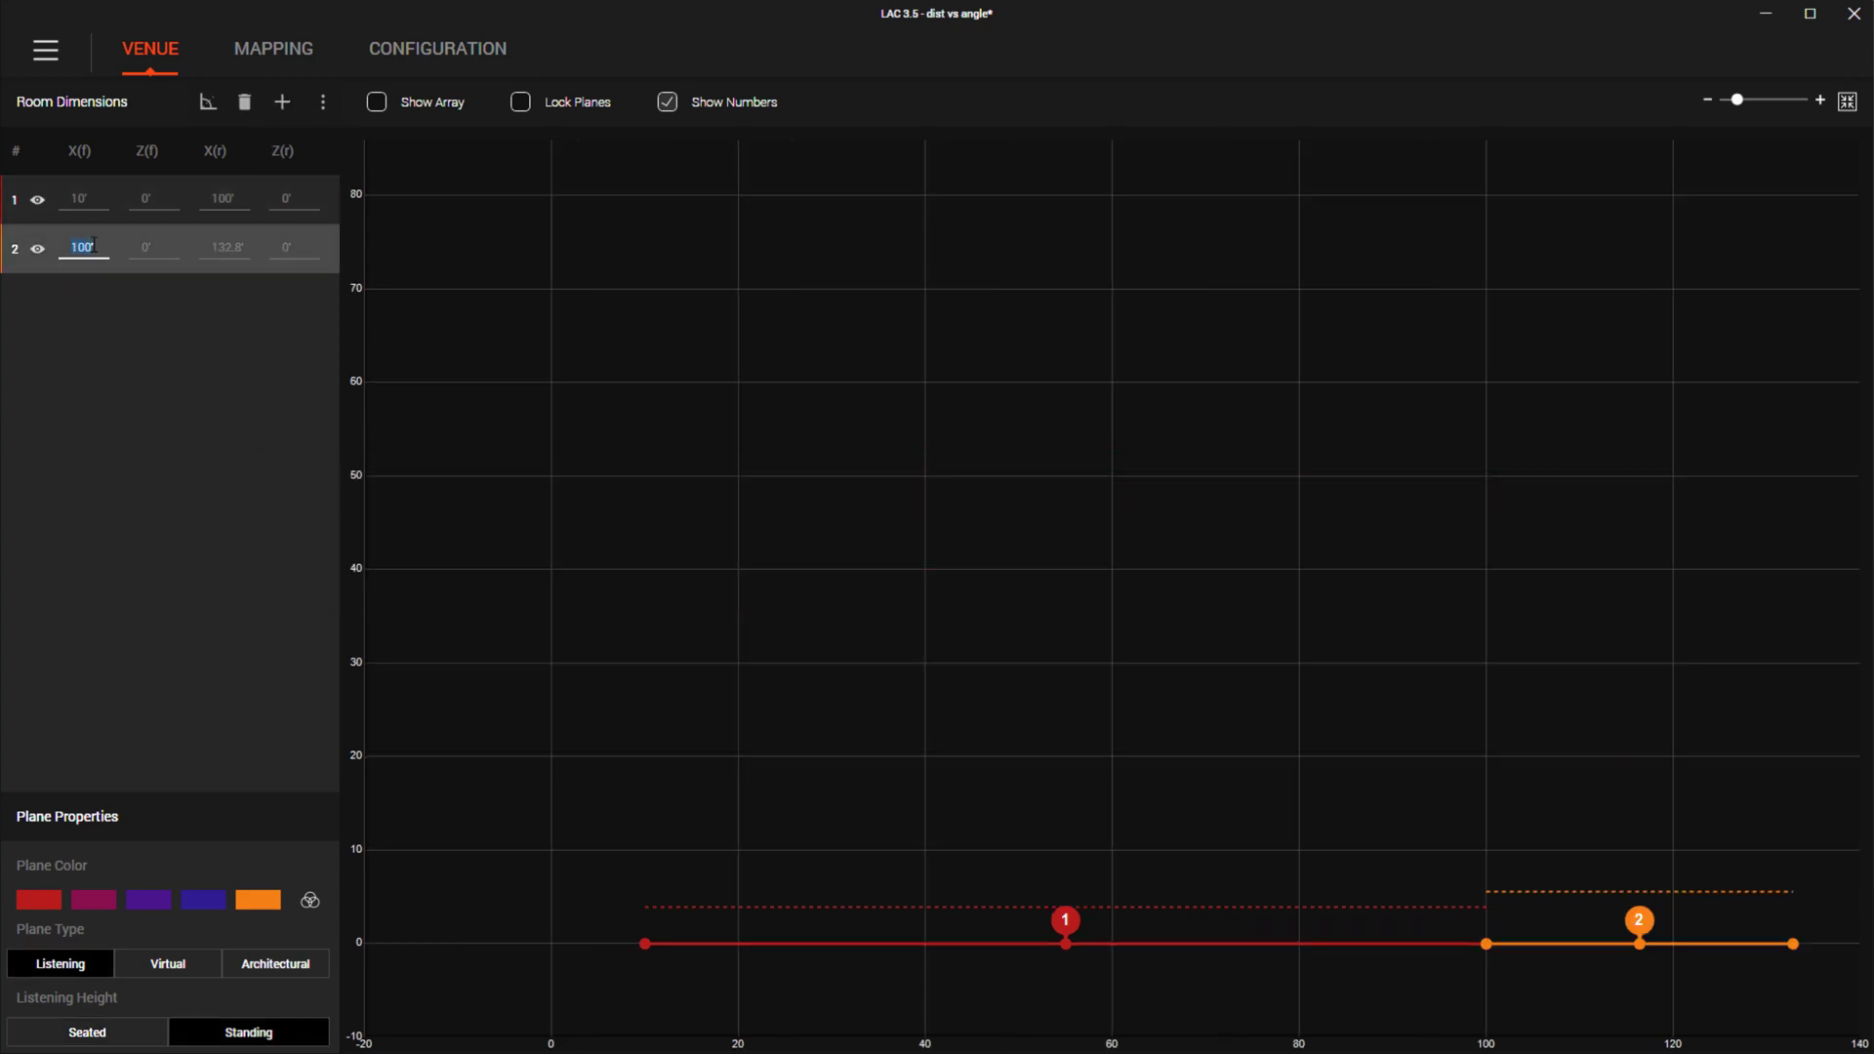
key(Tab)
key(Tab)
text(120)
key(Tab)
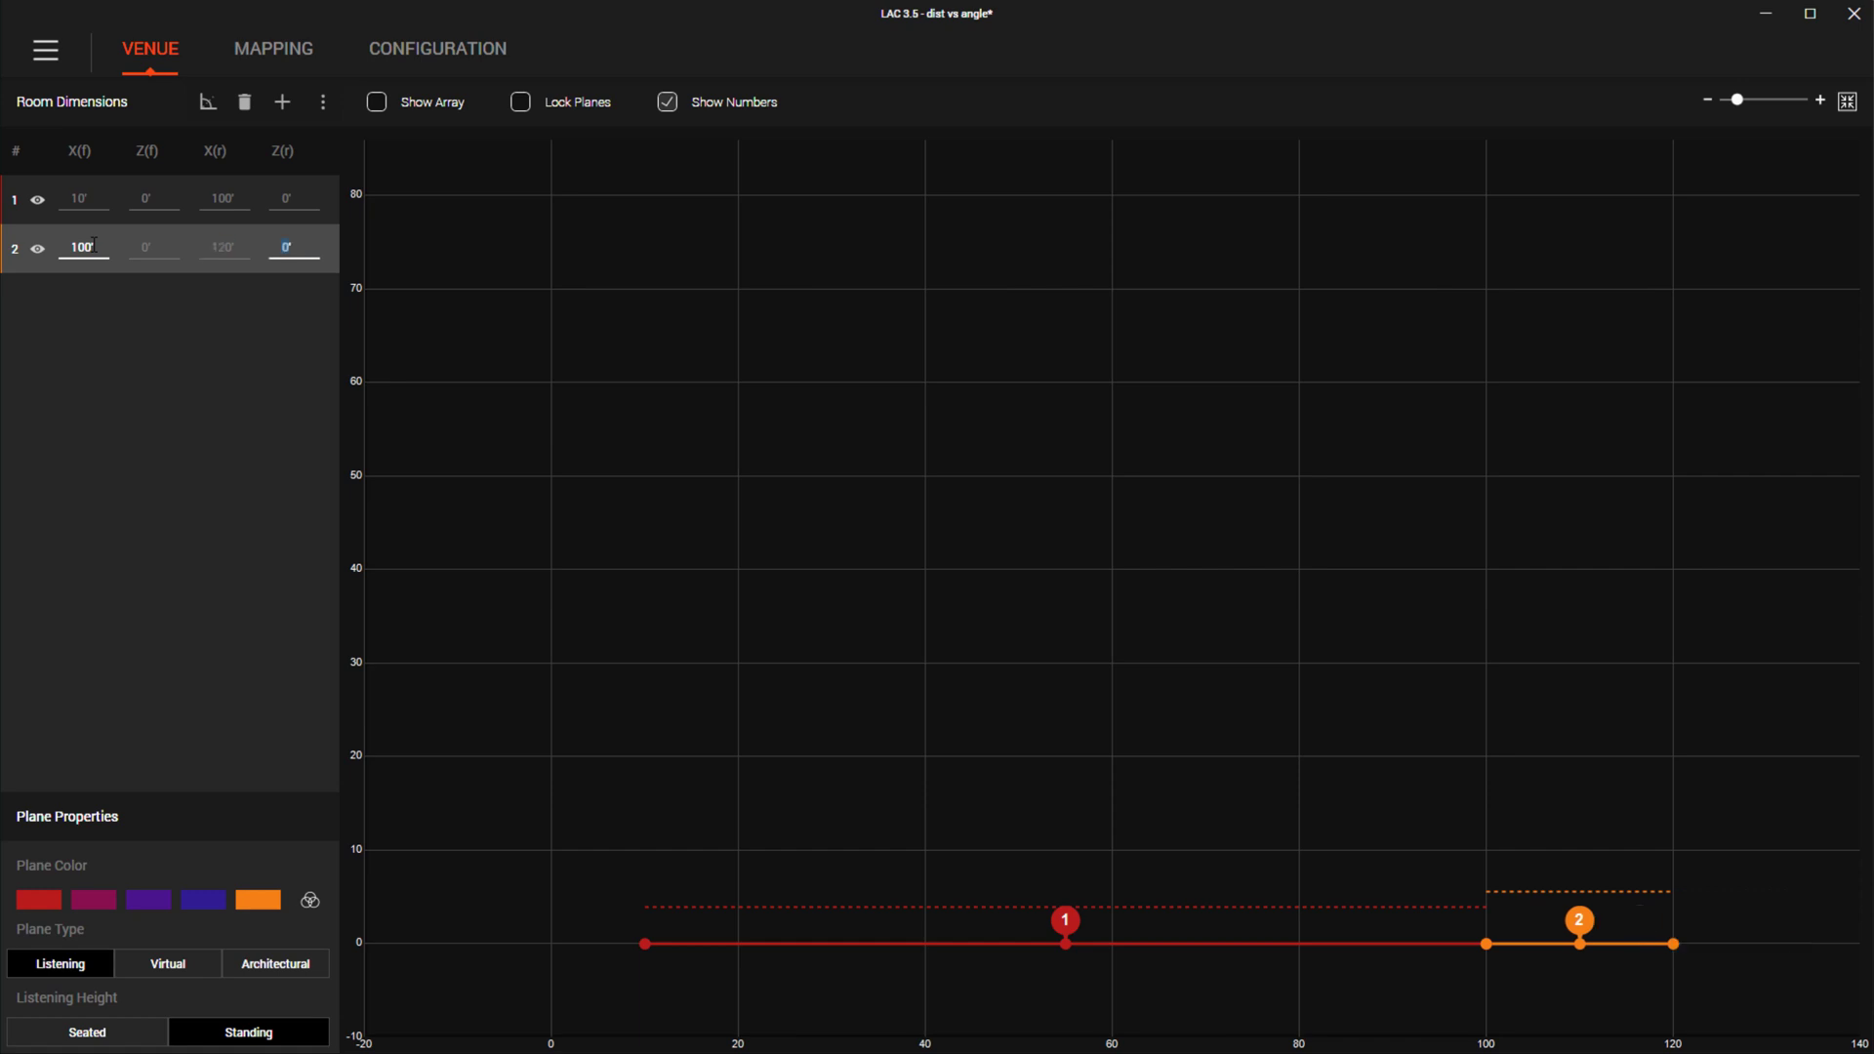
text(12)
key(Tab)
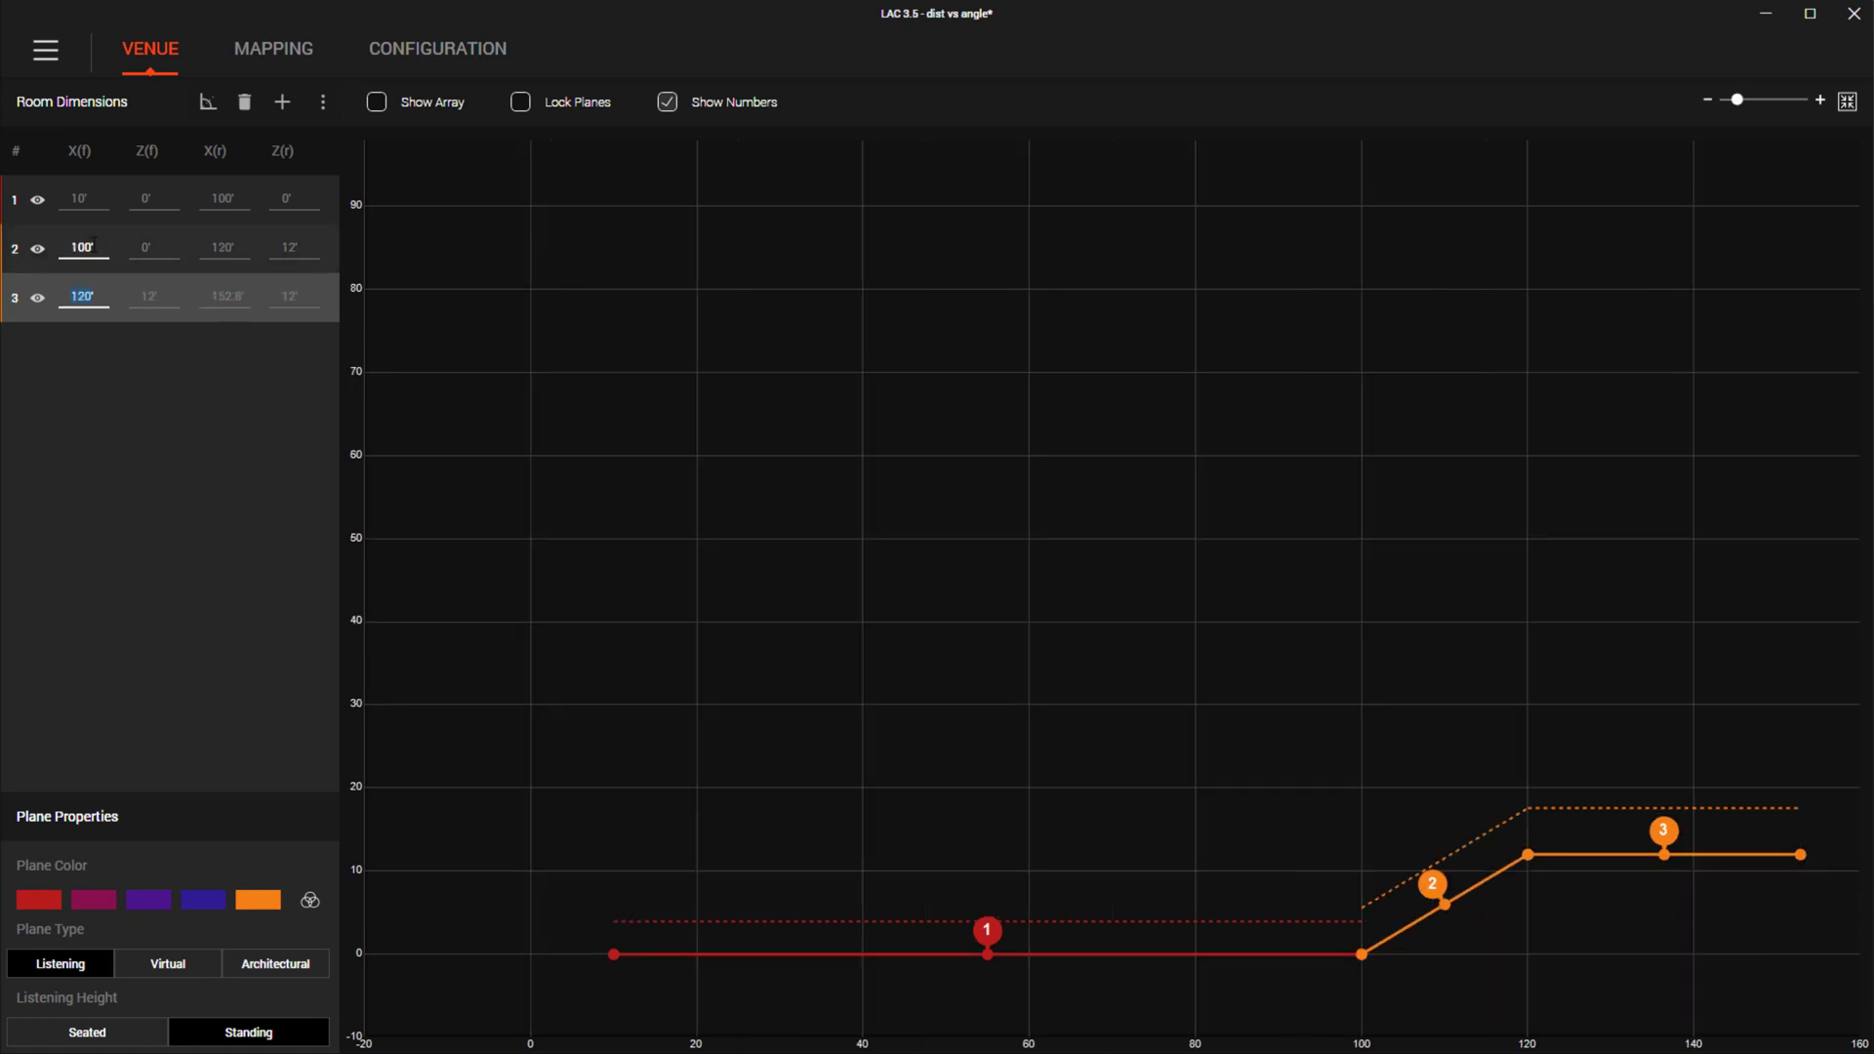
- Enter plane 3 as a riser at 120' rising to 24'
key(Tab)
key(Tab)
text(120)
key(Tab)
text(2)
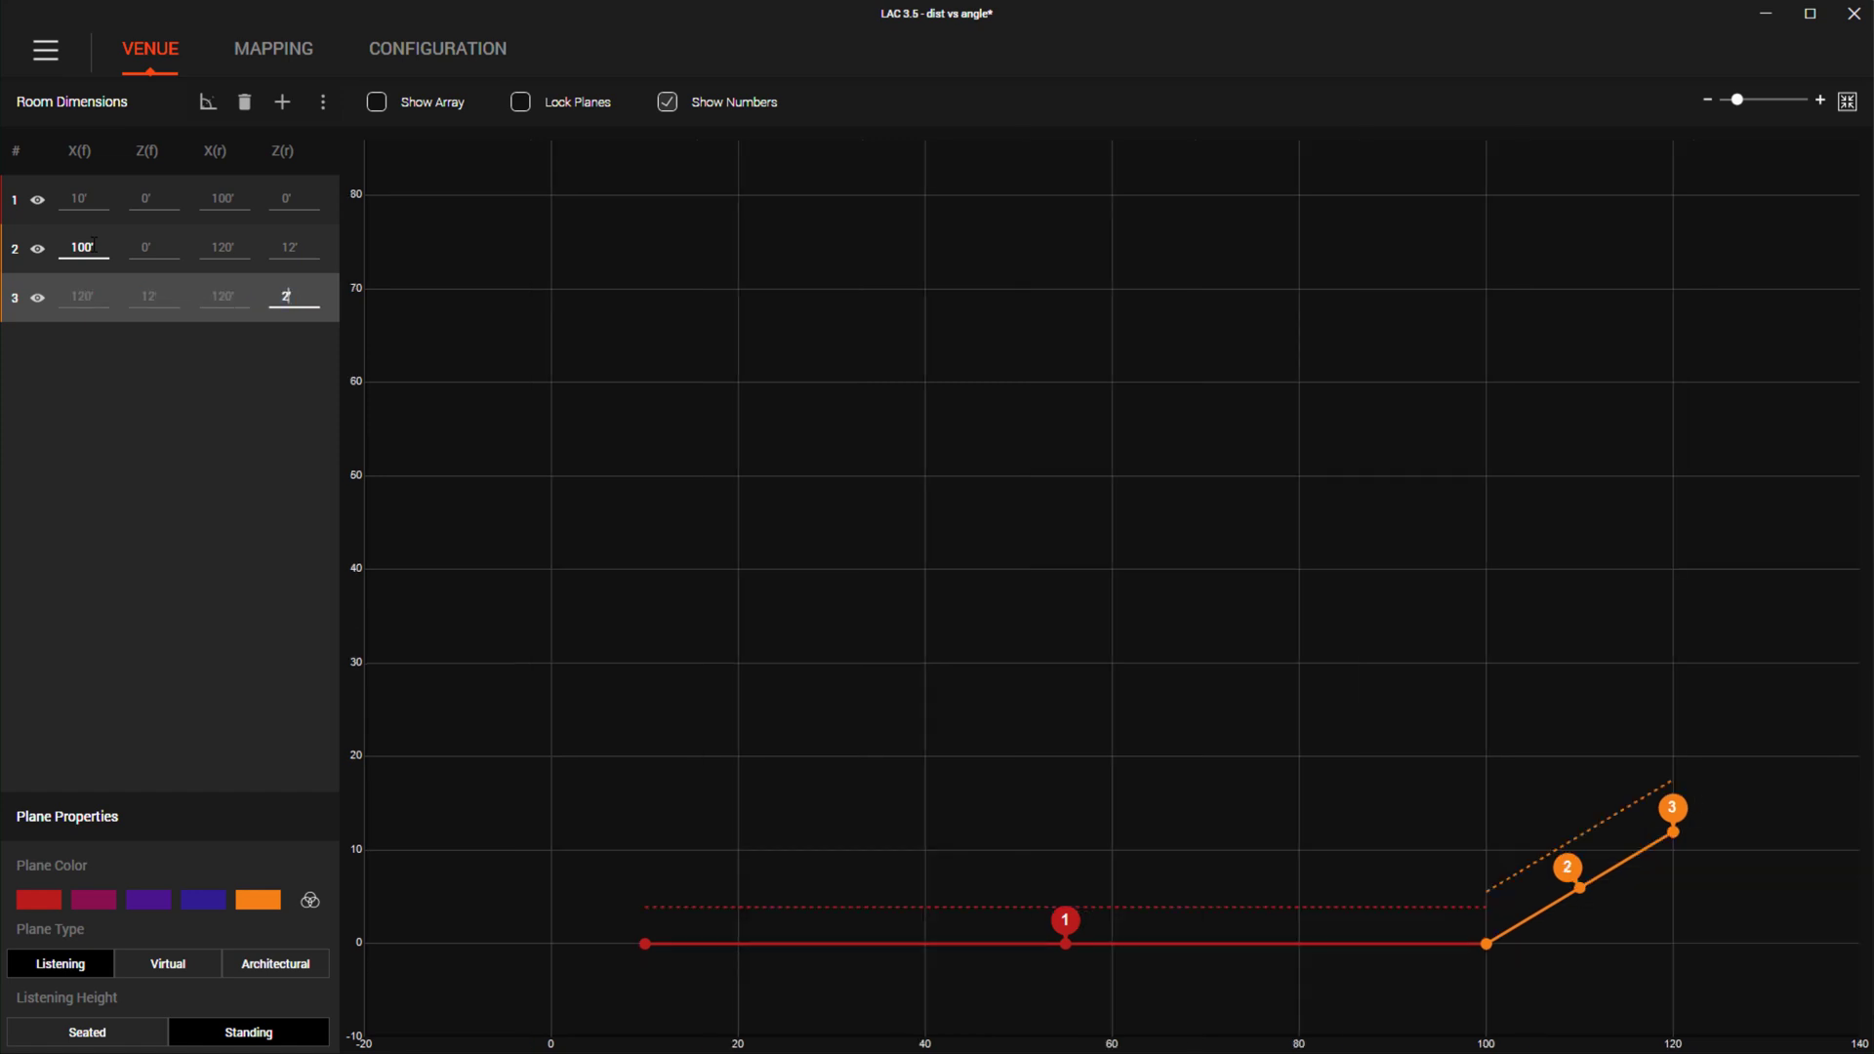
text(4)
key(Tab)
text(1)
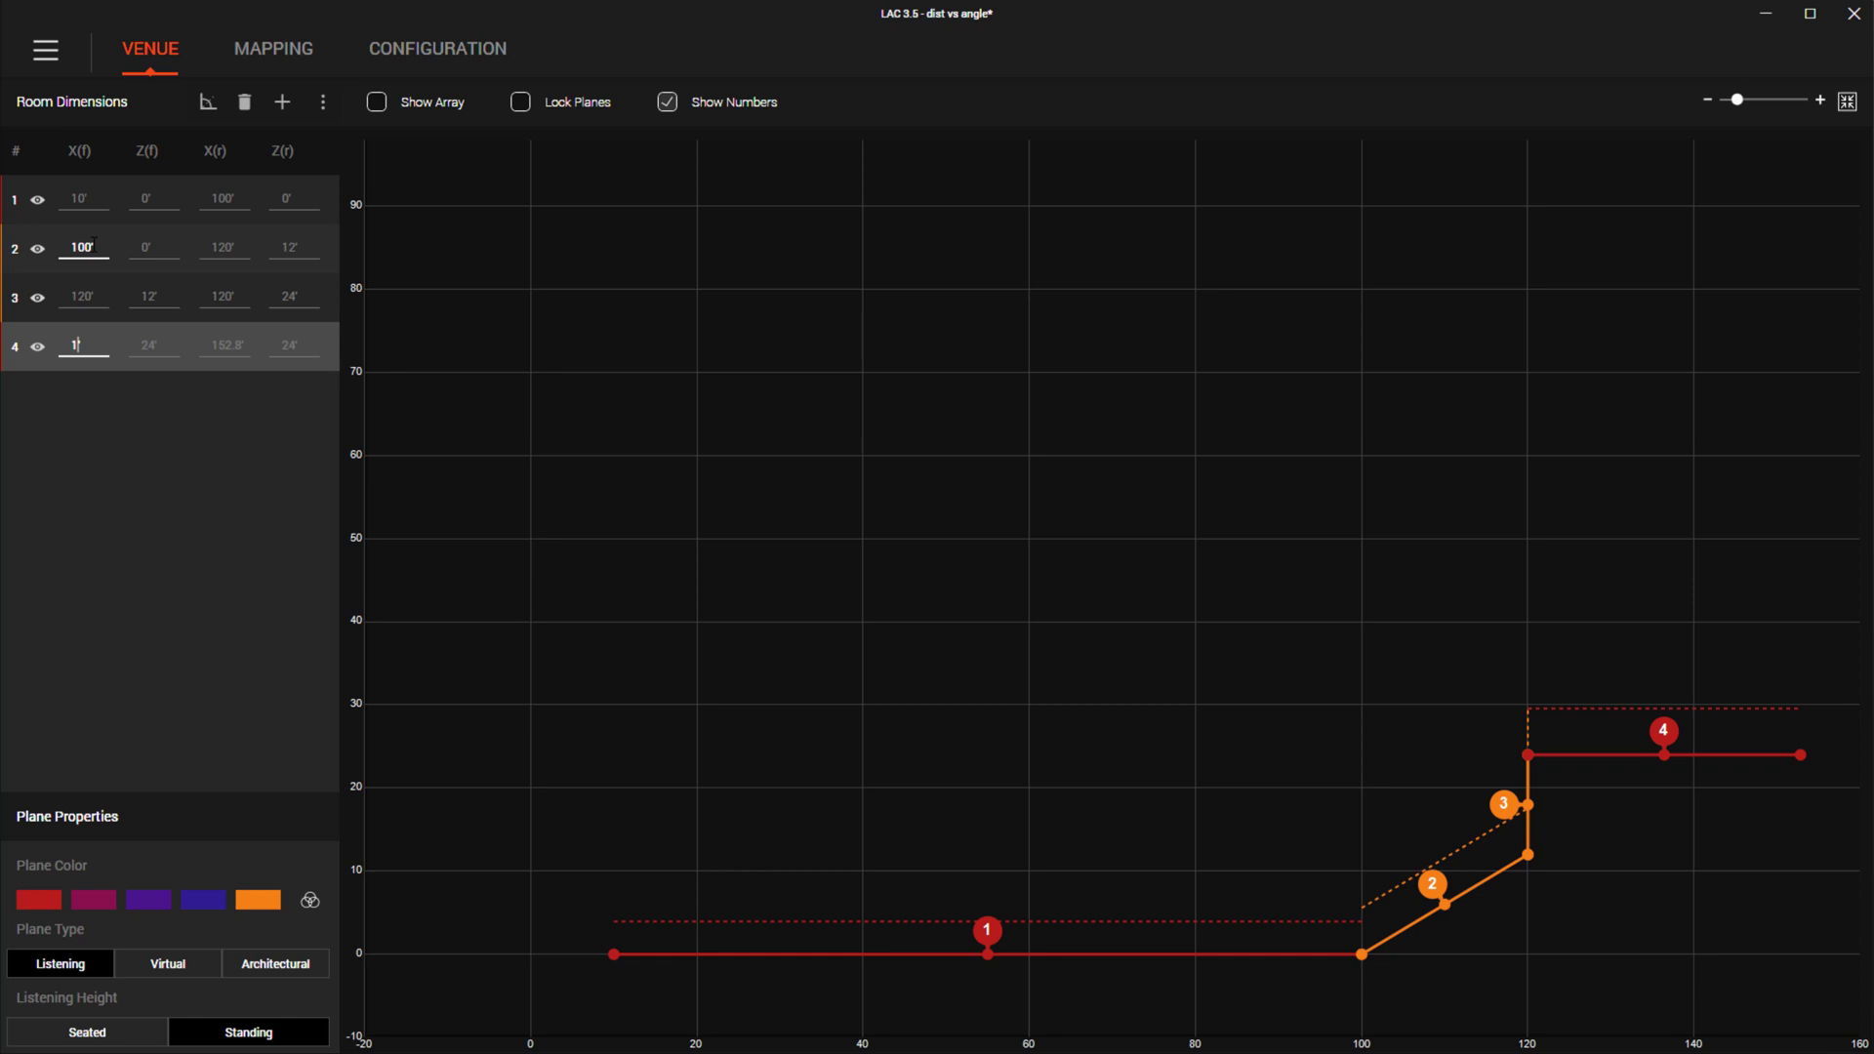
text(2)
text(0)
- Enter plane 4 as a balcony back to 90' and plane 5 sloping to 130', 36'
key(Tab)
key(Tab)
text(90)
key(Tab)
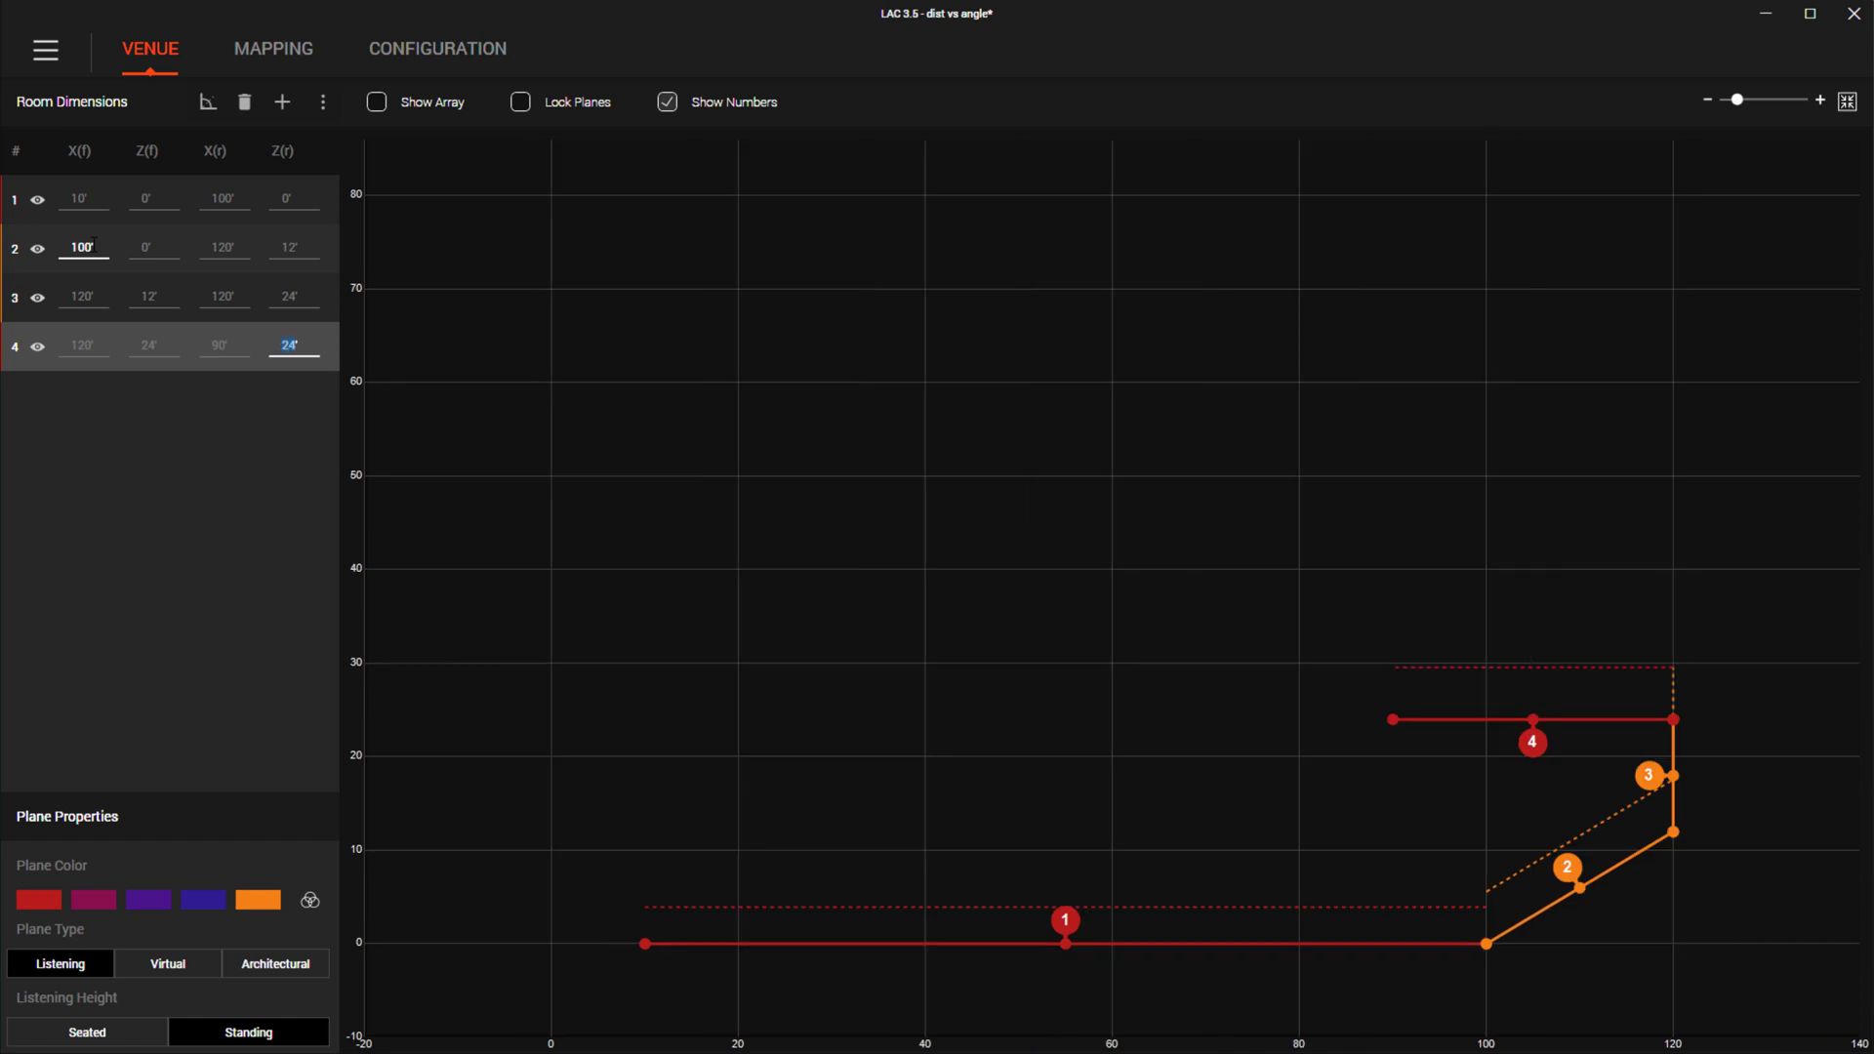
key(Tab)
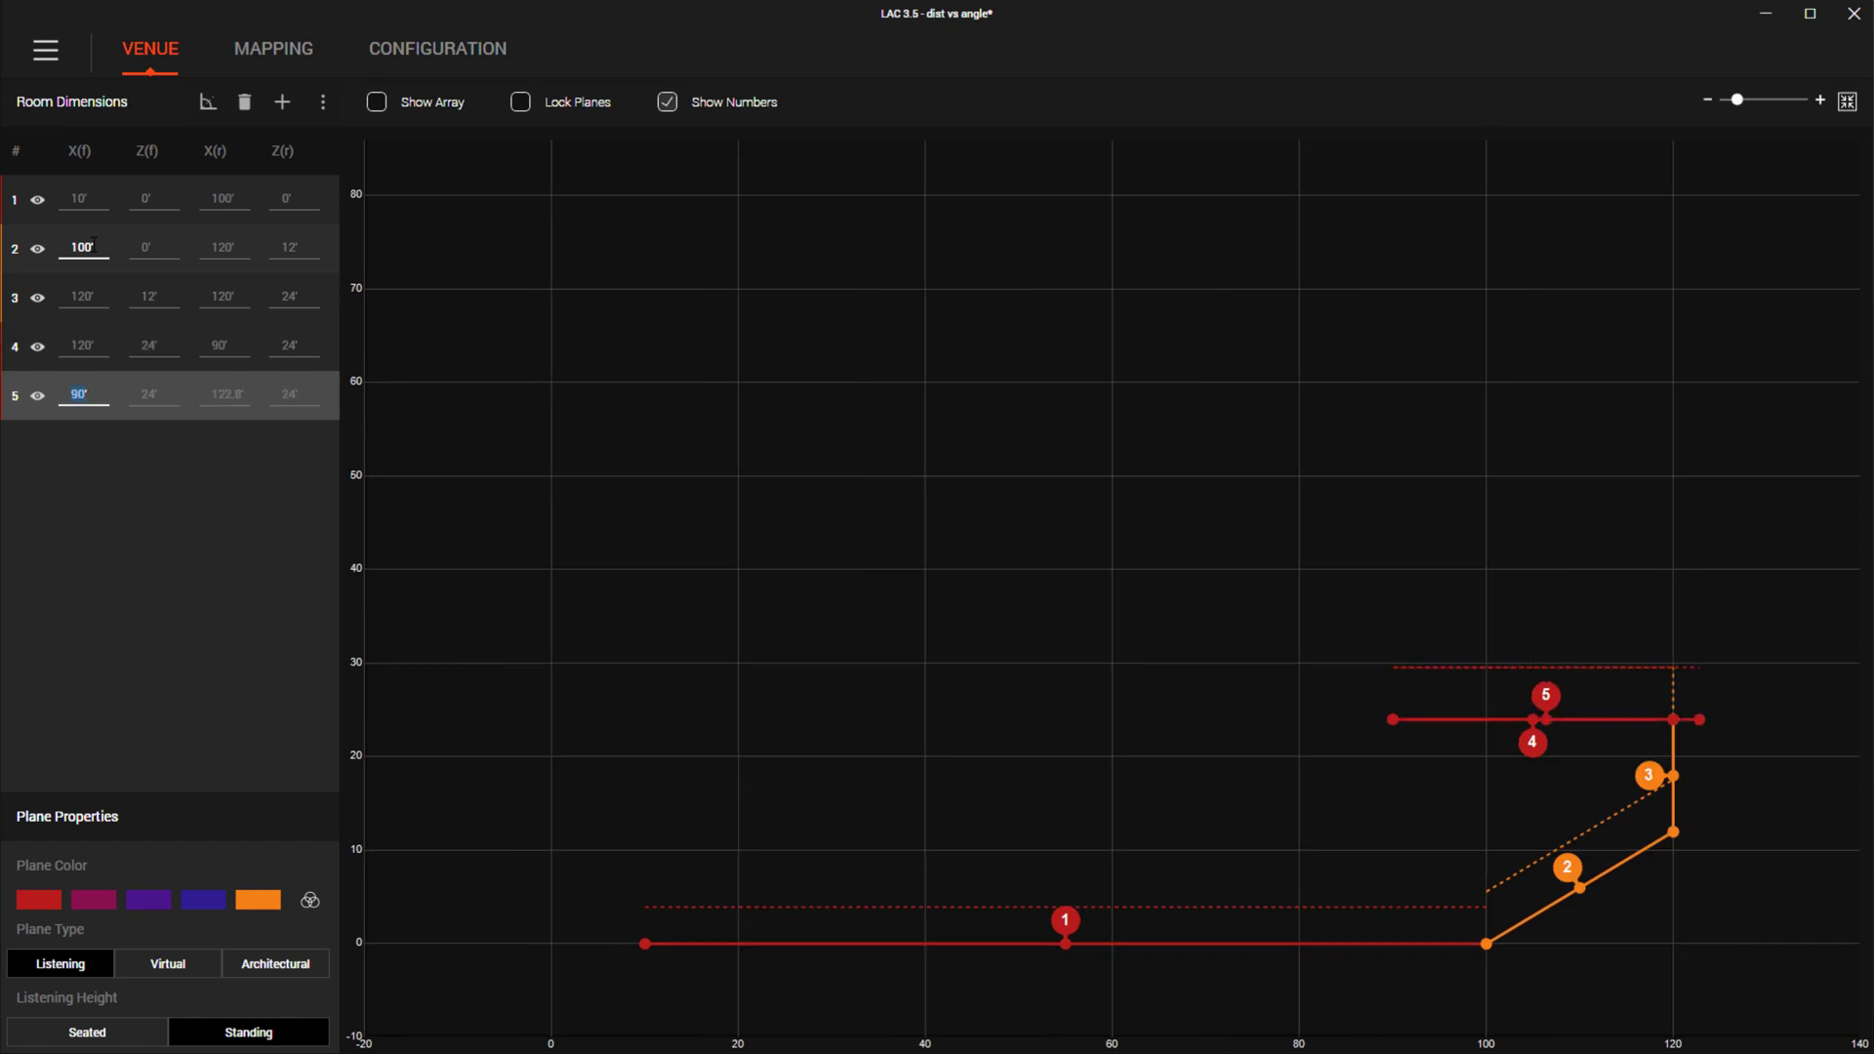
key(Tab)
key(Tab)
text(130)
key(Tab)
text(36)
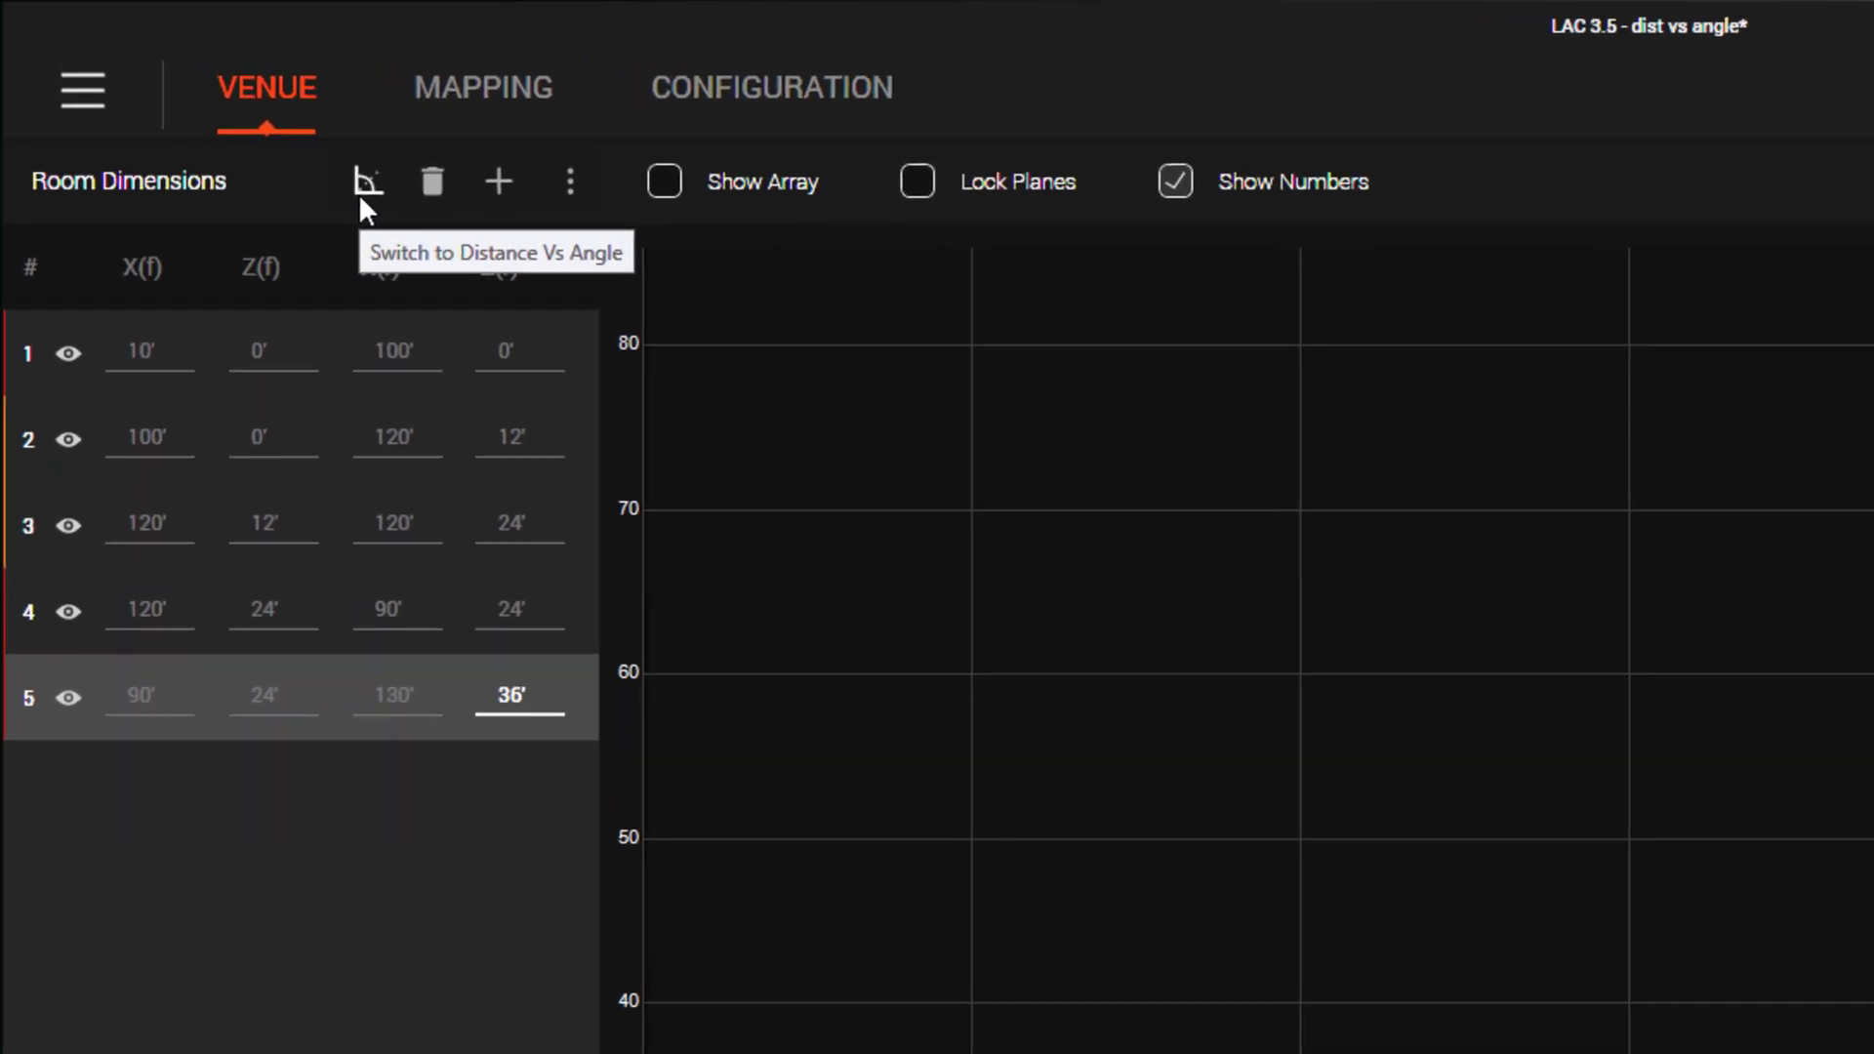
- In distance-vs-angle entry, add plane 6 with values 109.2, 23.7, 148.1, 24.3
click(363, 189)
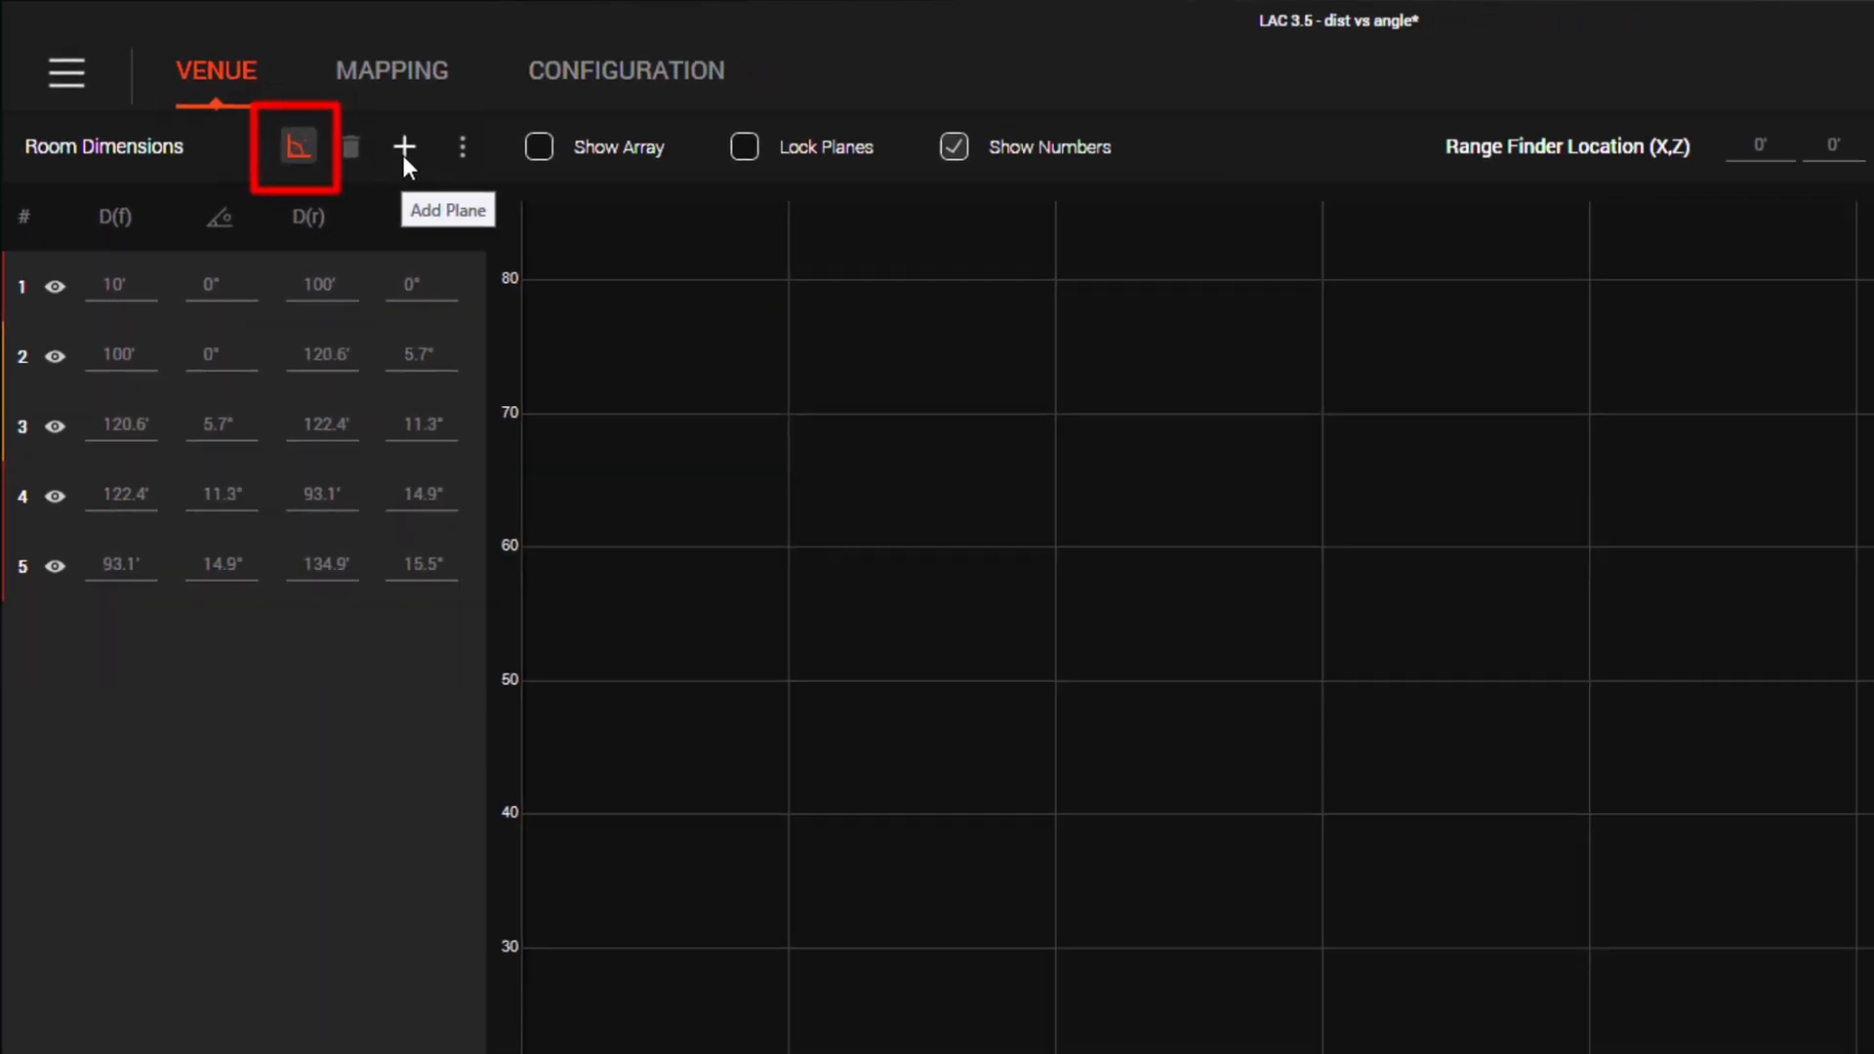
click(404, 148)
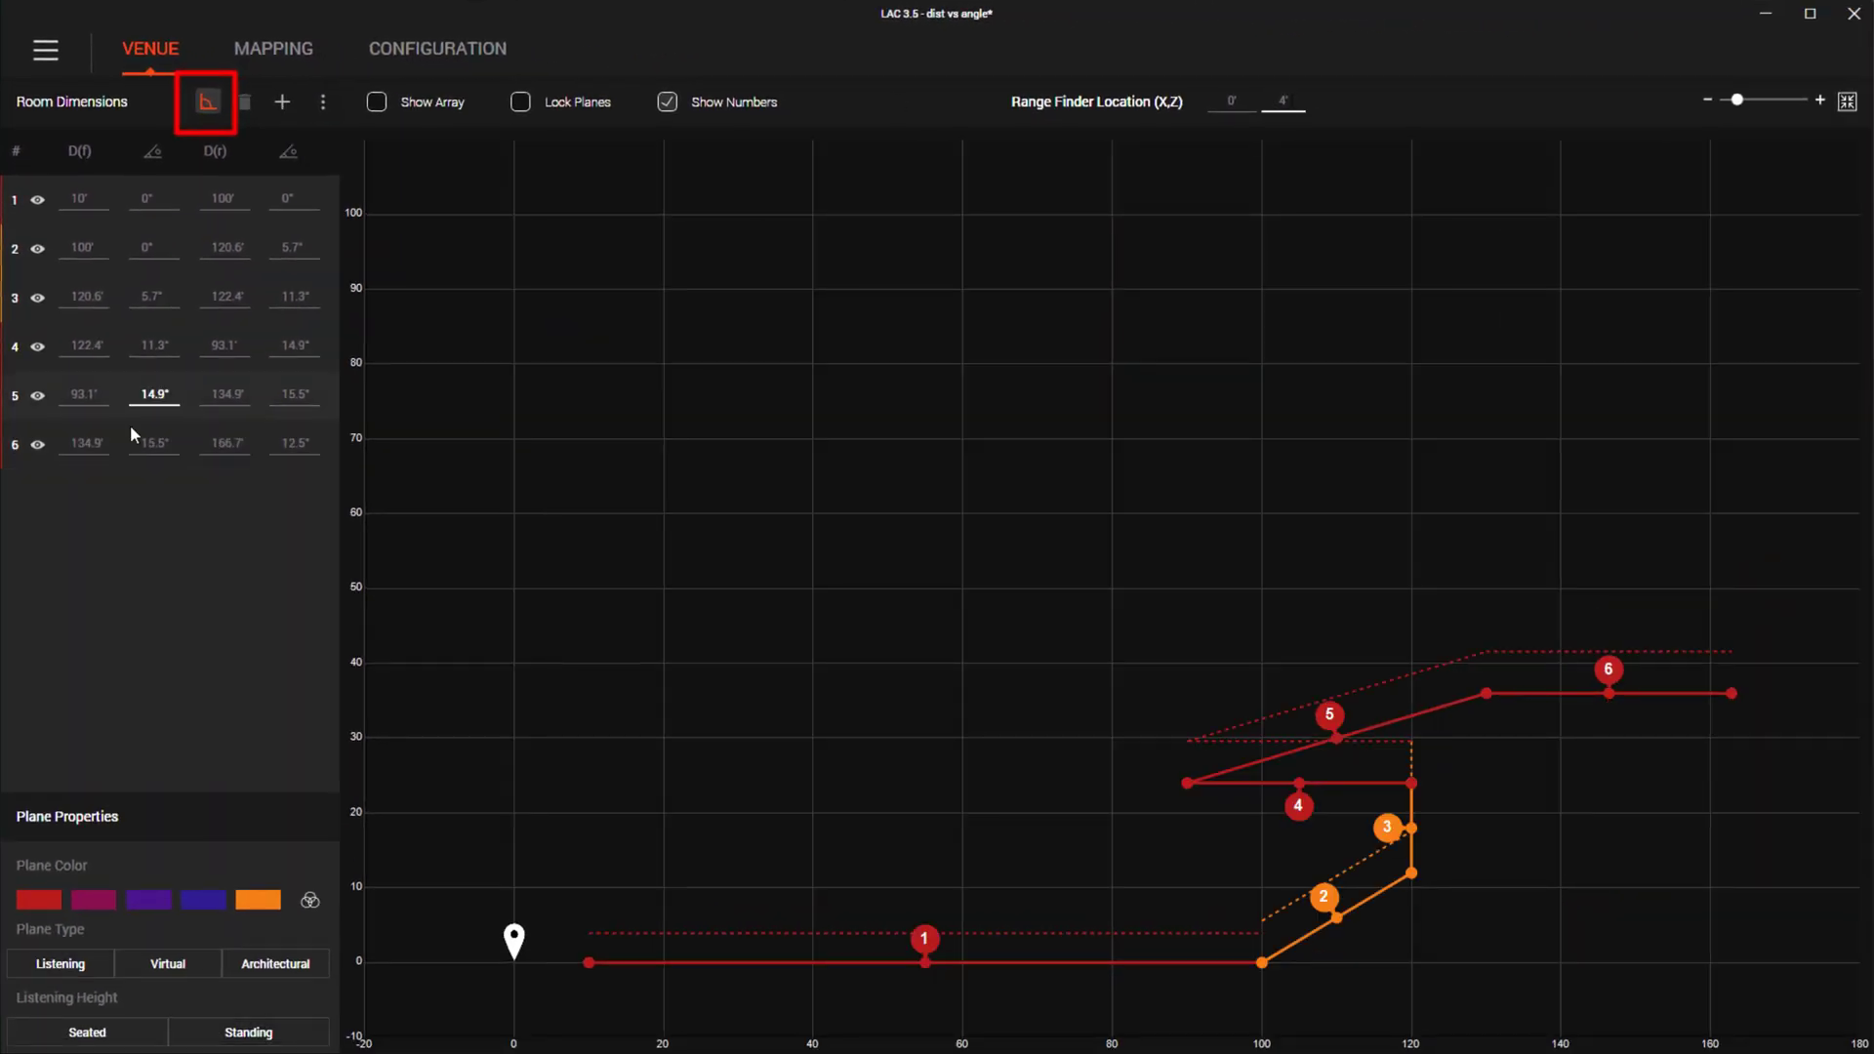
click(86, 442)
text(109.2)
key(Tab)
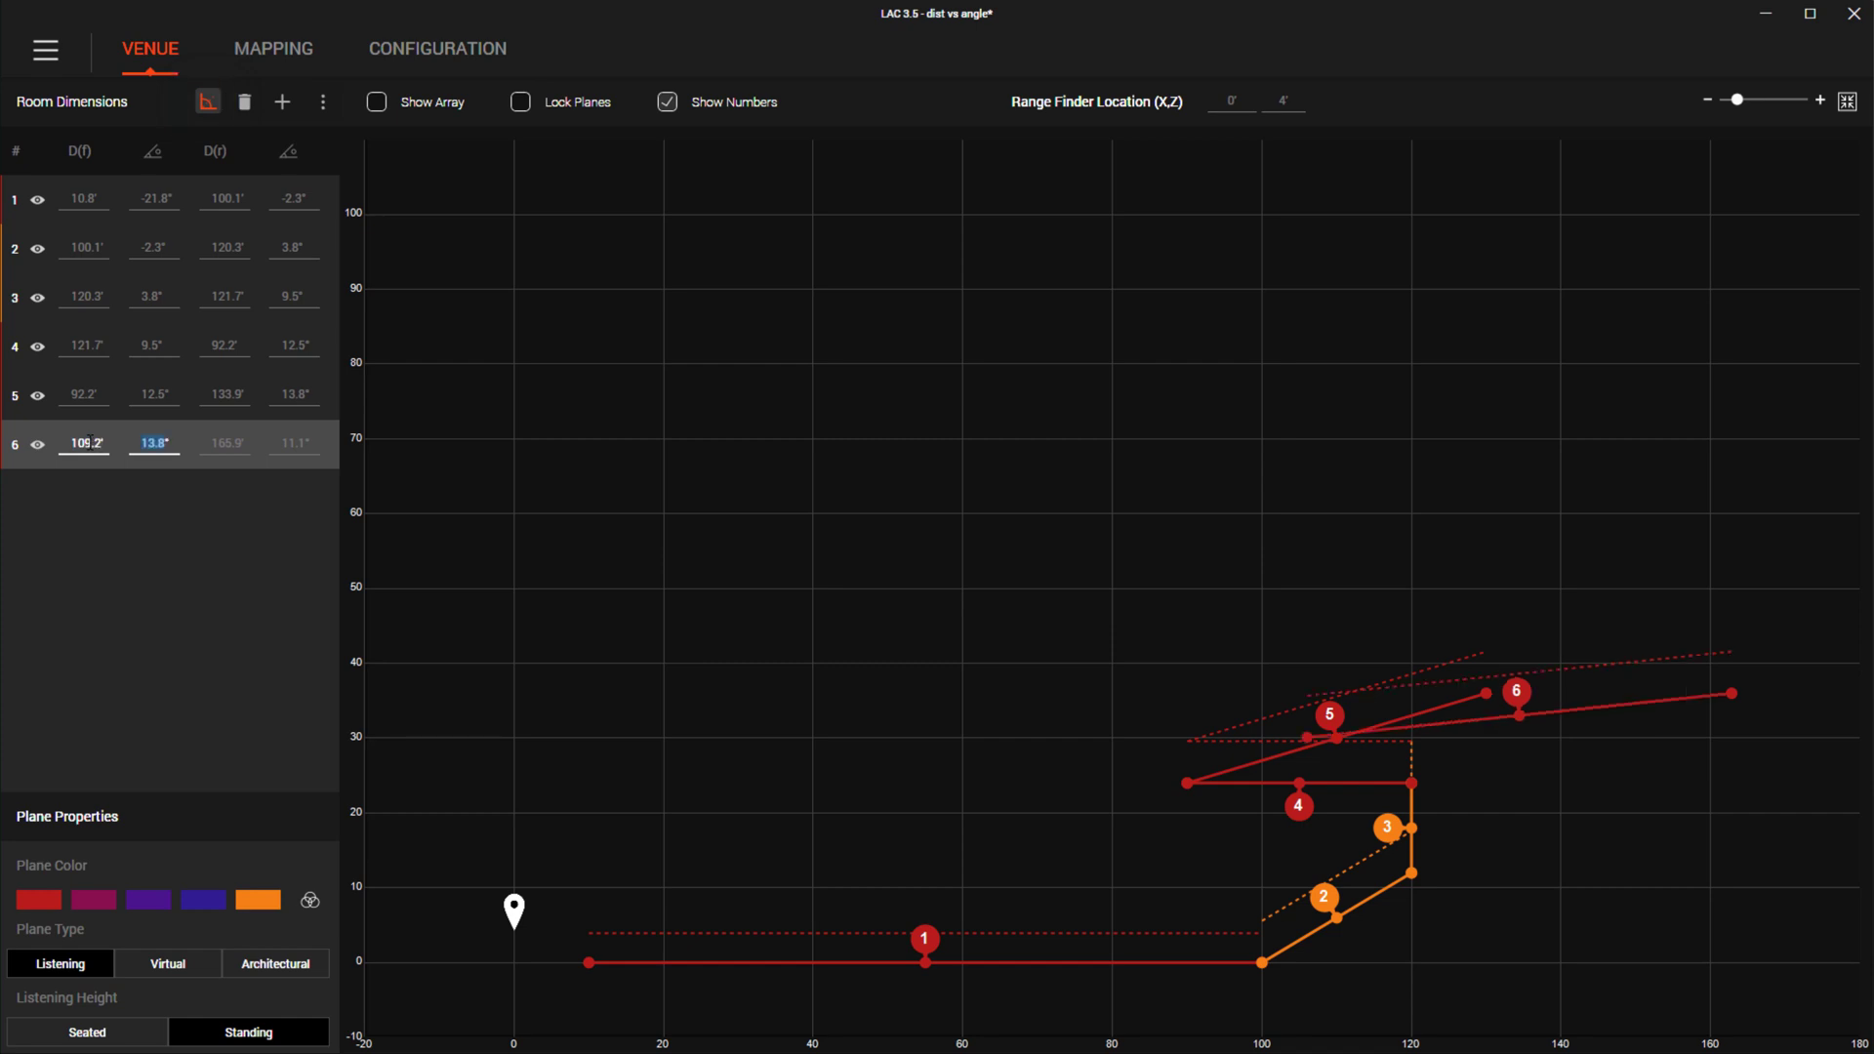
text(23.7)
key(Tab)
text(148.1)
key(Tab)
text(24.3)
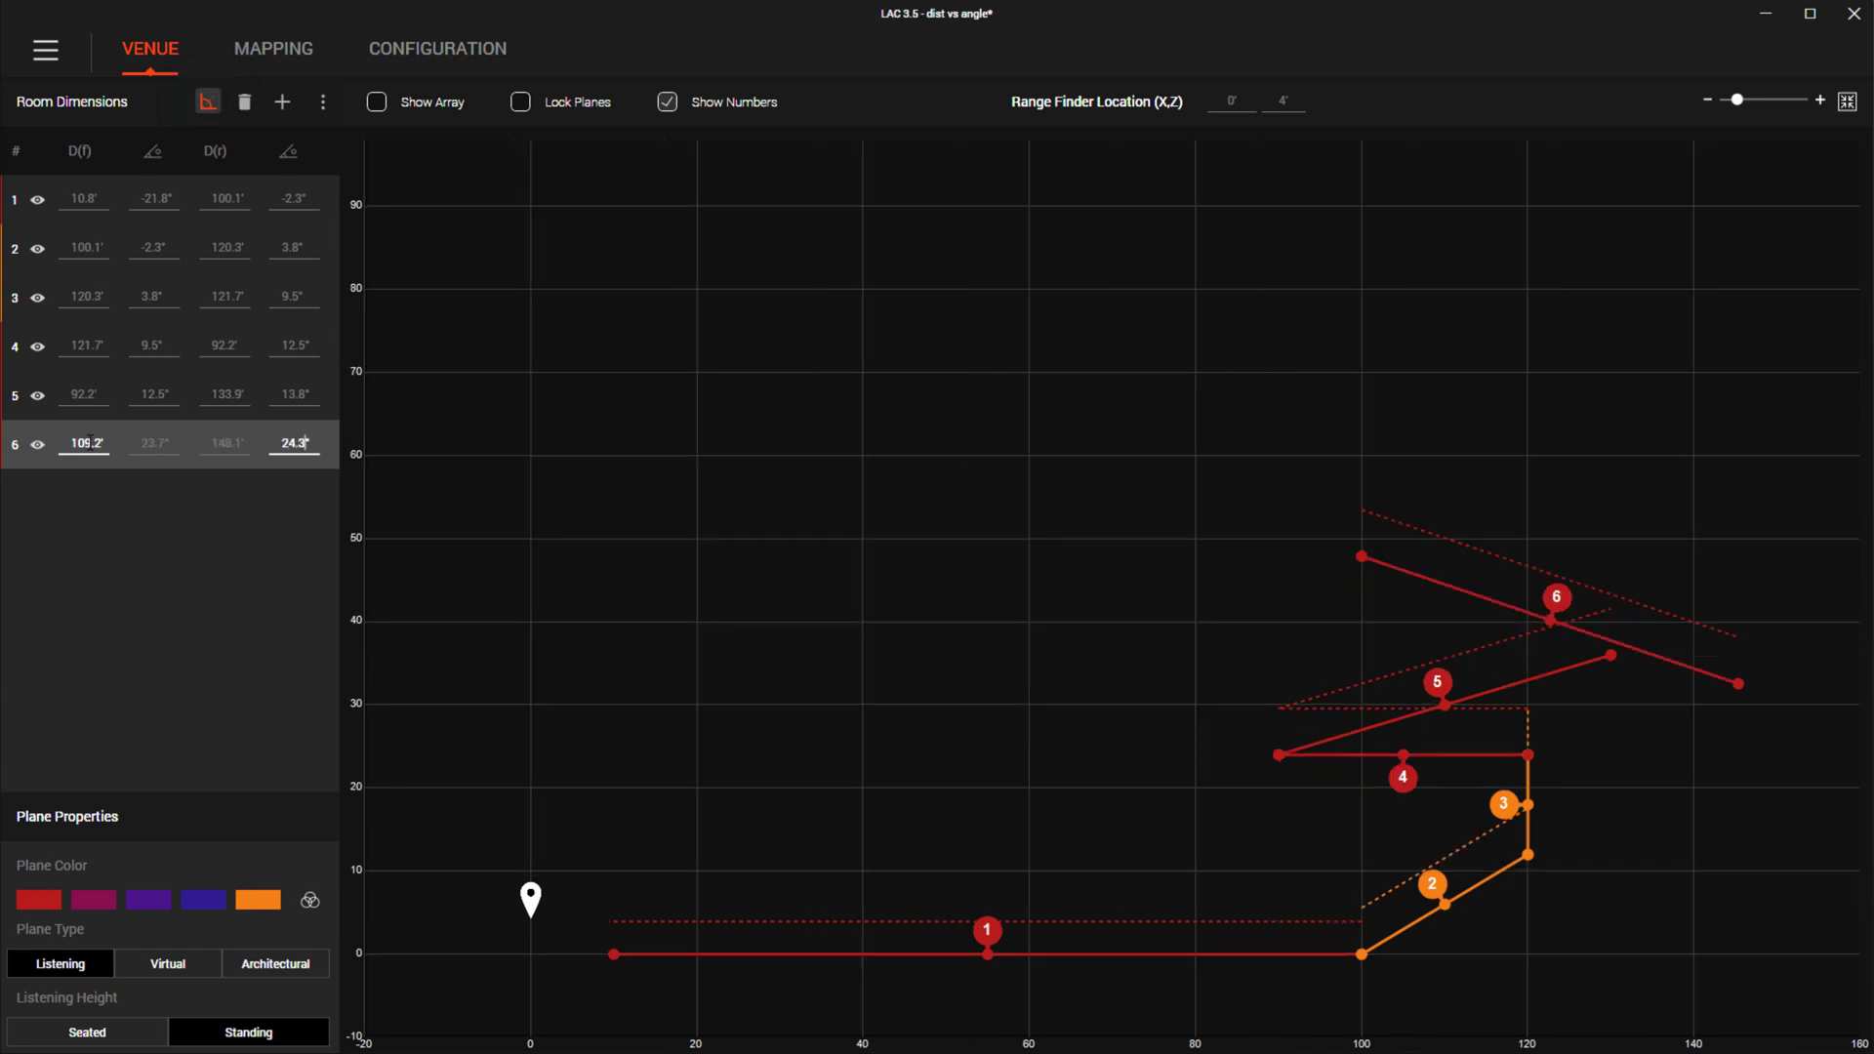
key(Return)
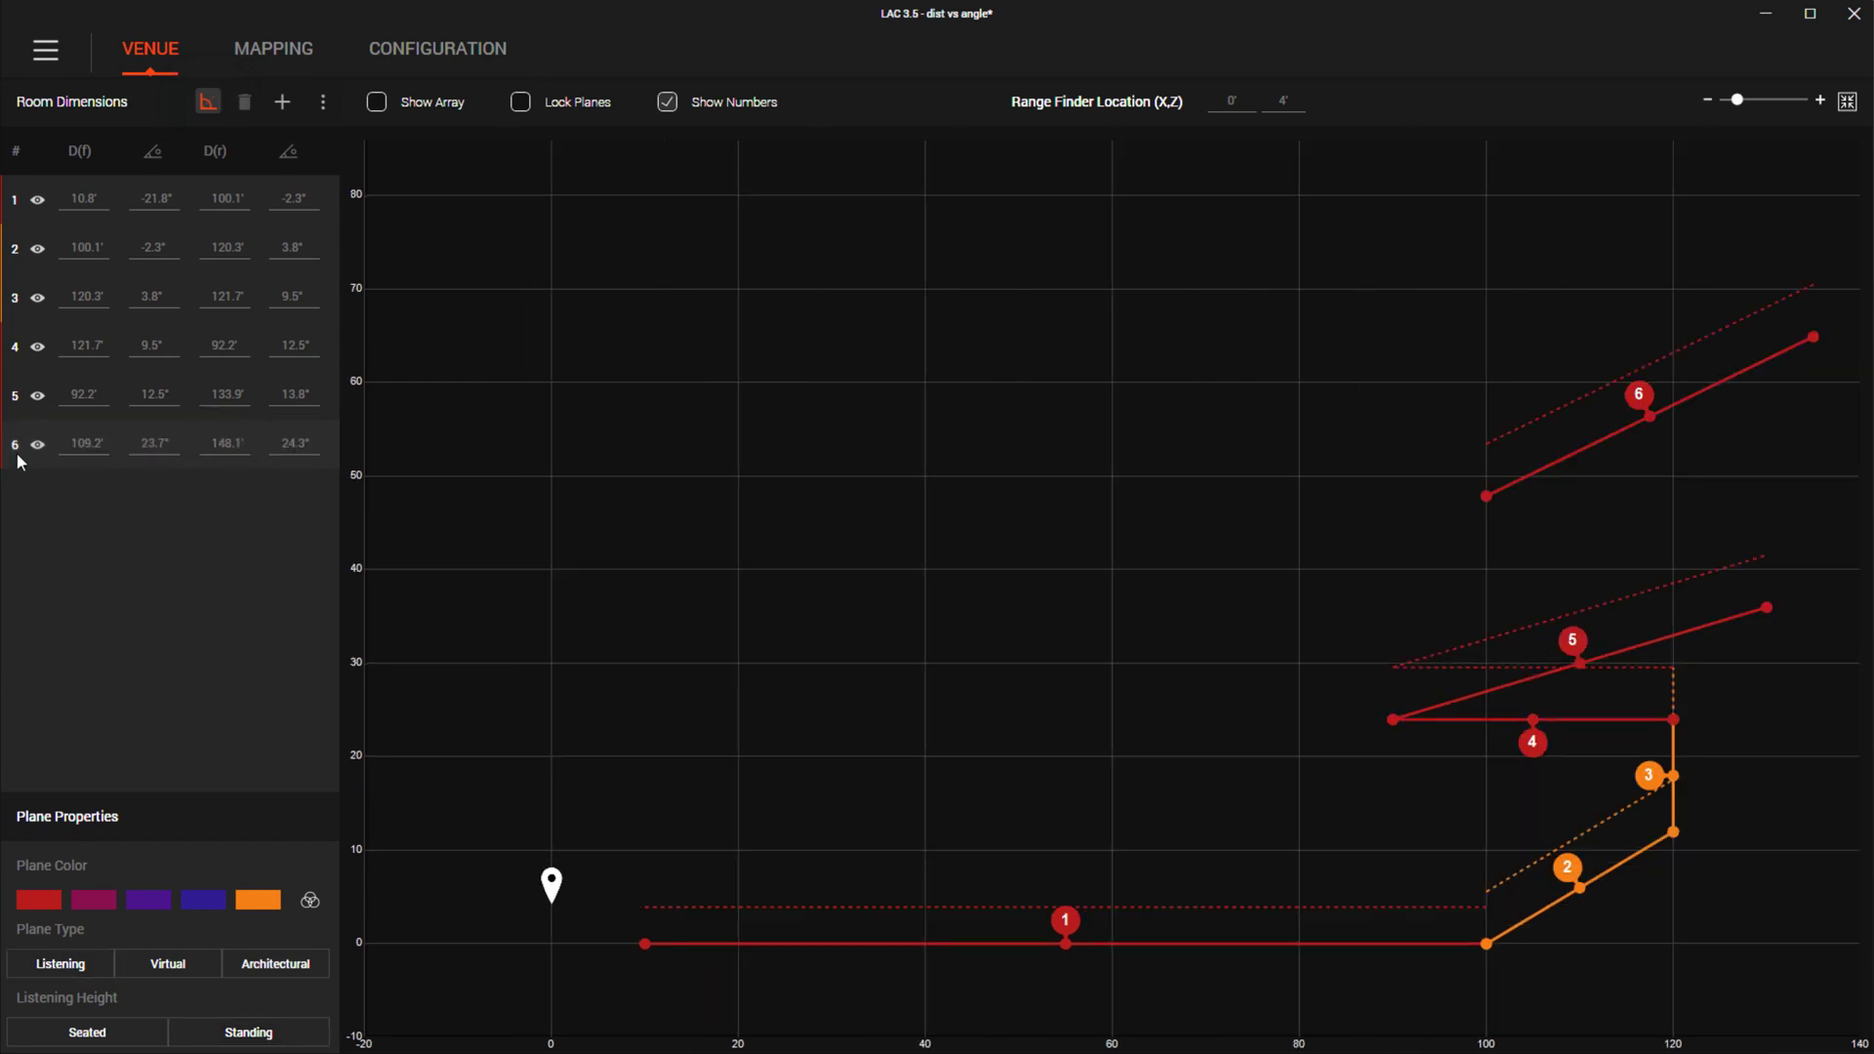
- Return to X/Z entry and set plane 6's heights to 48' front and 65' rear
click(213, 111)
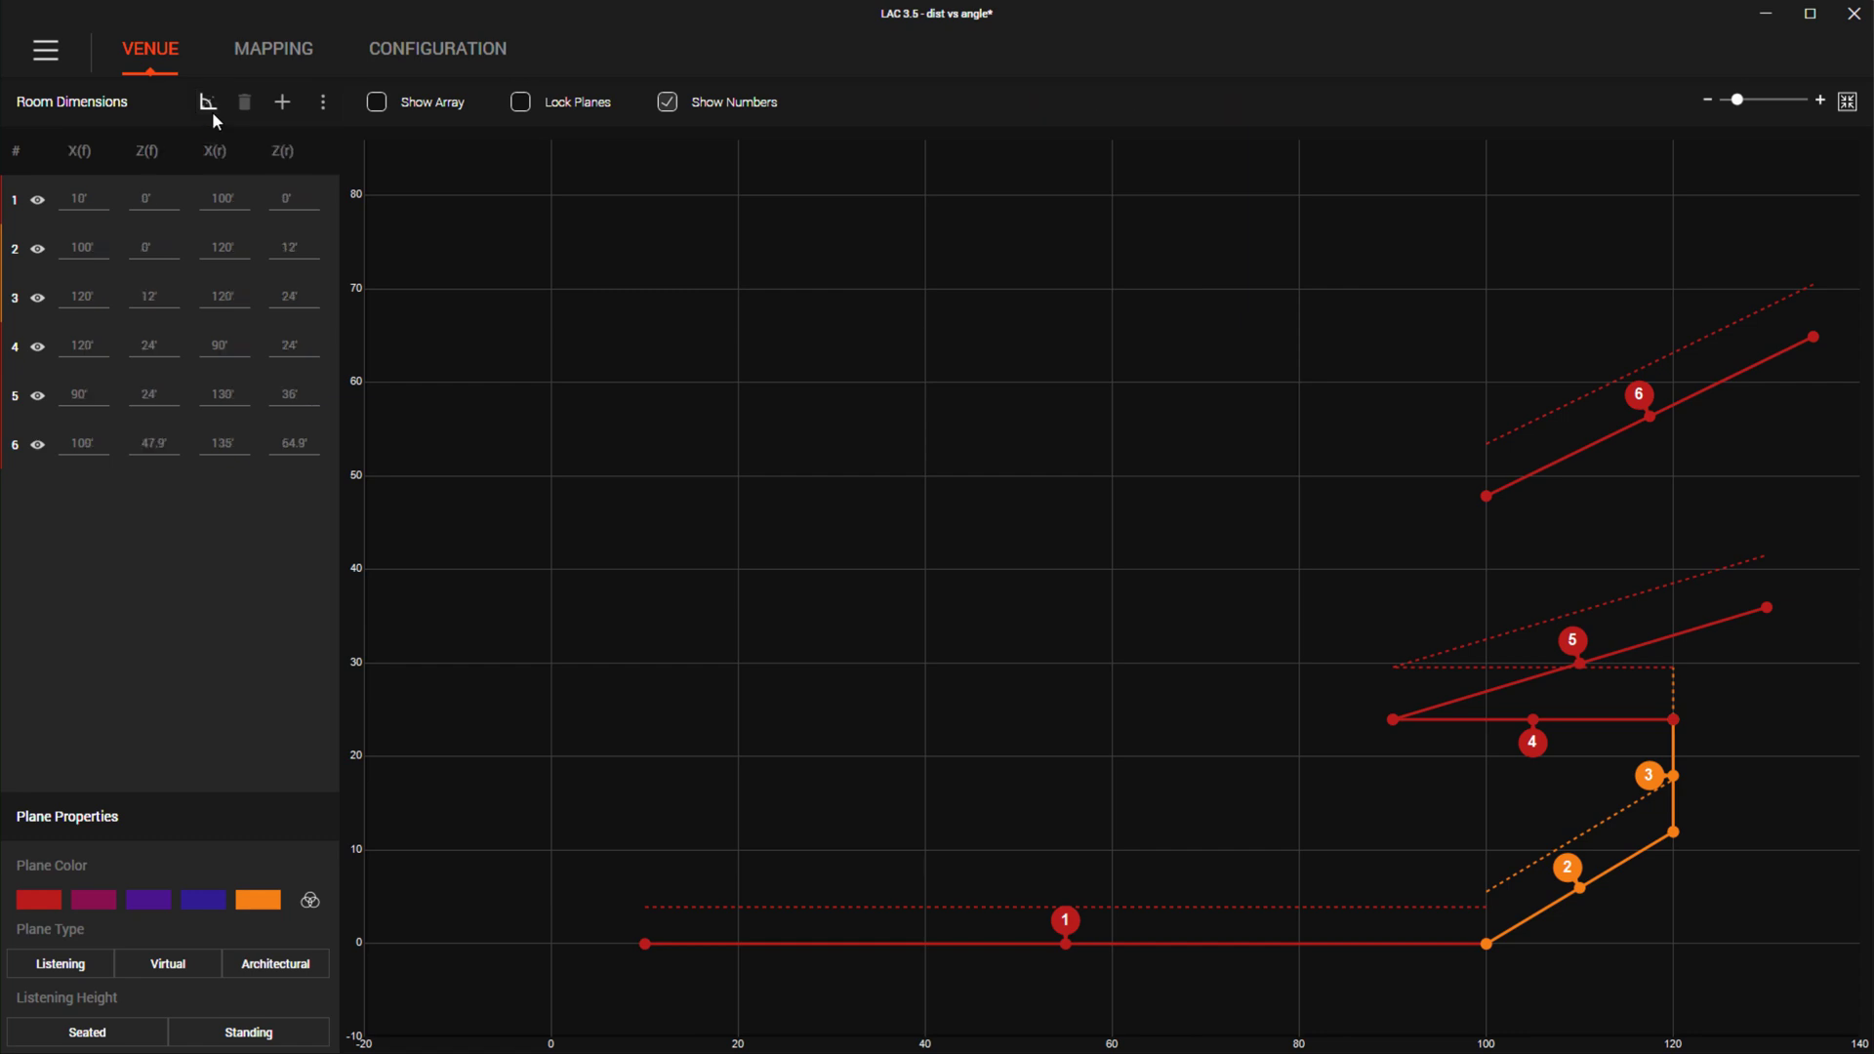
click(151, 438)
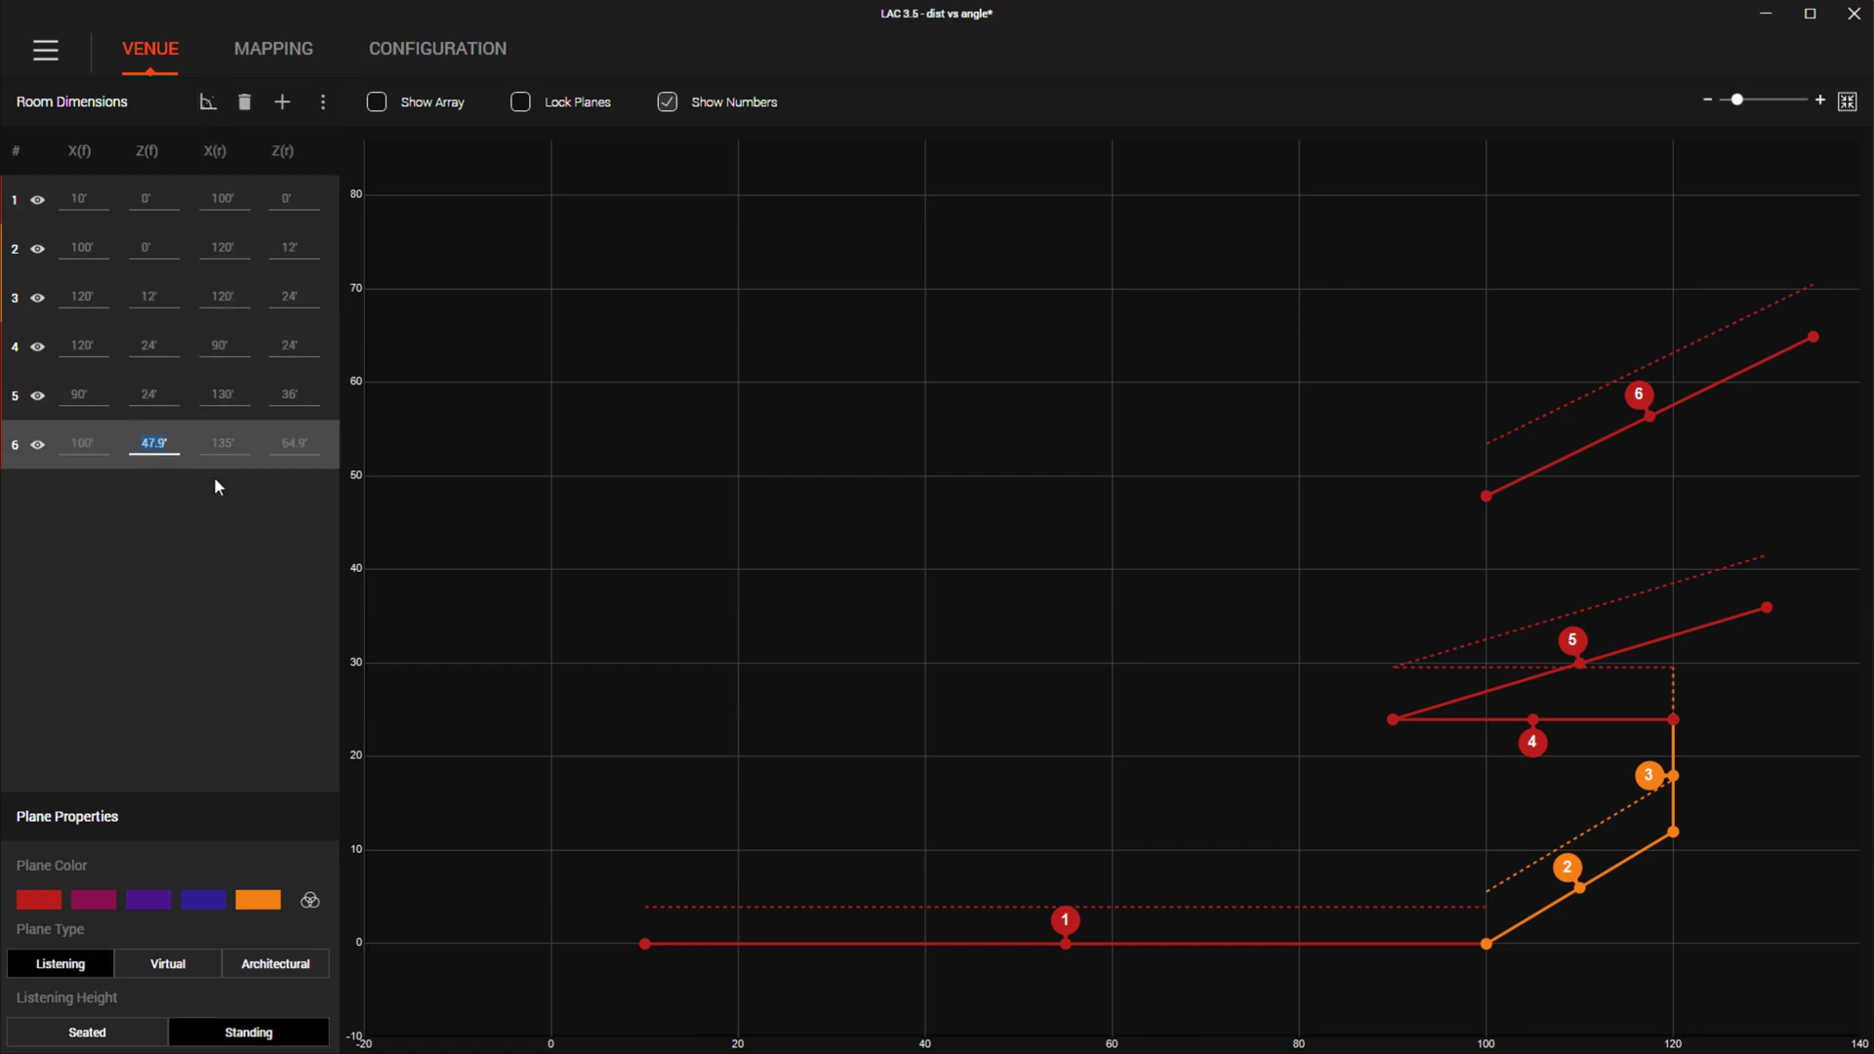
text(48)
key(Tab)
key(Tab)
text(65)
key(Return)
- Colour plane 2 red, make plane 3 architectural, and make plane 4 orange and architectural
click(184, 246)
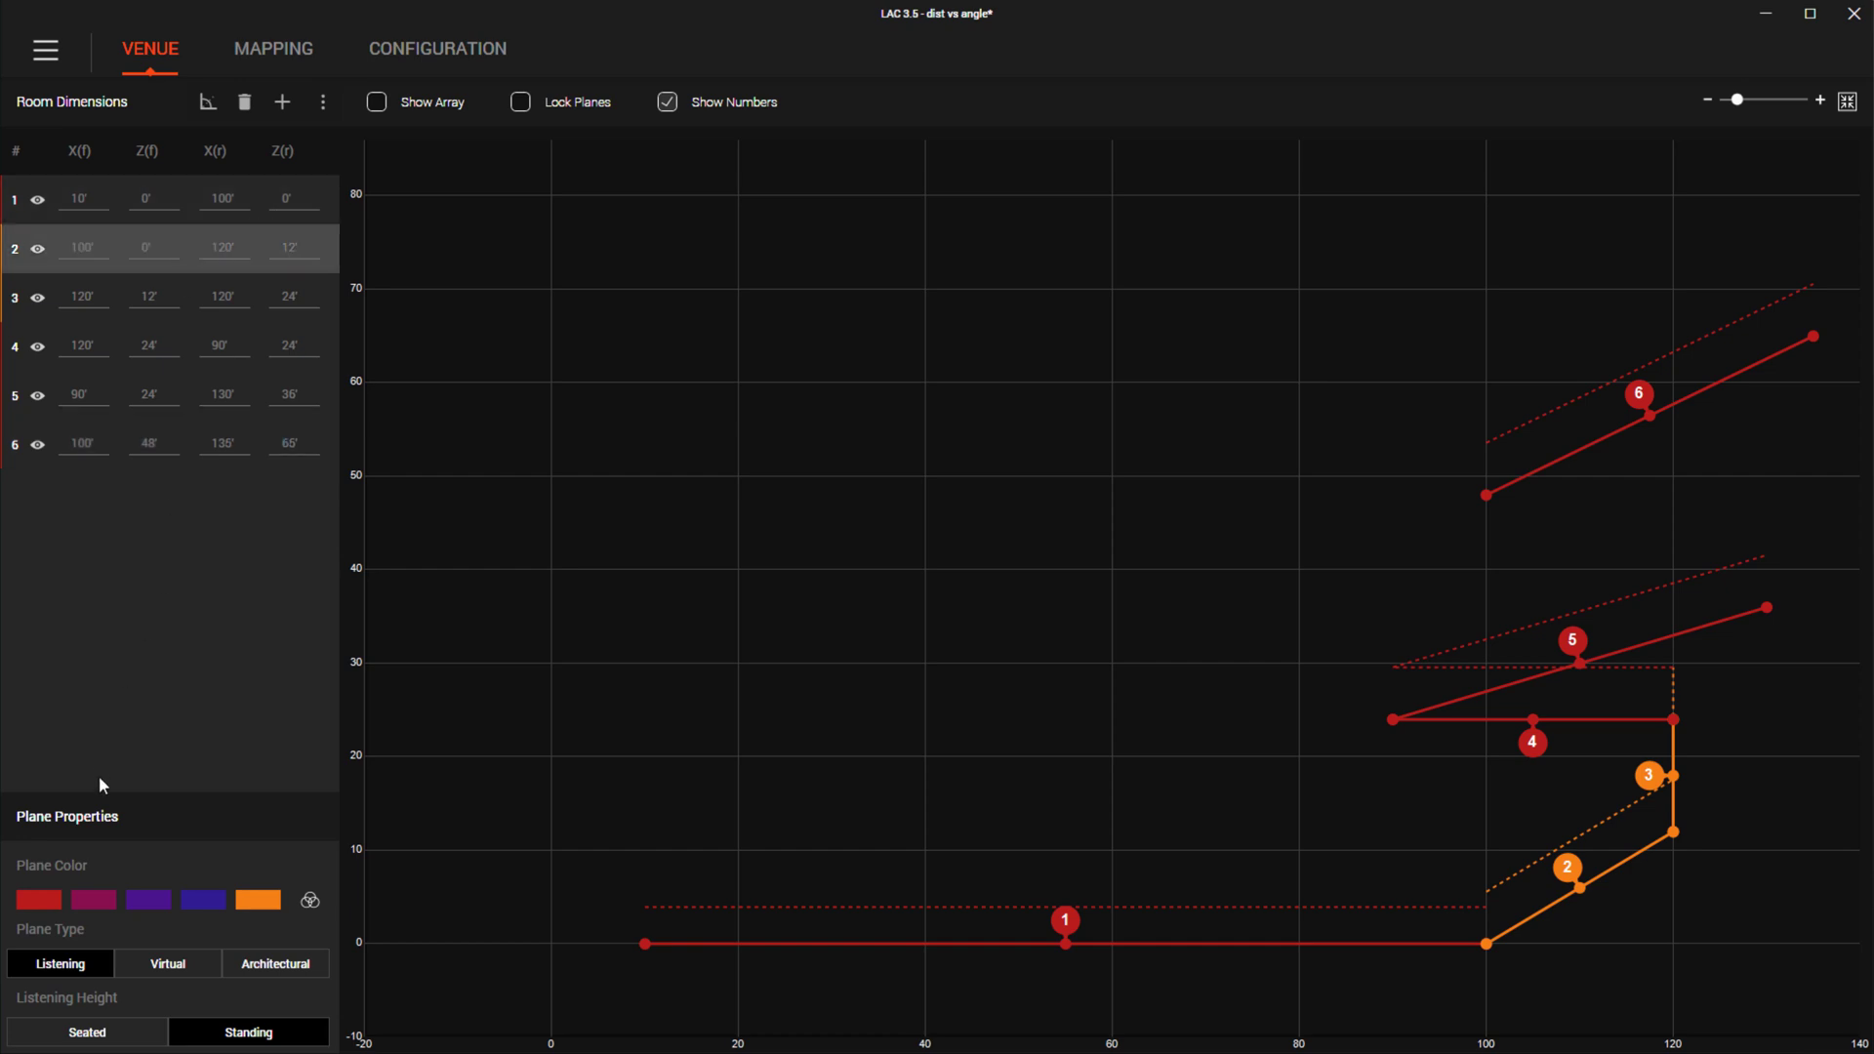
click(30, 899)
click(27, 312)
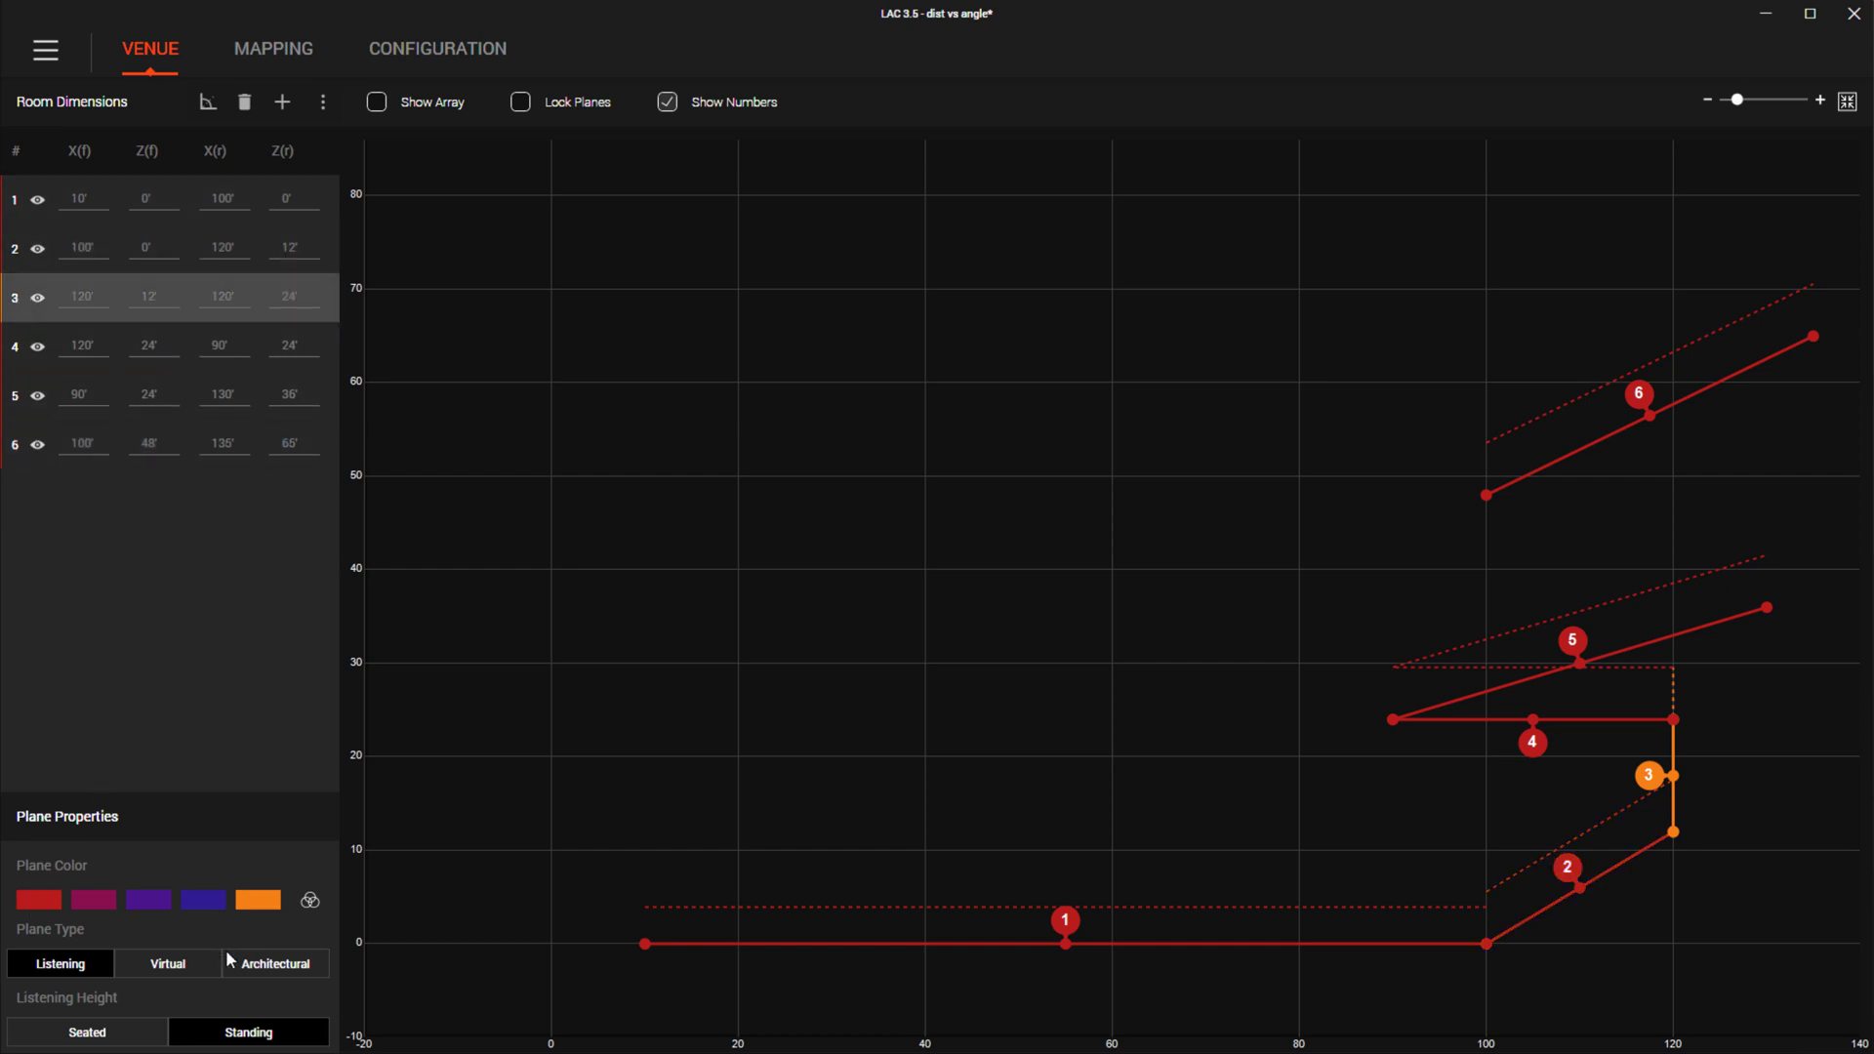
click(226, 961)
click(31, 363)
click(266, 902)
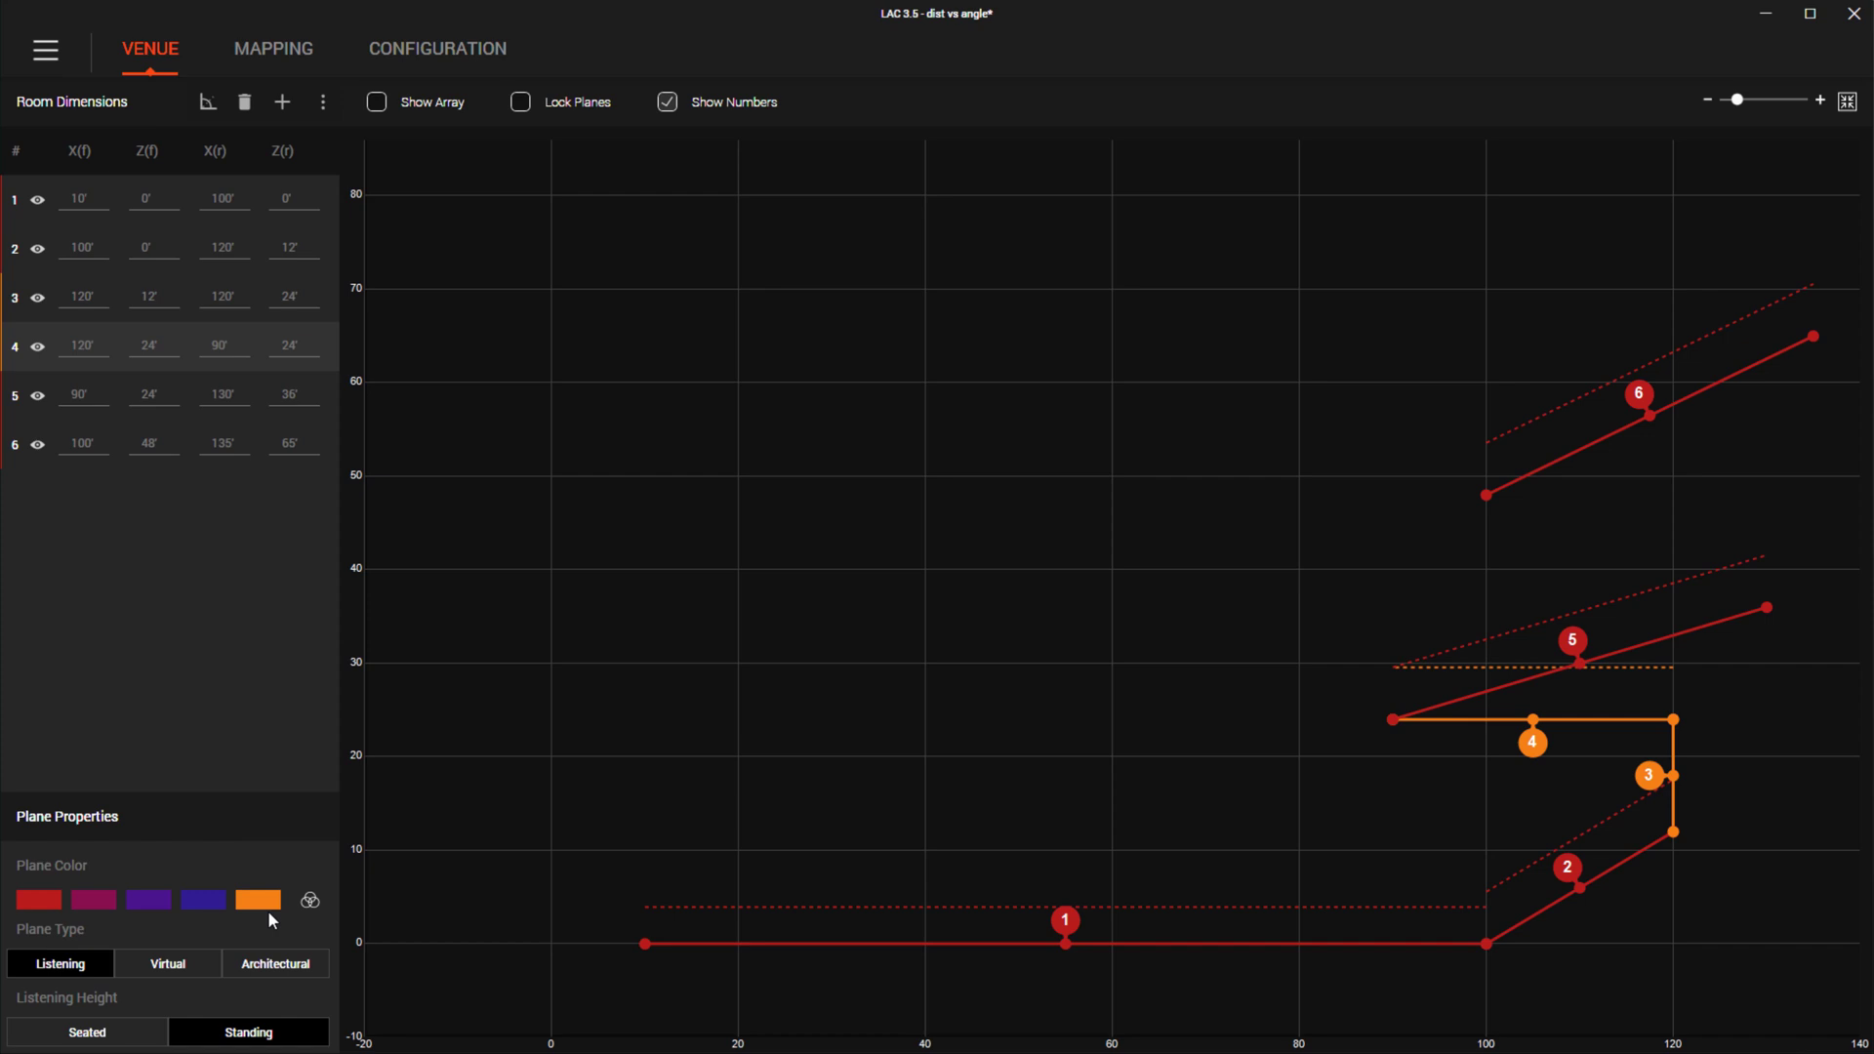
click(285, 970)
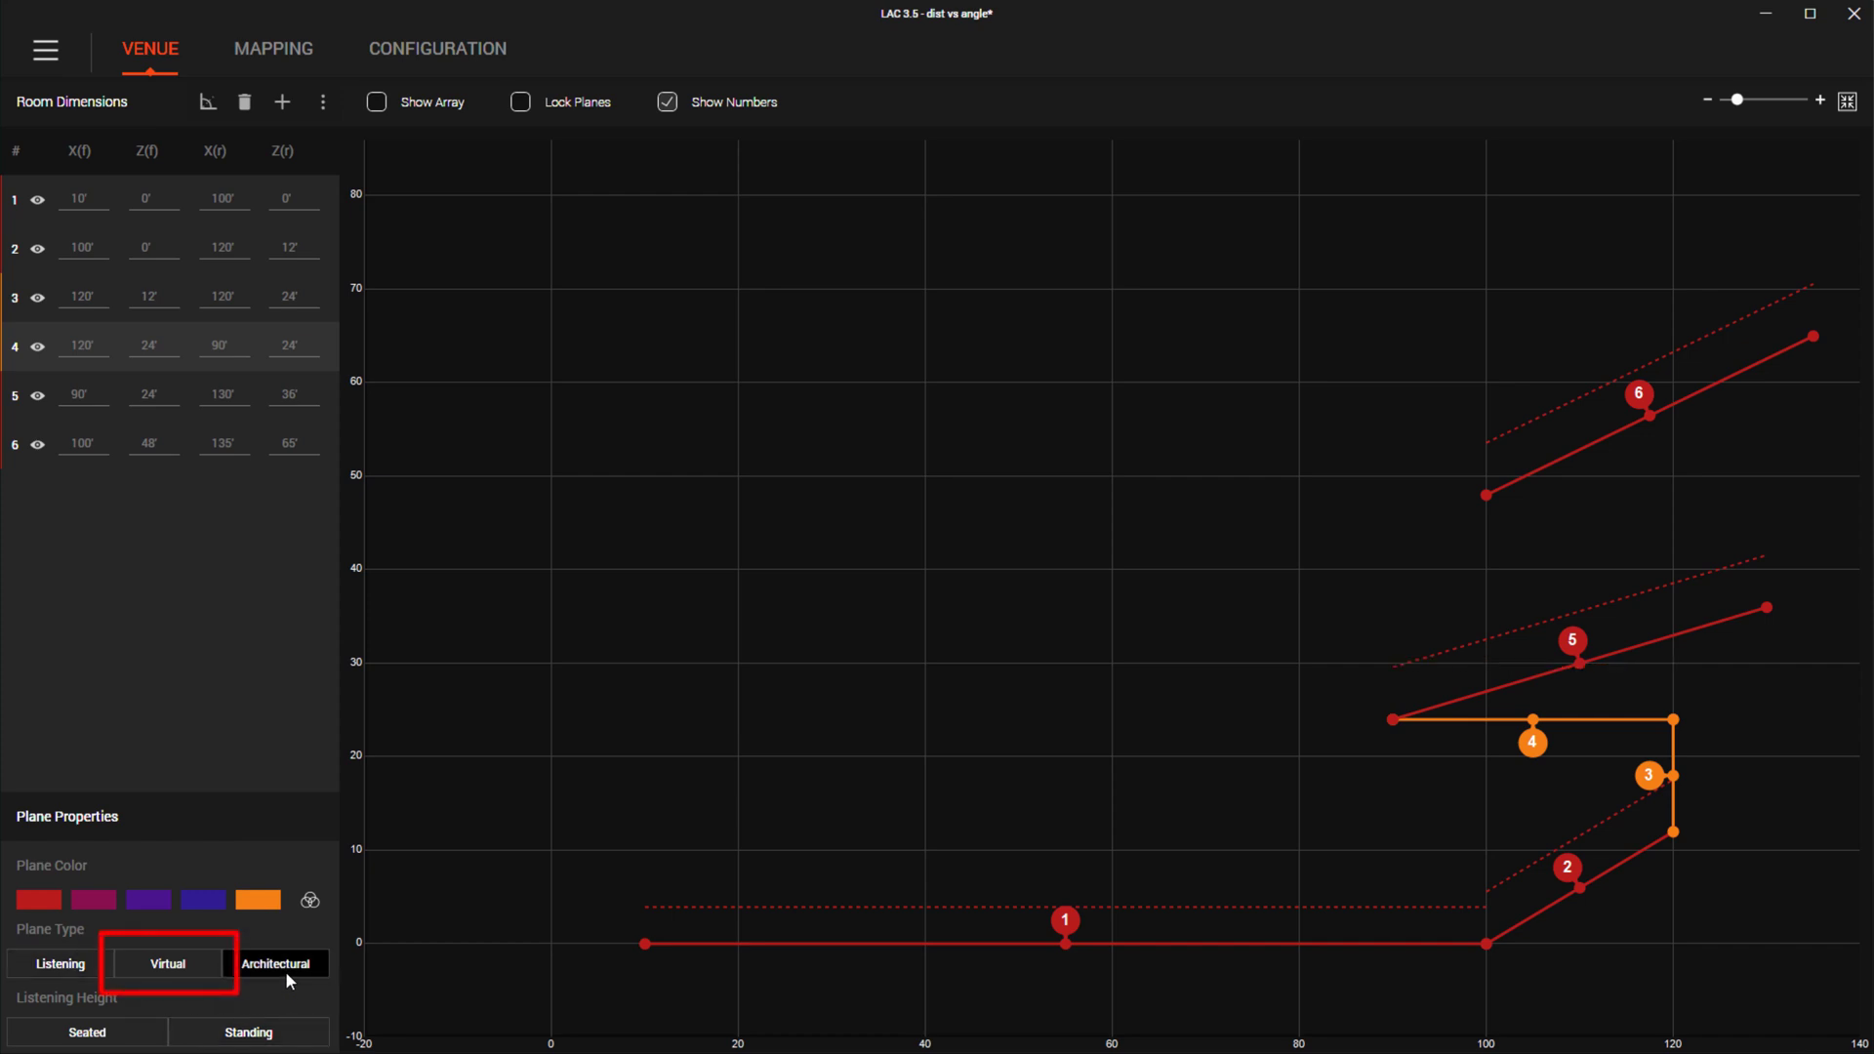
- Add plane 7 from 25', 50' to 25', 66' and set it to Virtual
click(282, 104)
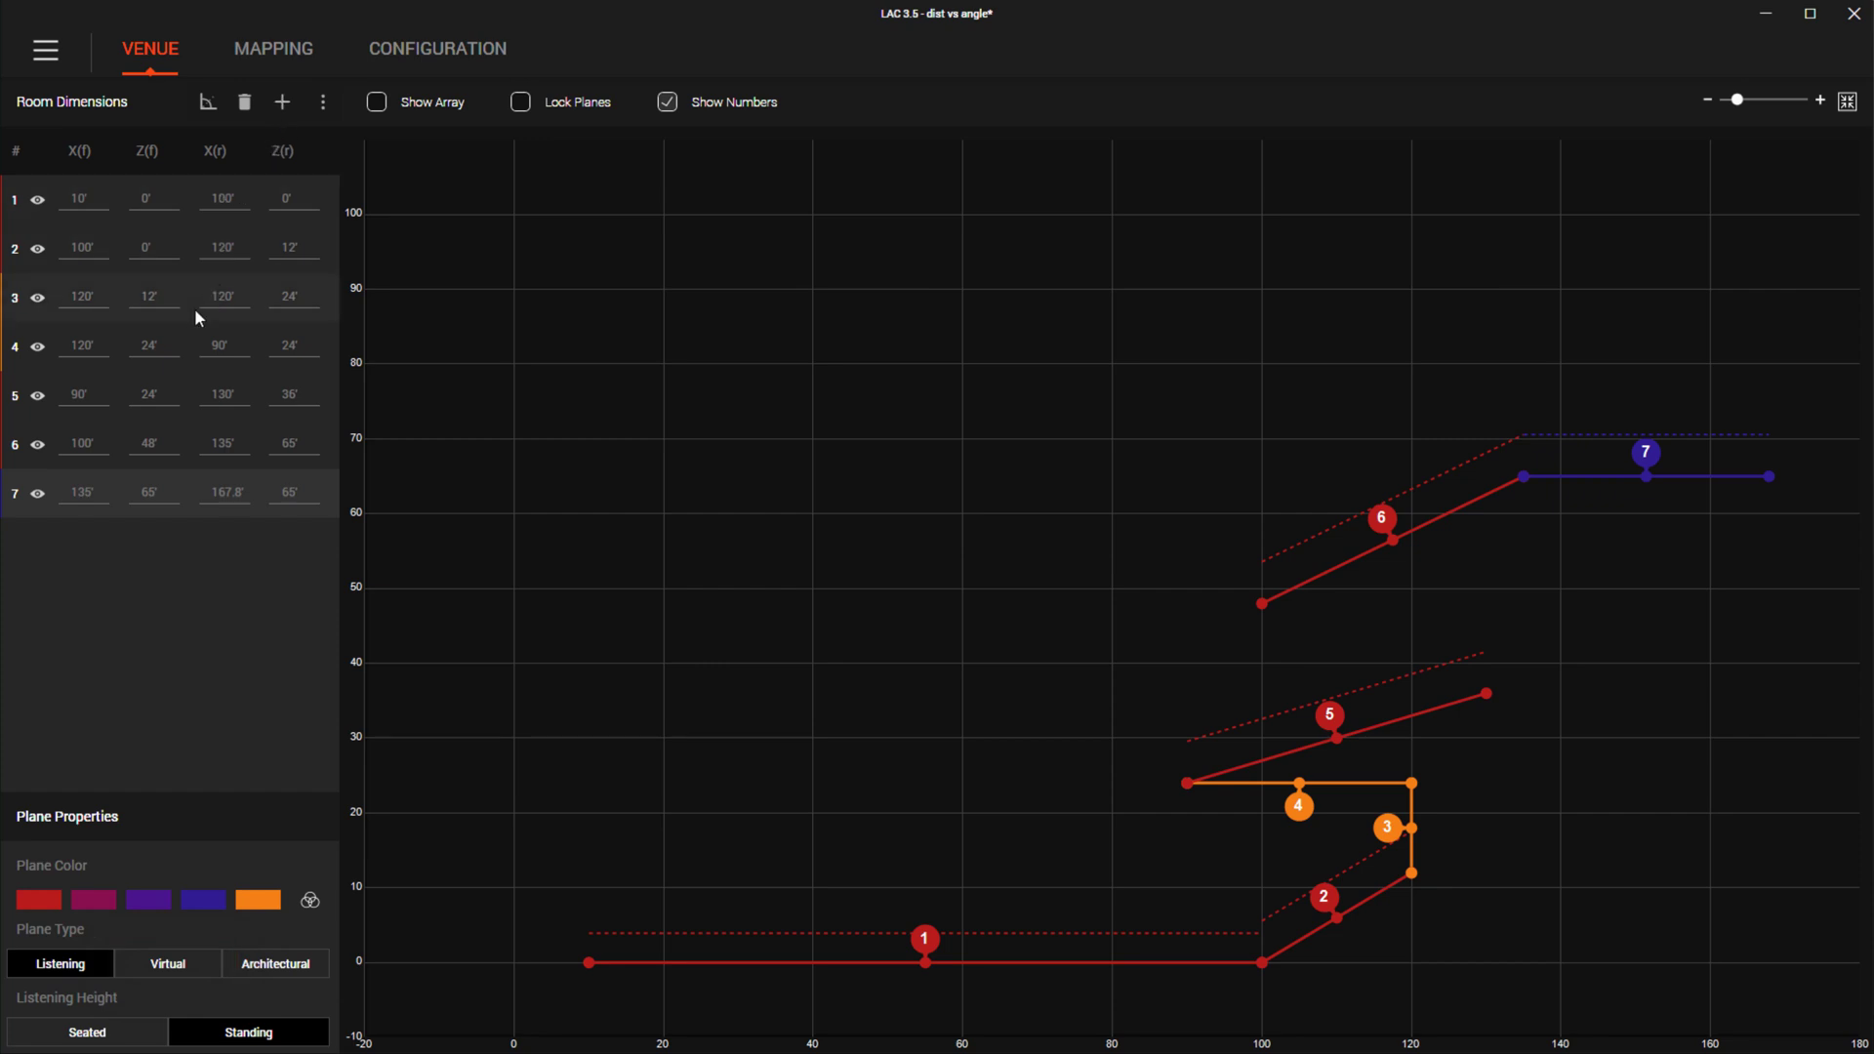
double_click(98, 491)
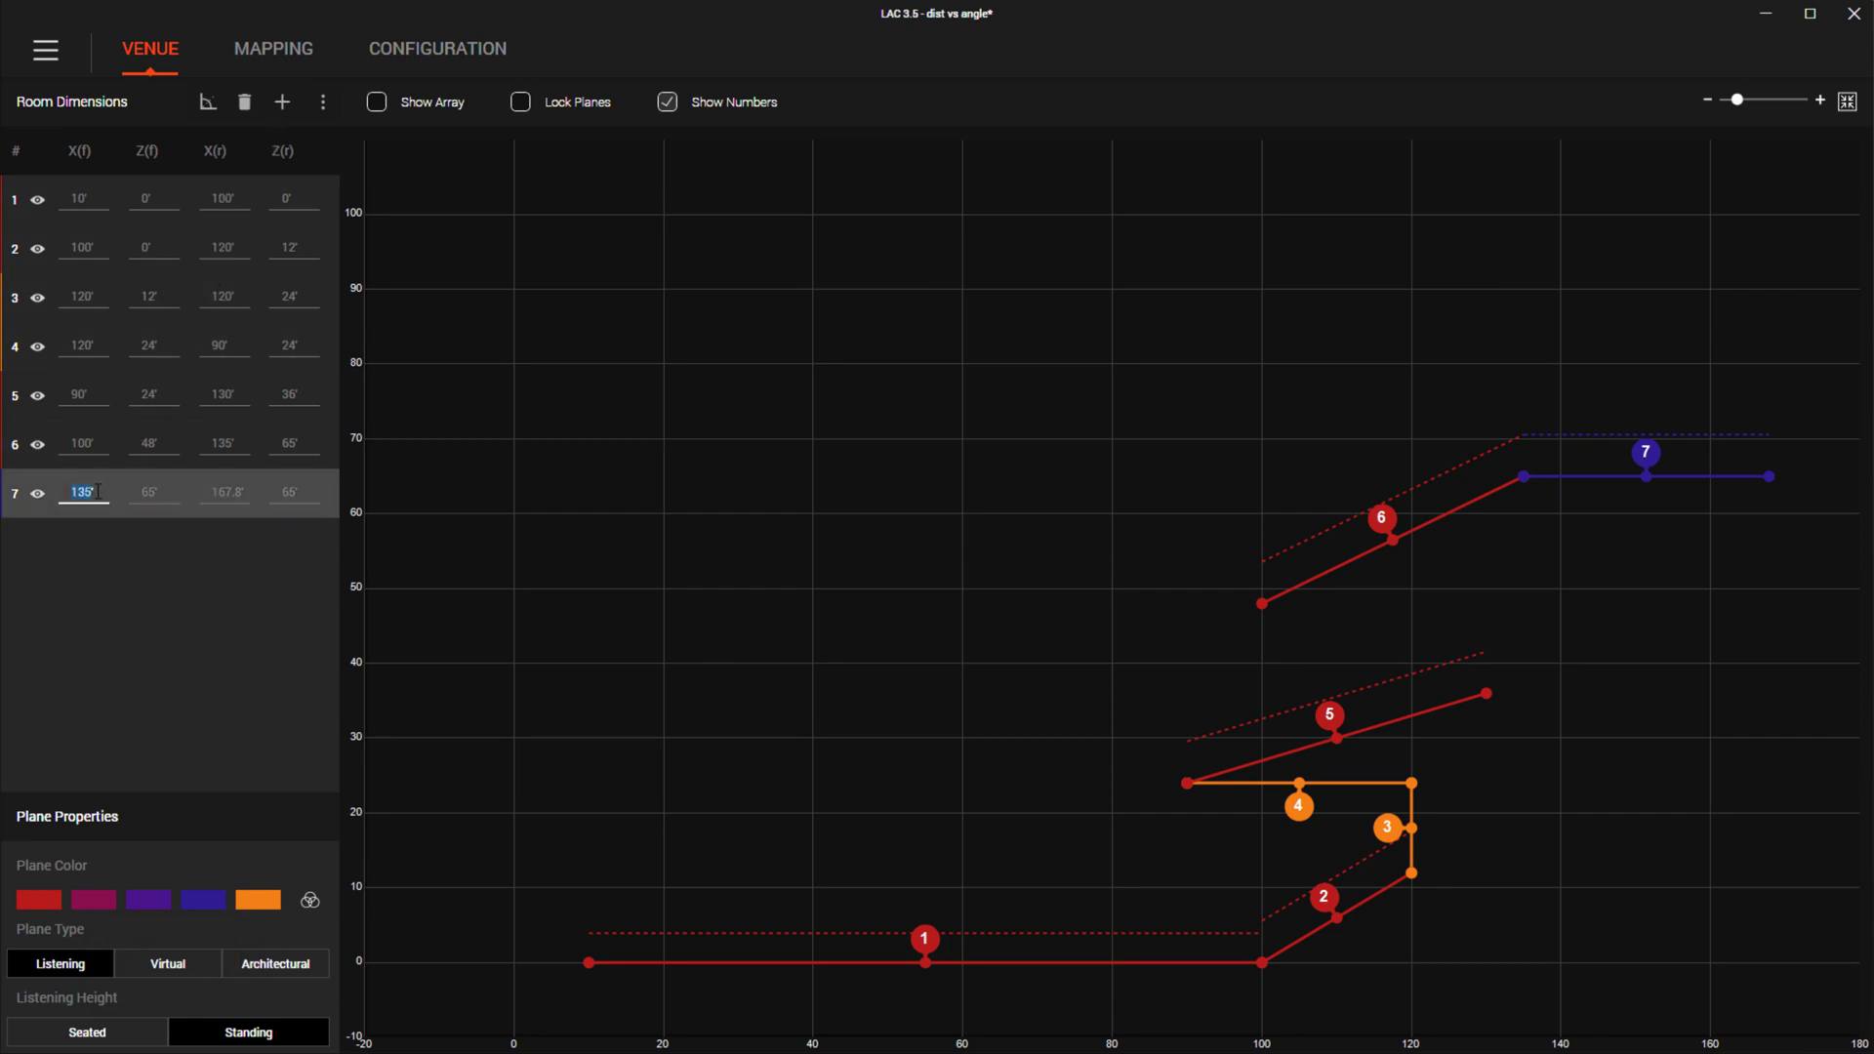
text(25)
key(Tab)
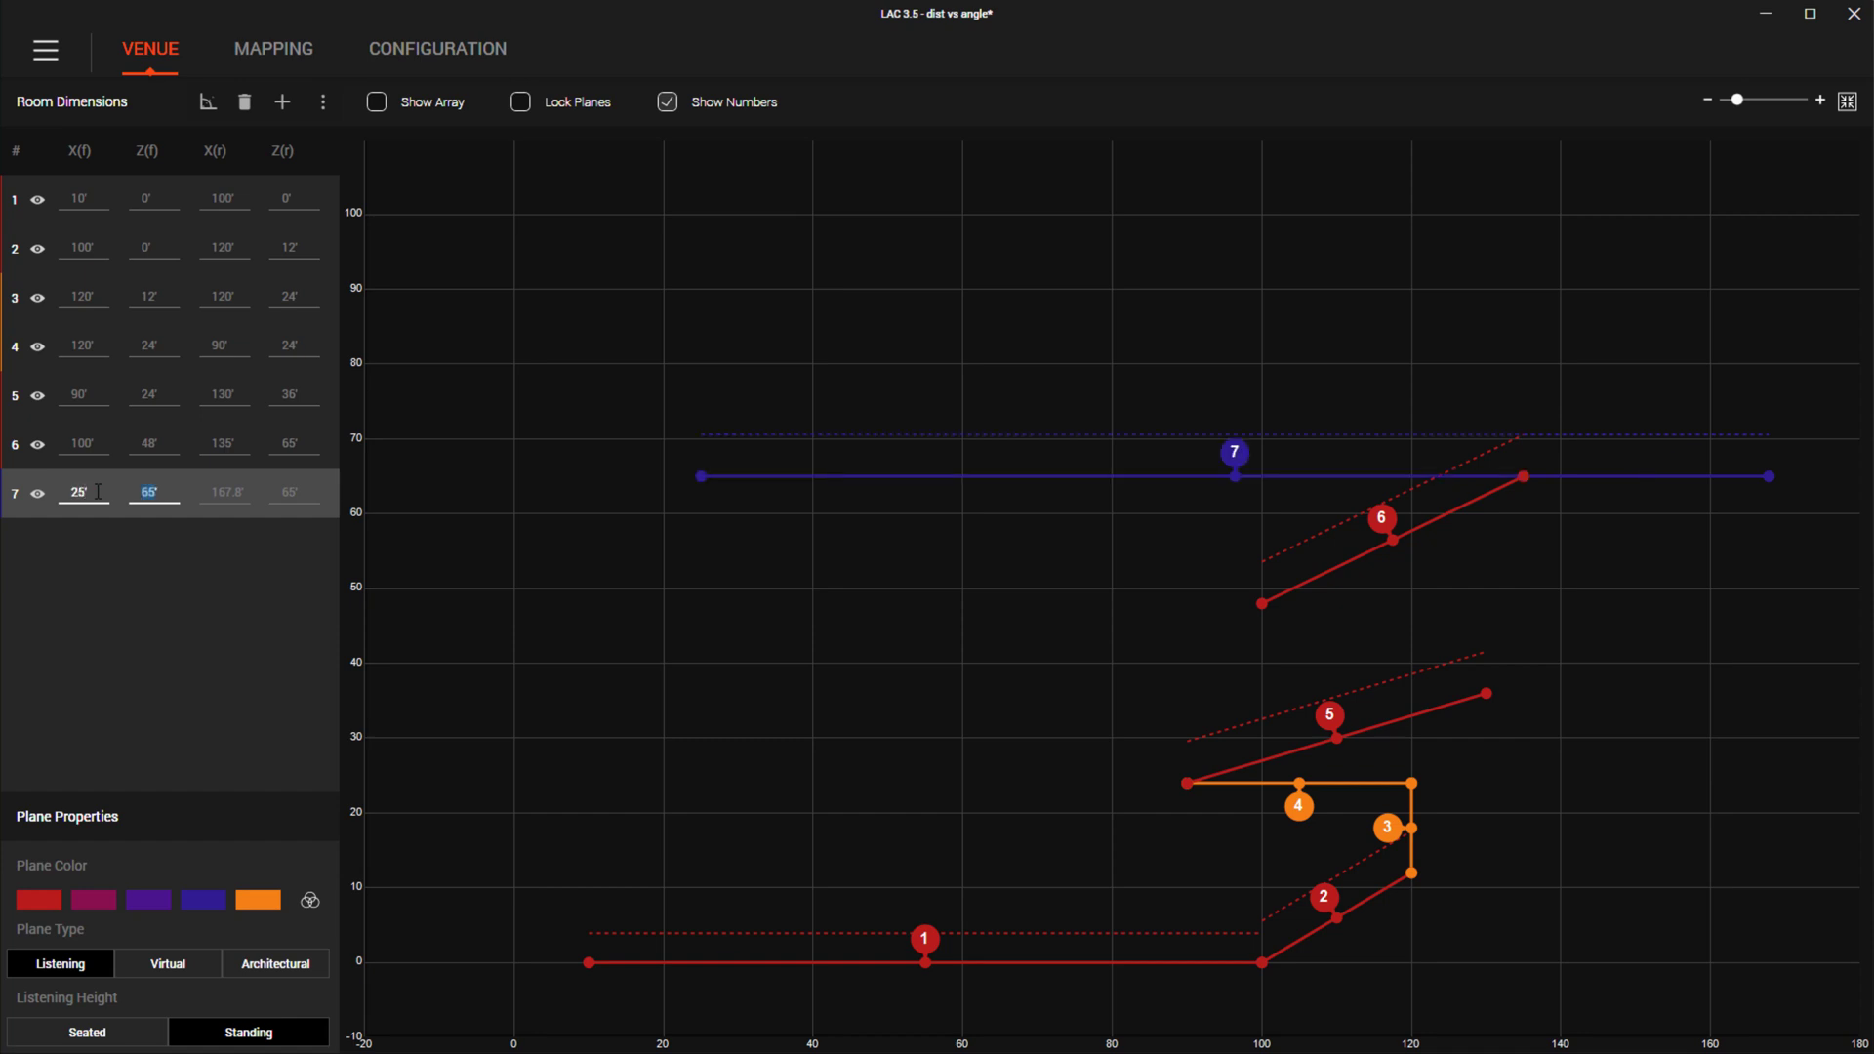
text(50)
key(Tab)
text(25)
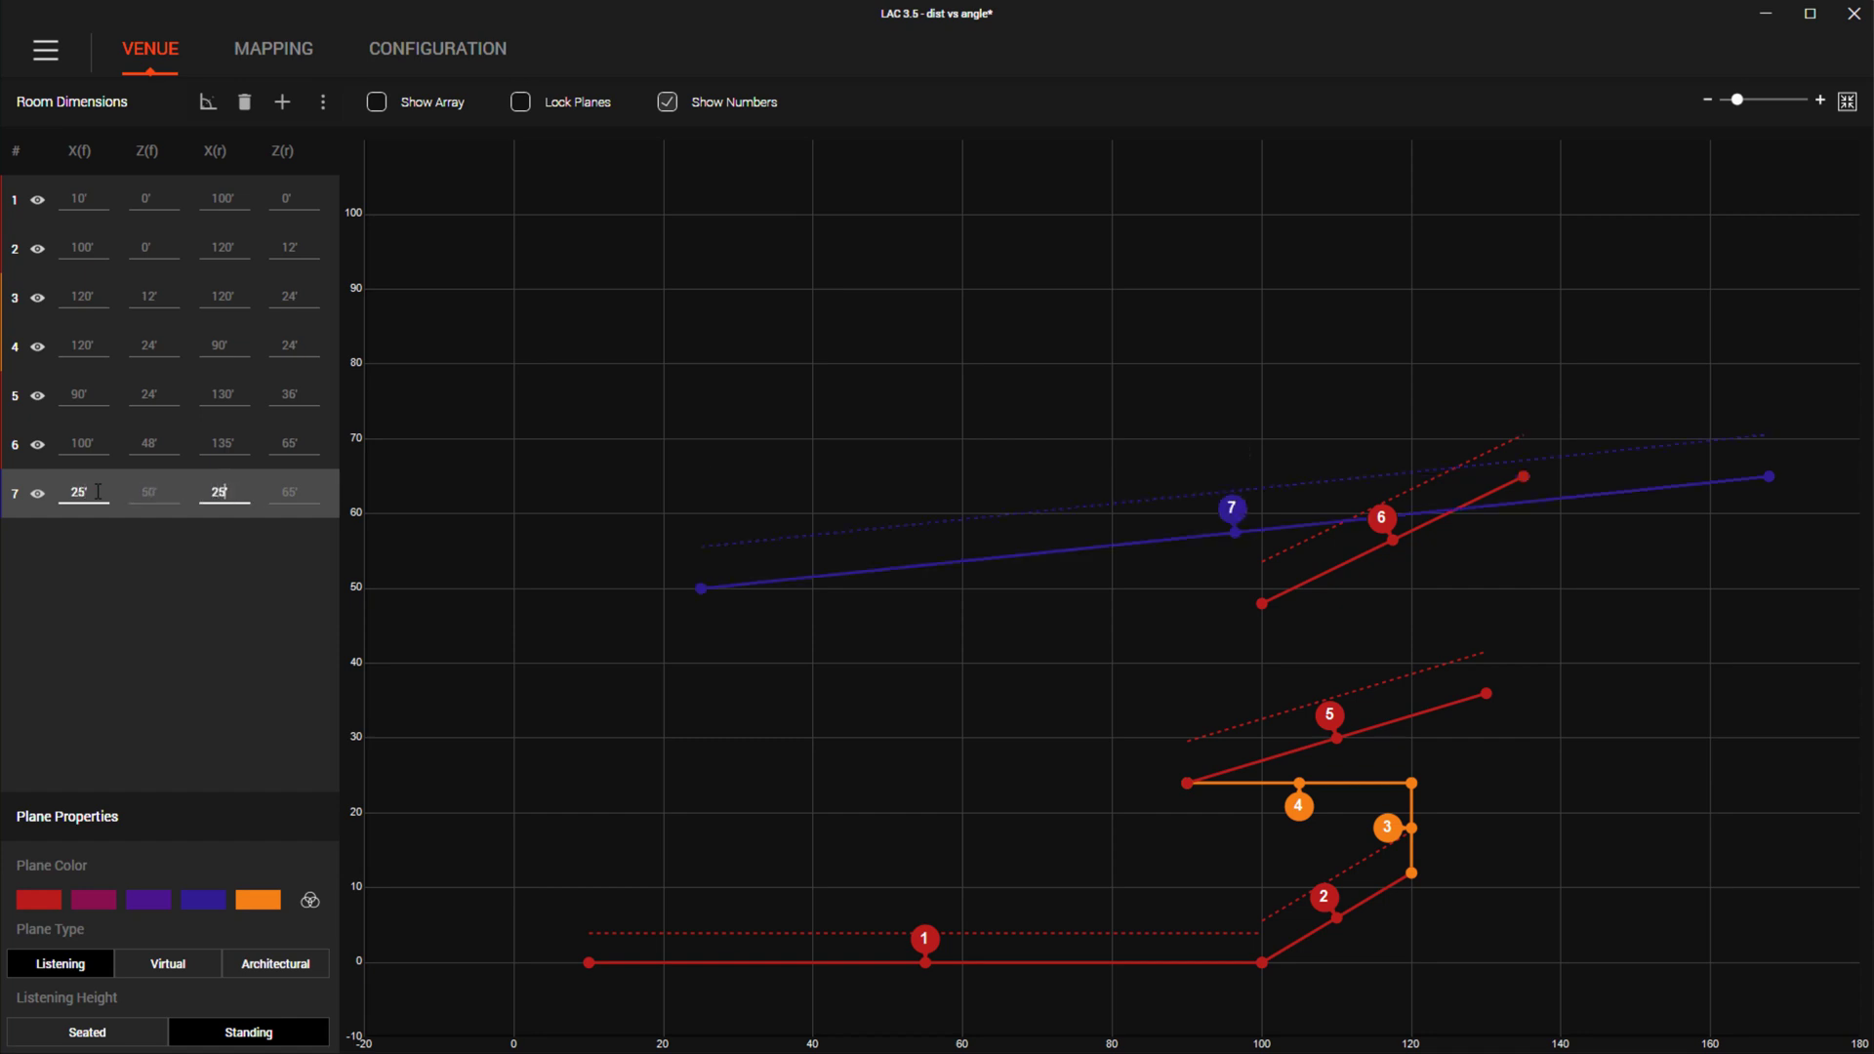
key(Tab)
text(66)
key(Return)
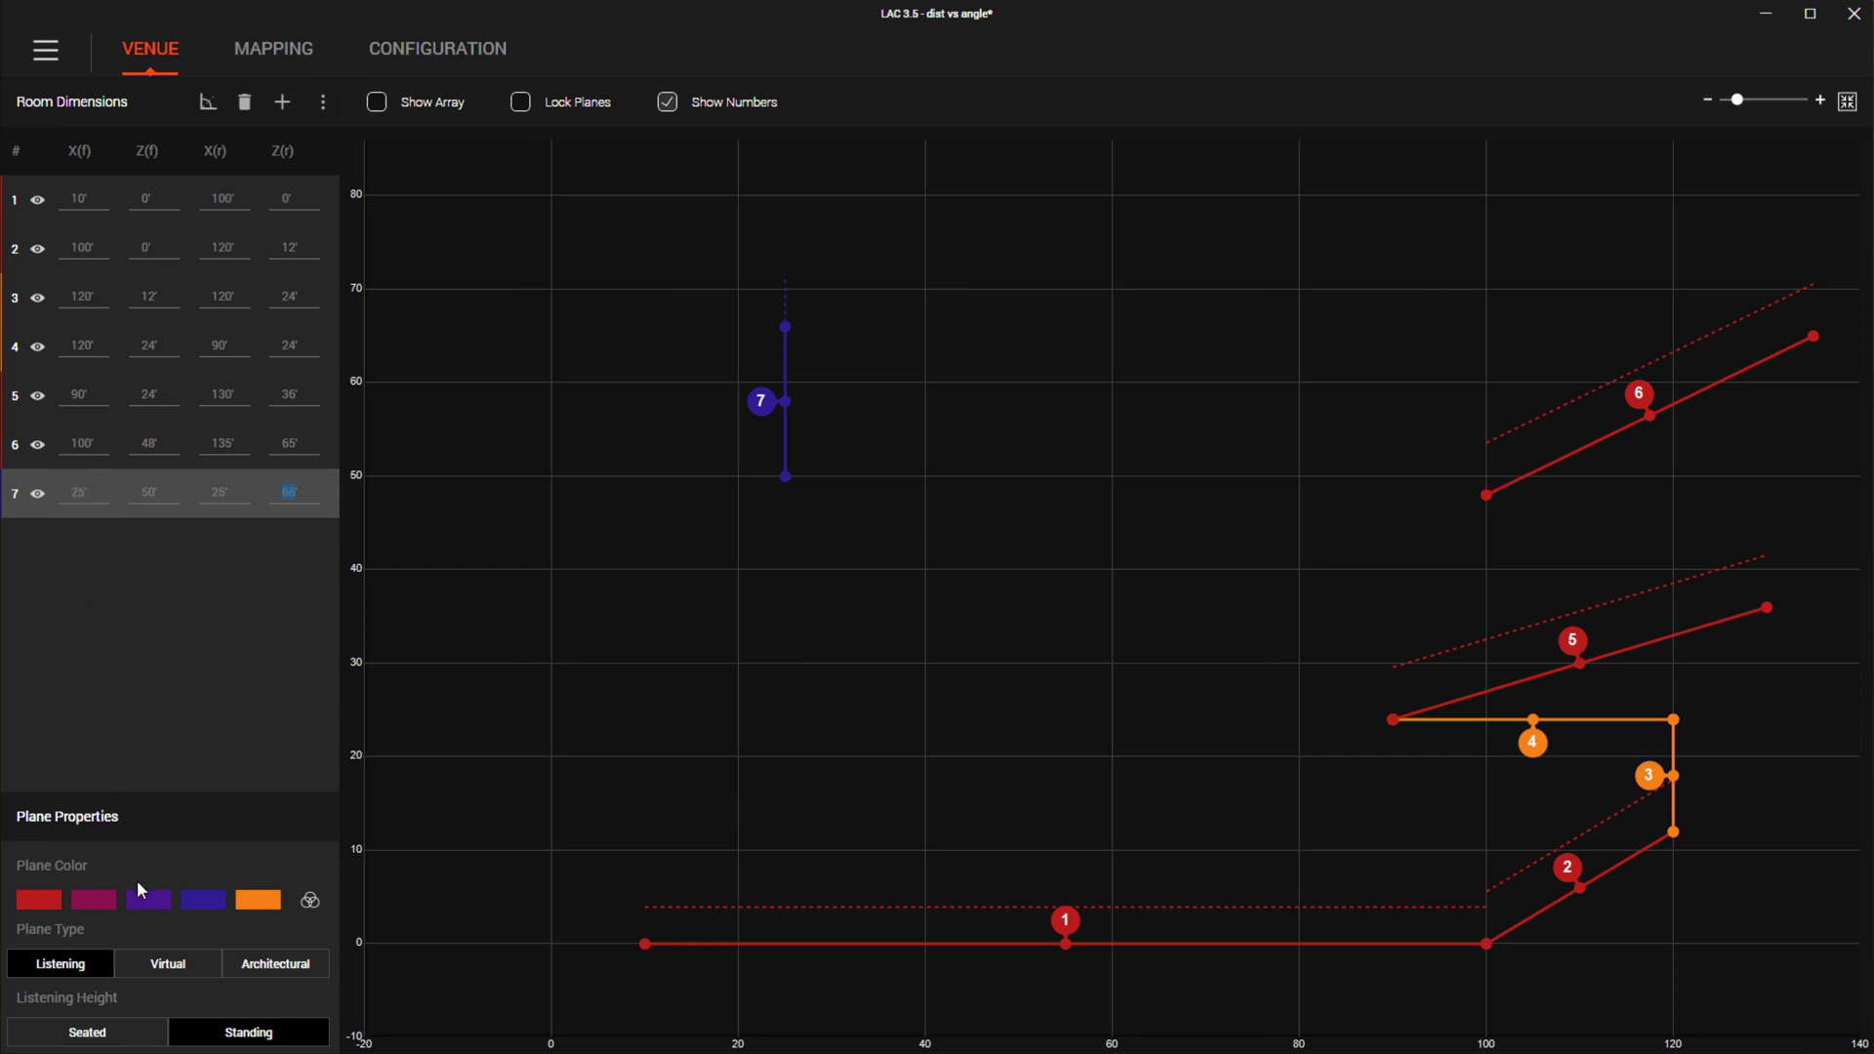
click(167, 970)
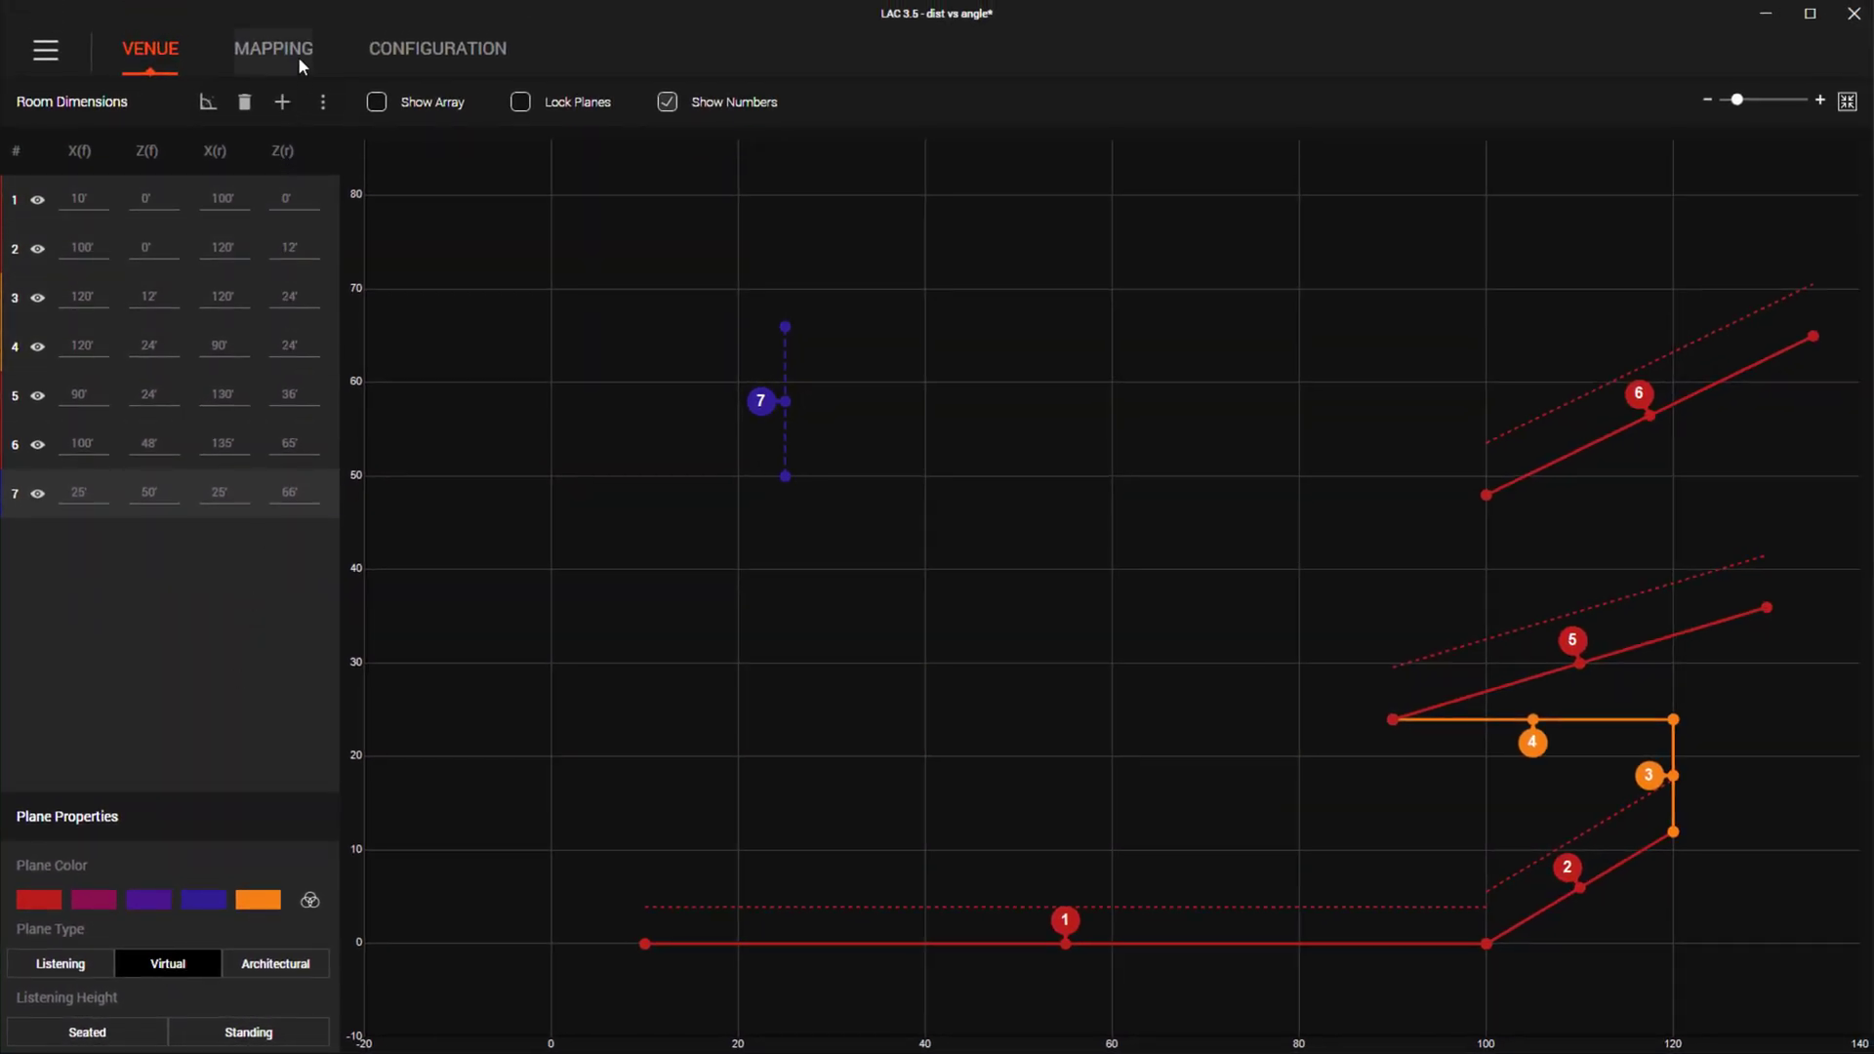
- On the MAPPING tab, switch Mapping Type to Mapping Off, then back to SPL Mapping
click(274, 49)
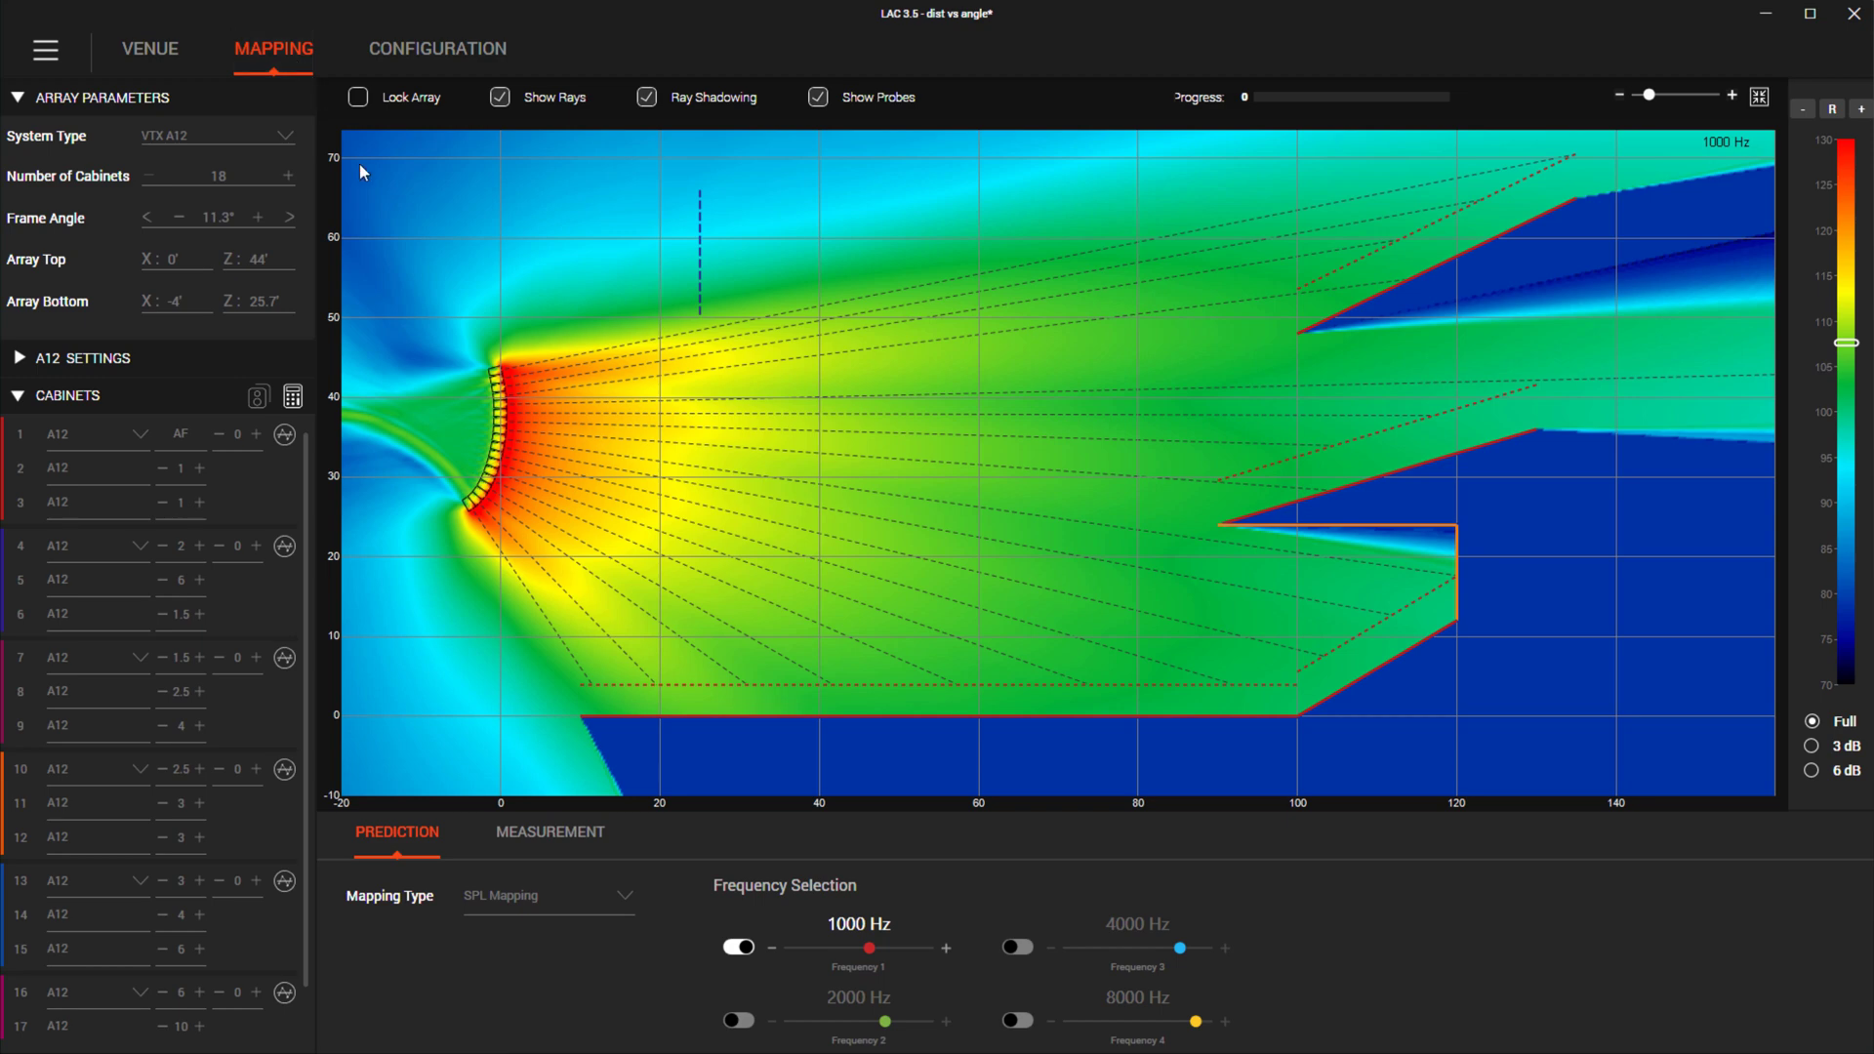
click(535, 898)
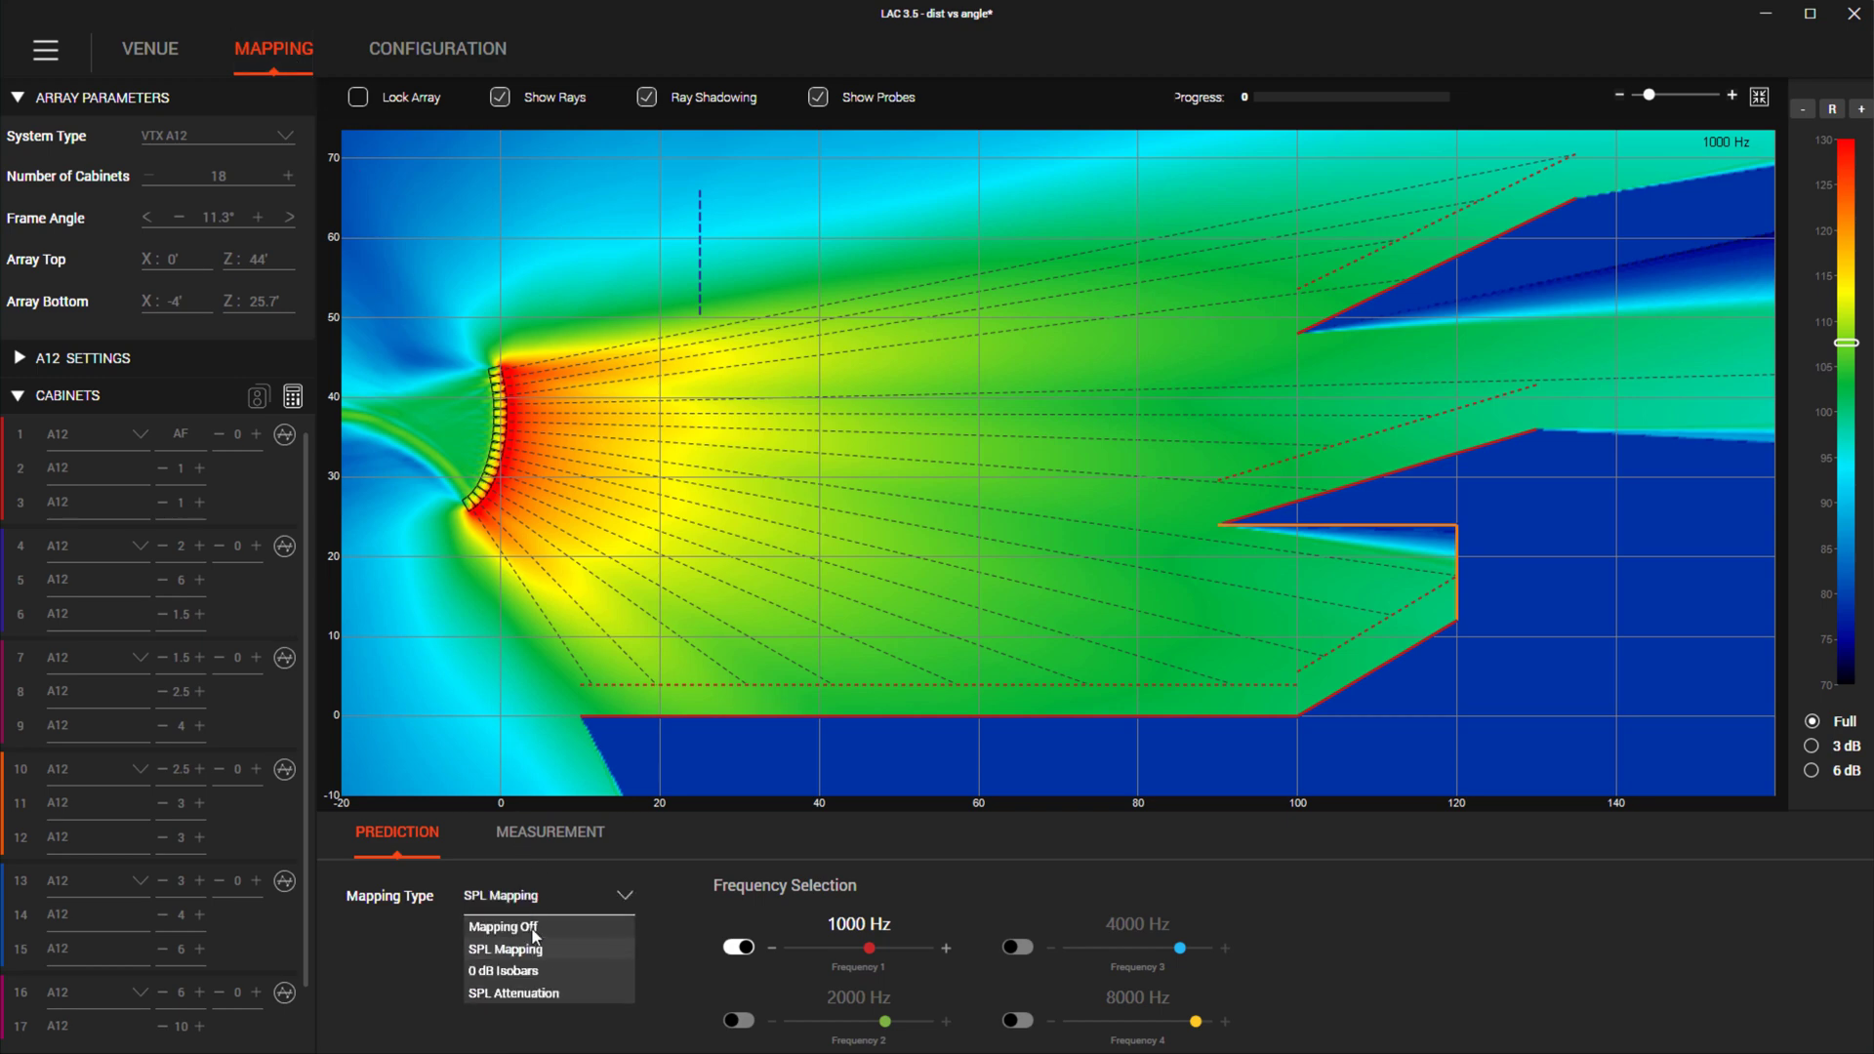
click(535, 928)
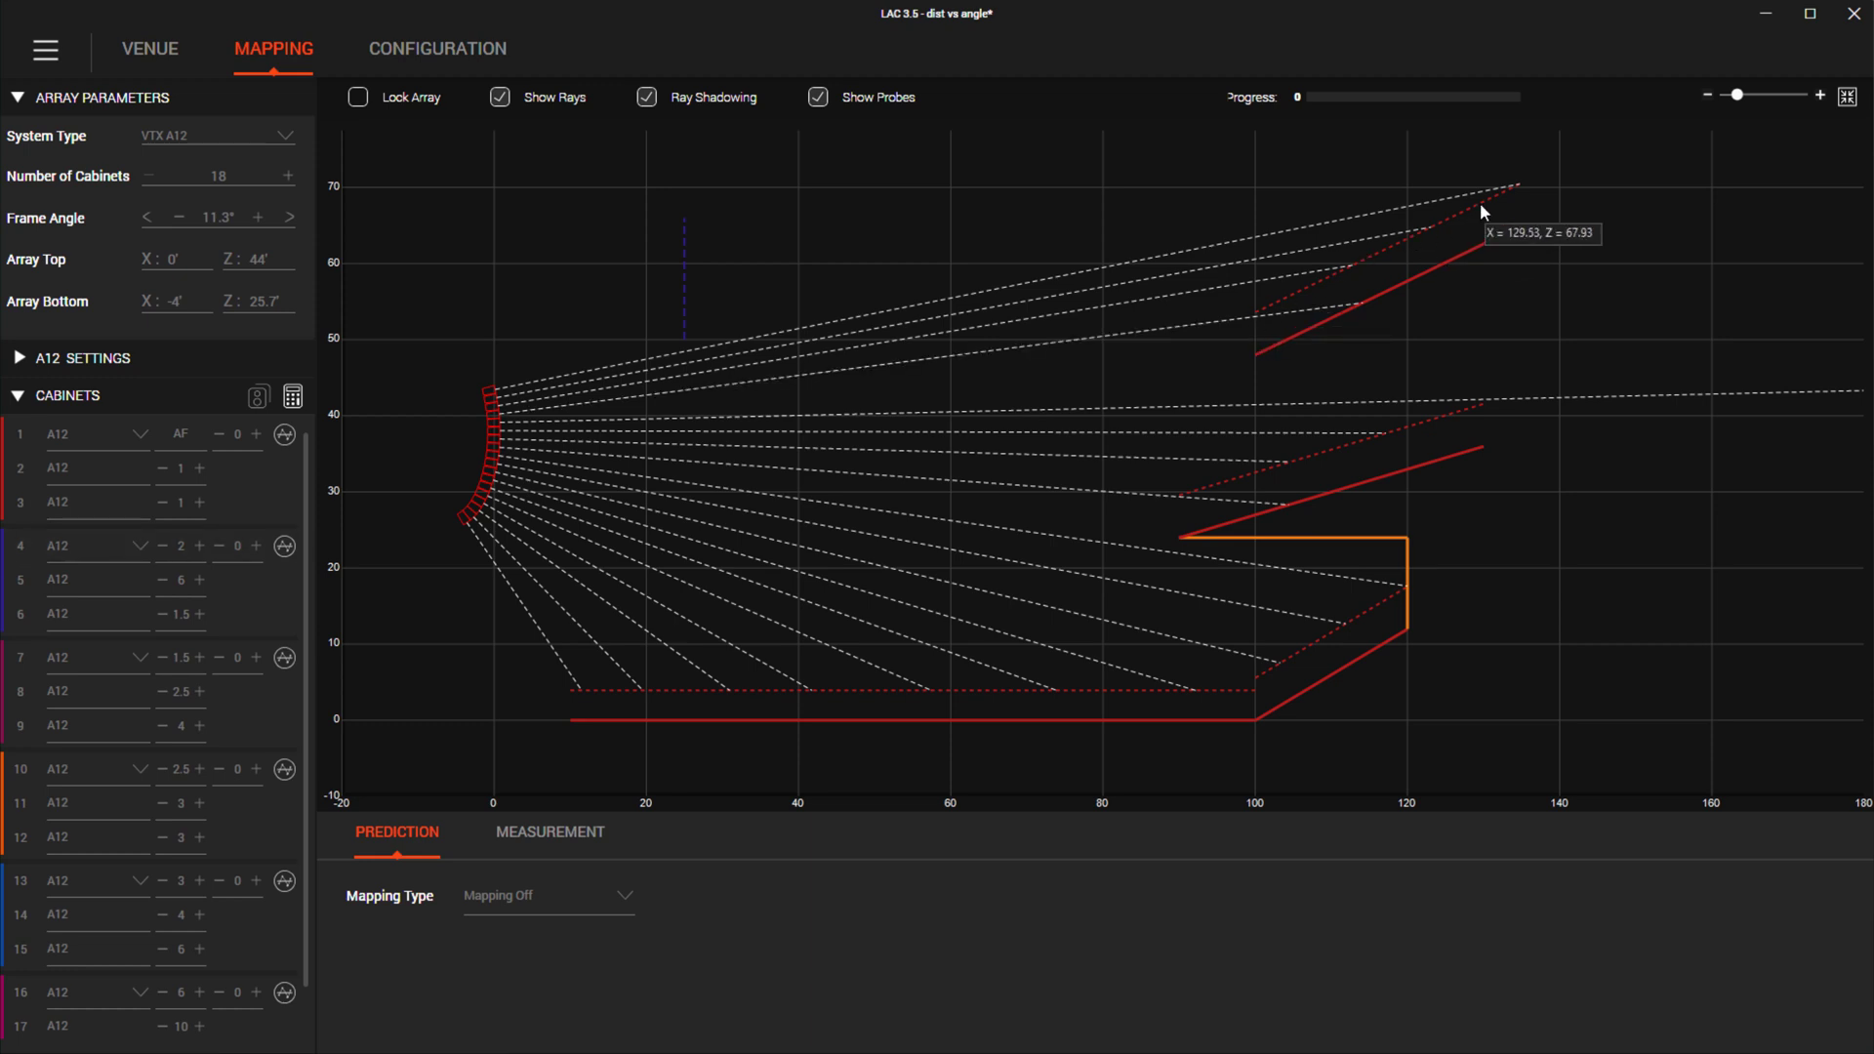
click(522, 896)
click(506, 949)
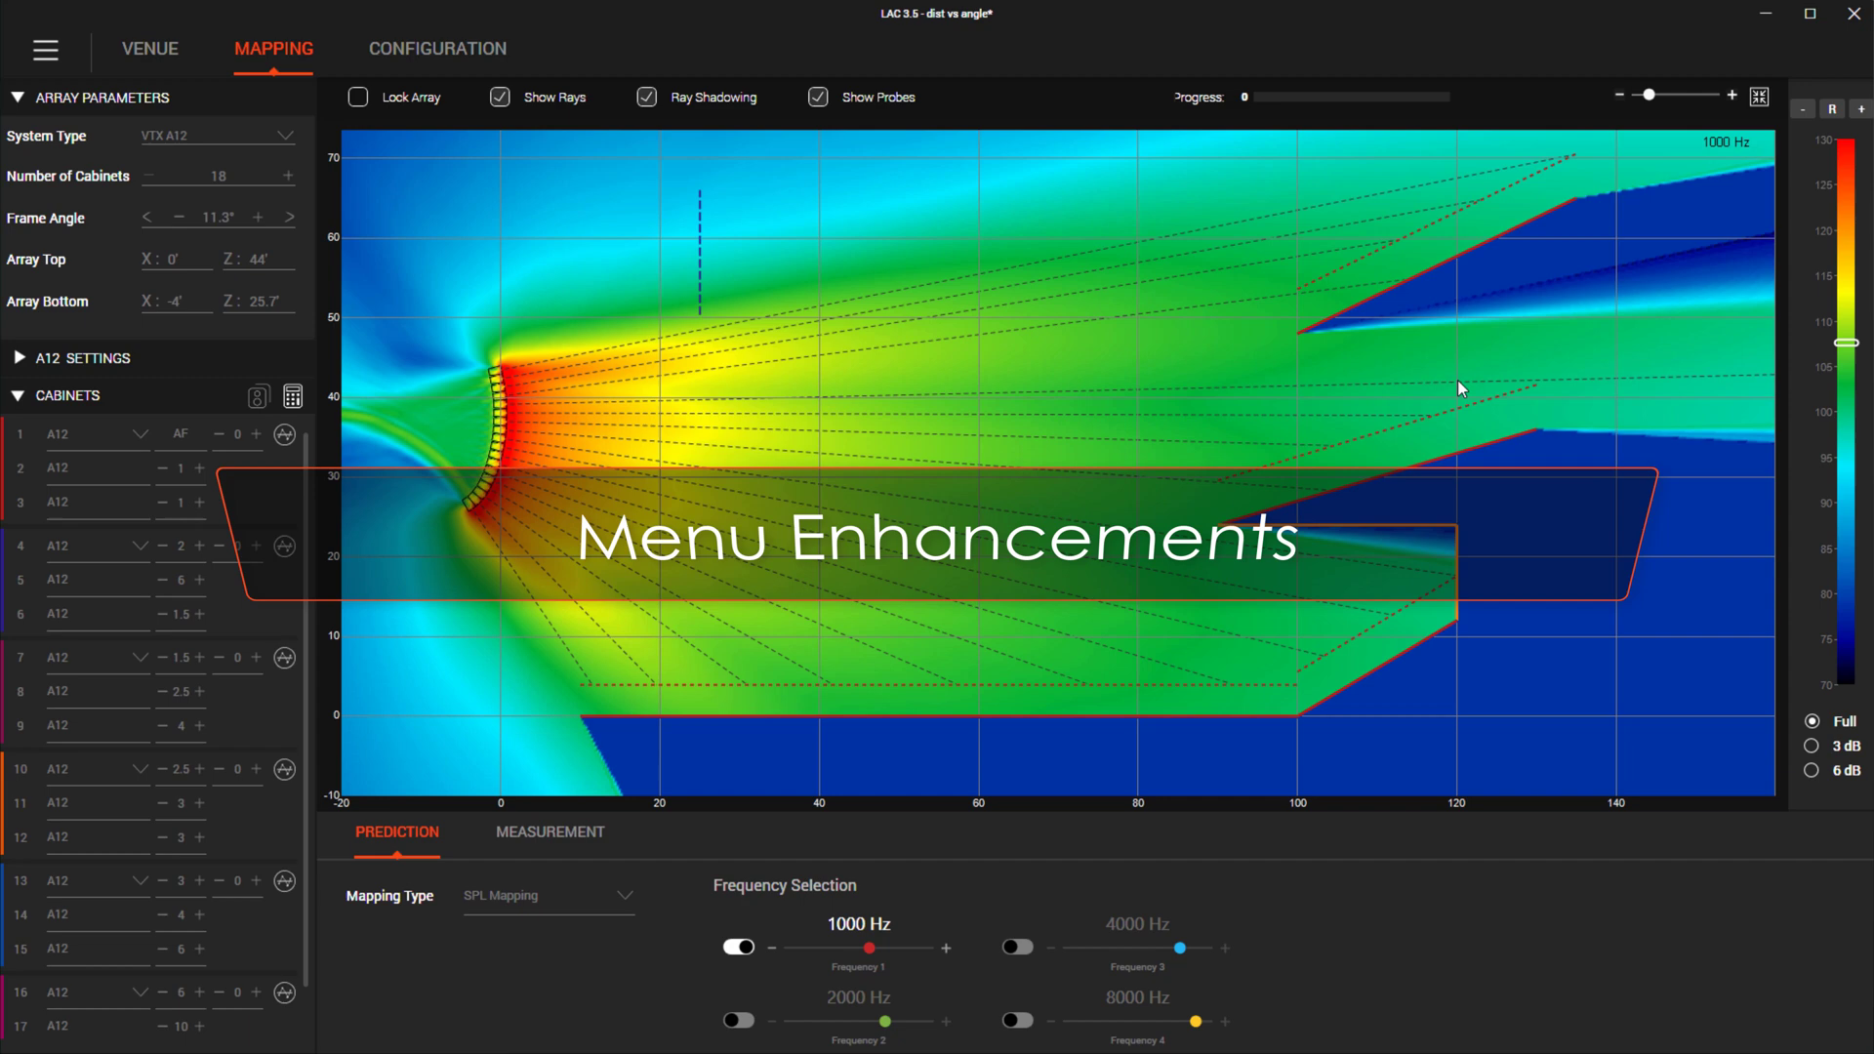
- Raise Frequency 1 to 8000 Hz and confirm the recent file's Project Details with UPDATE
drag(869, 948, 919, 953)
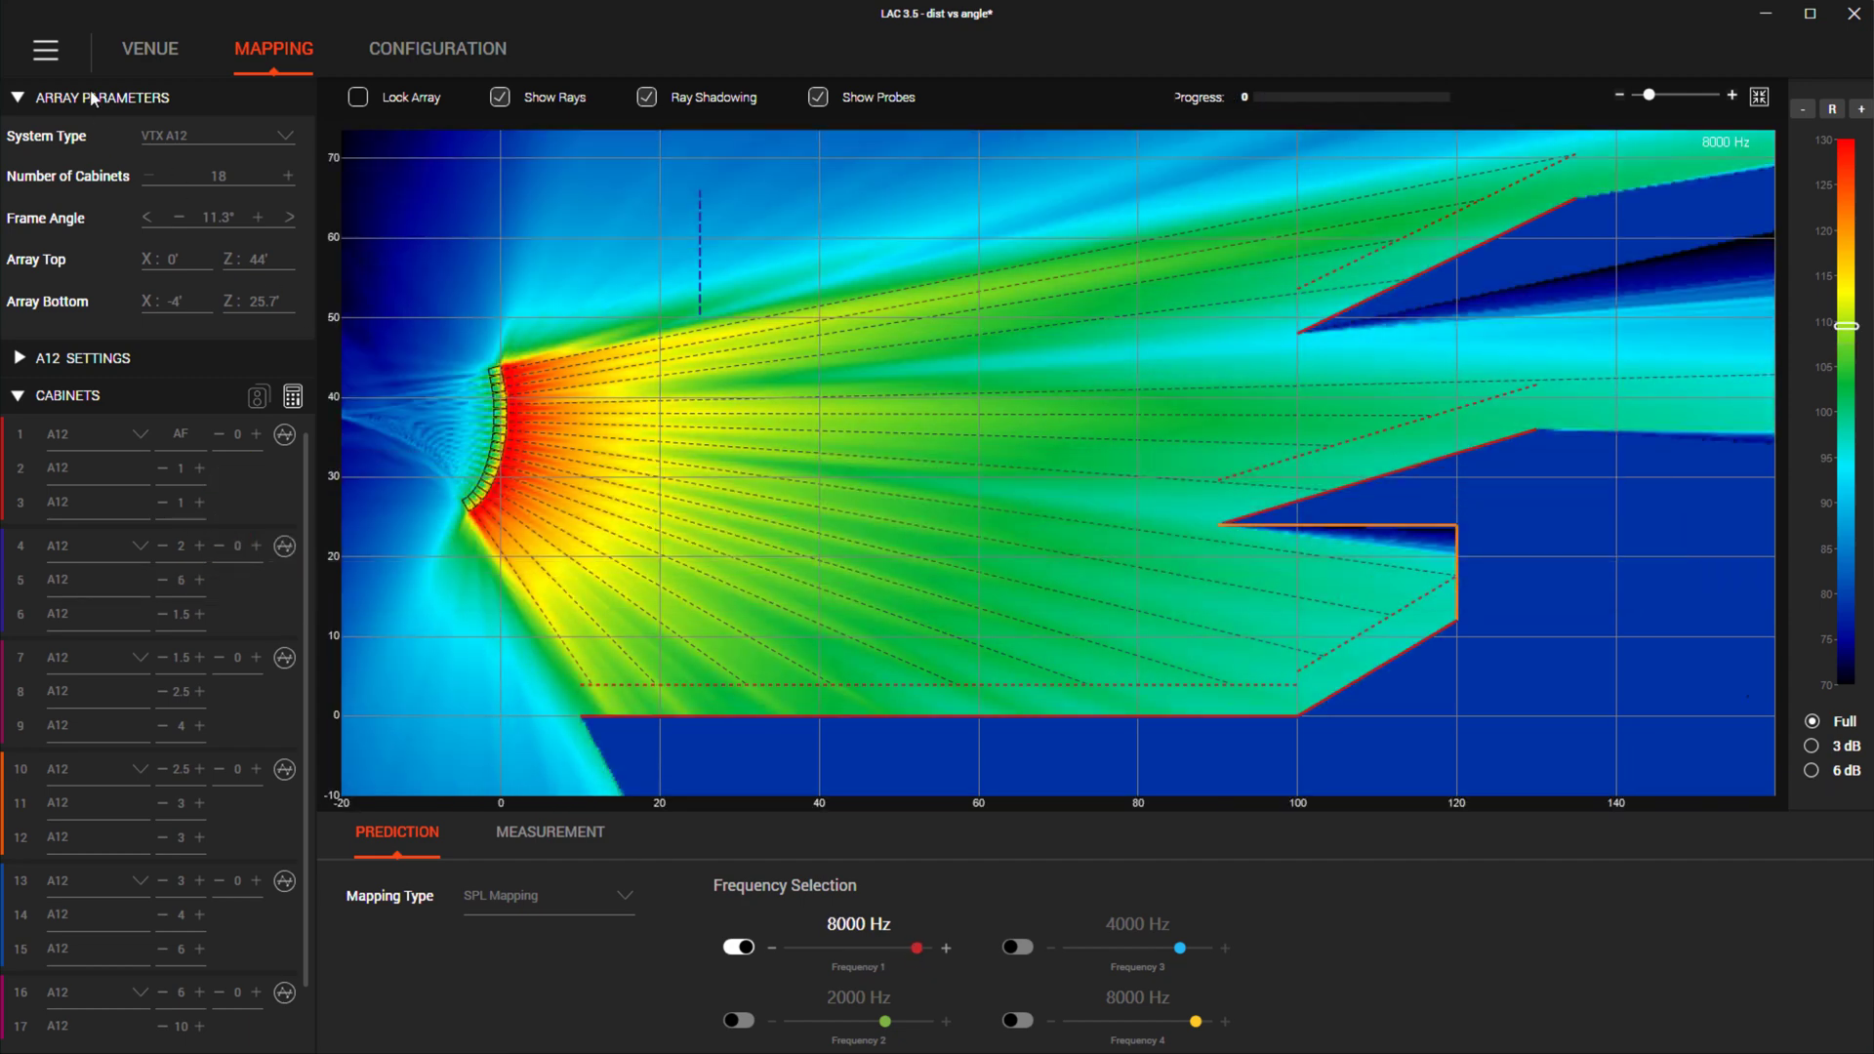
click(46, 49)
right_click(250, 409)
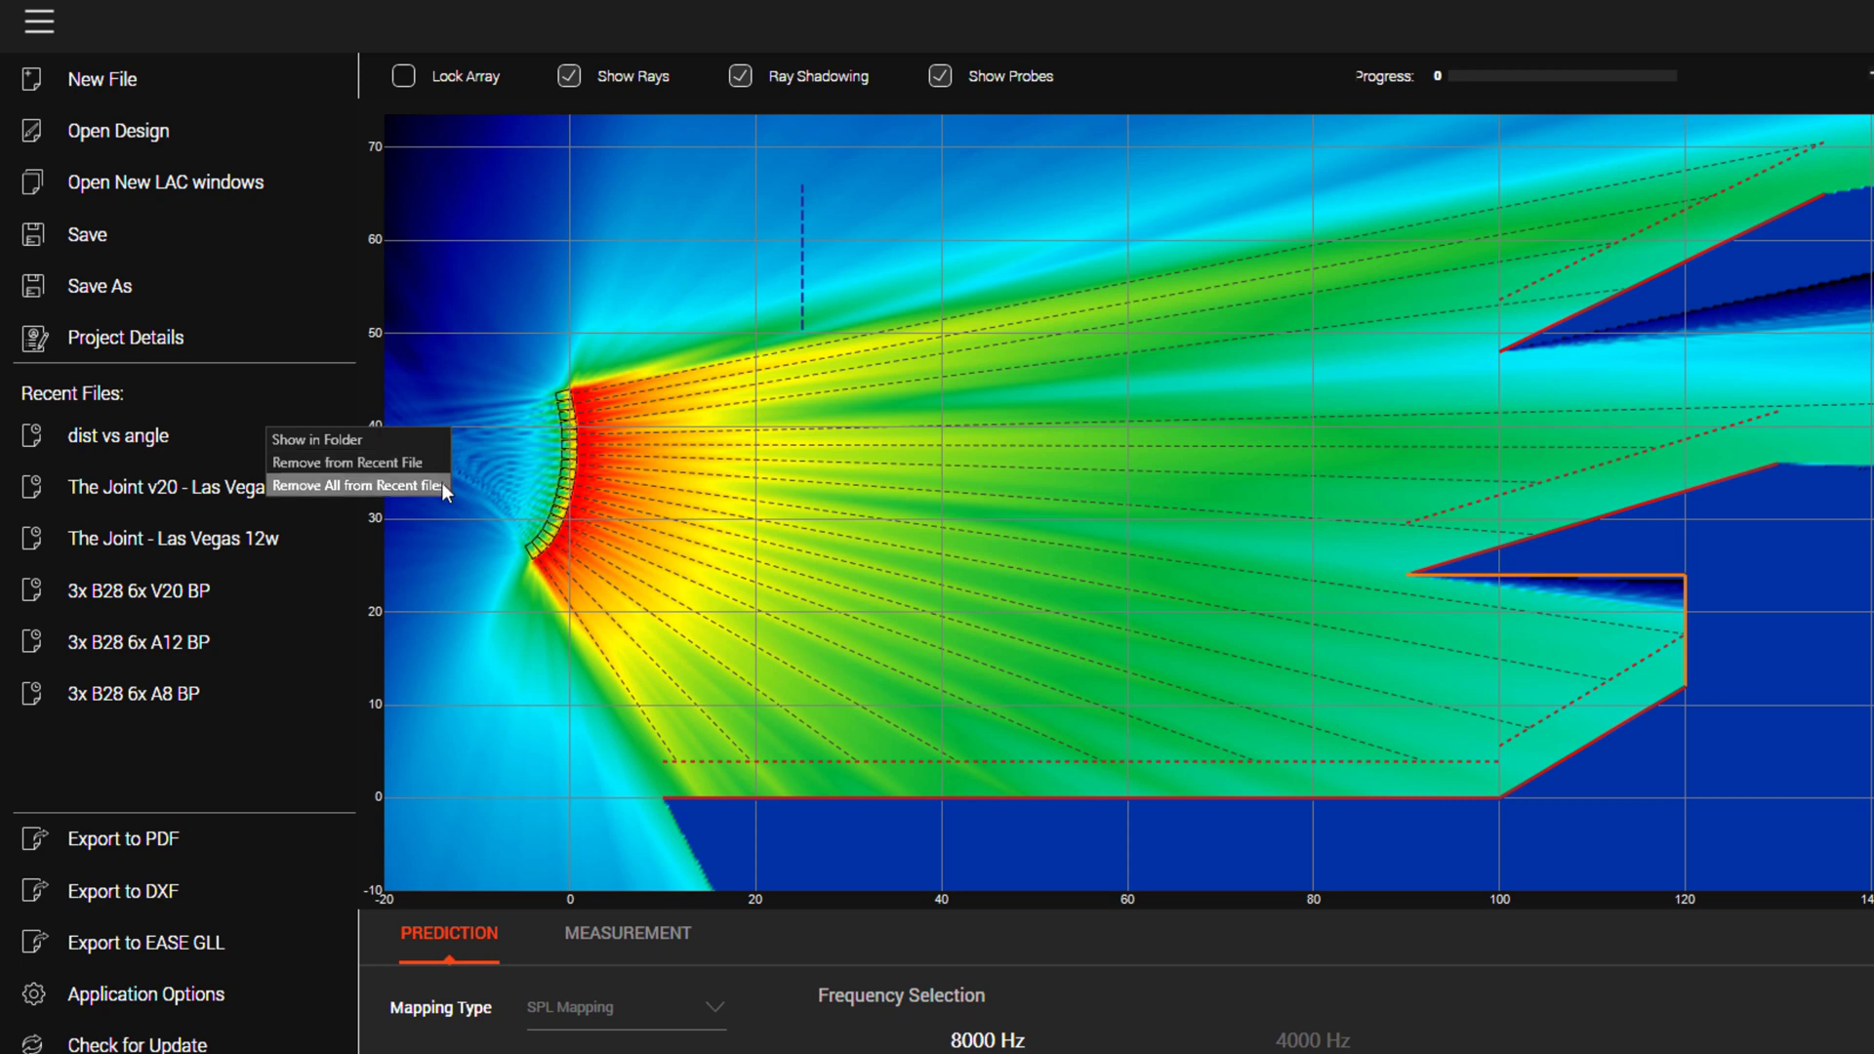
click(180, 337)
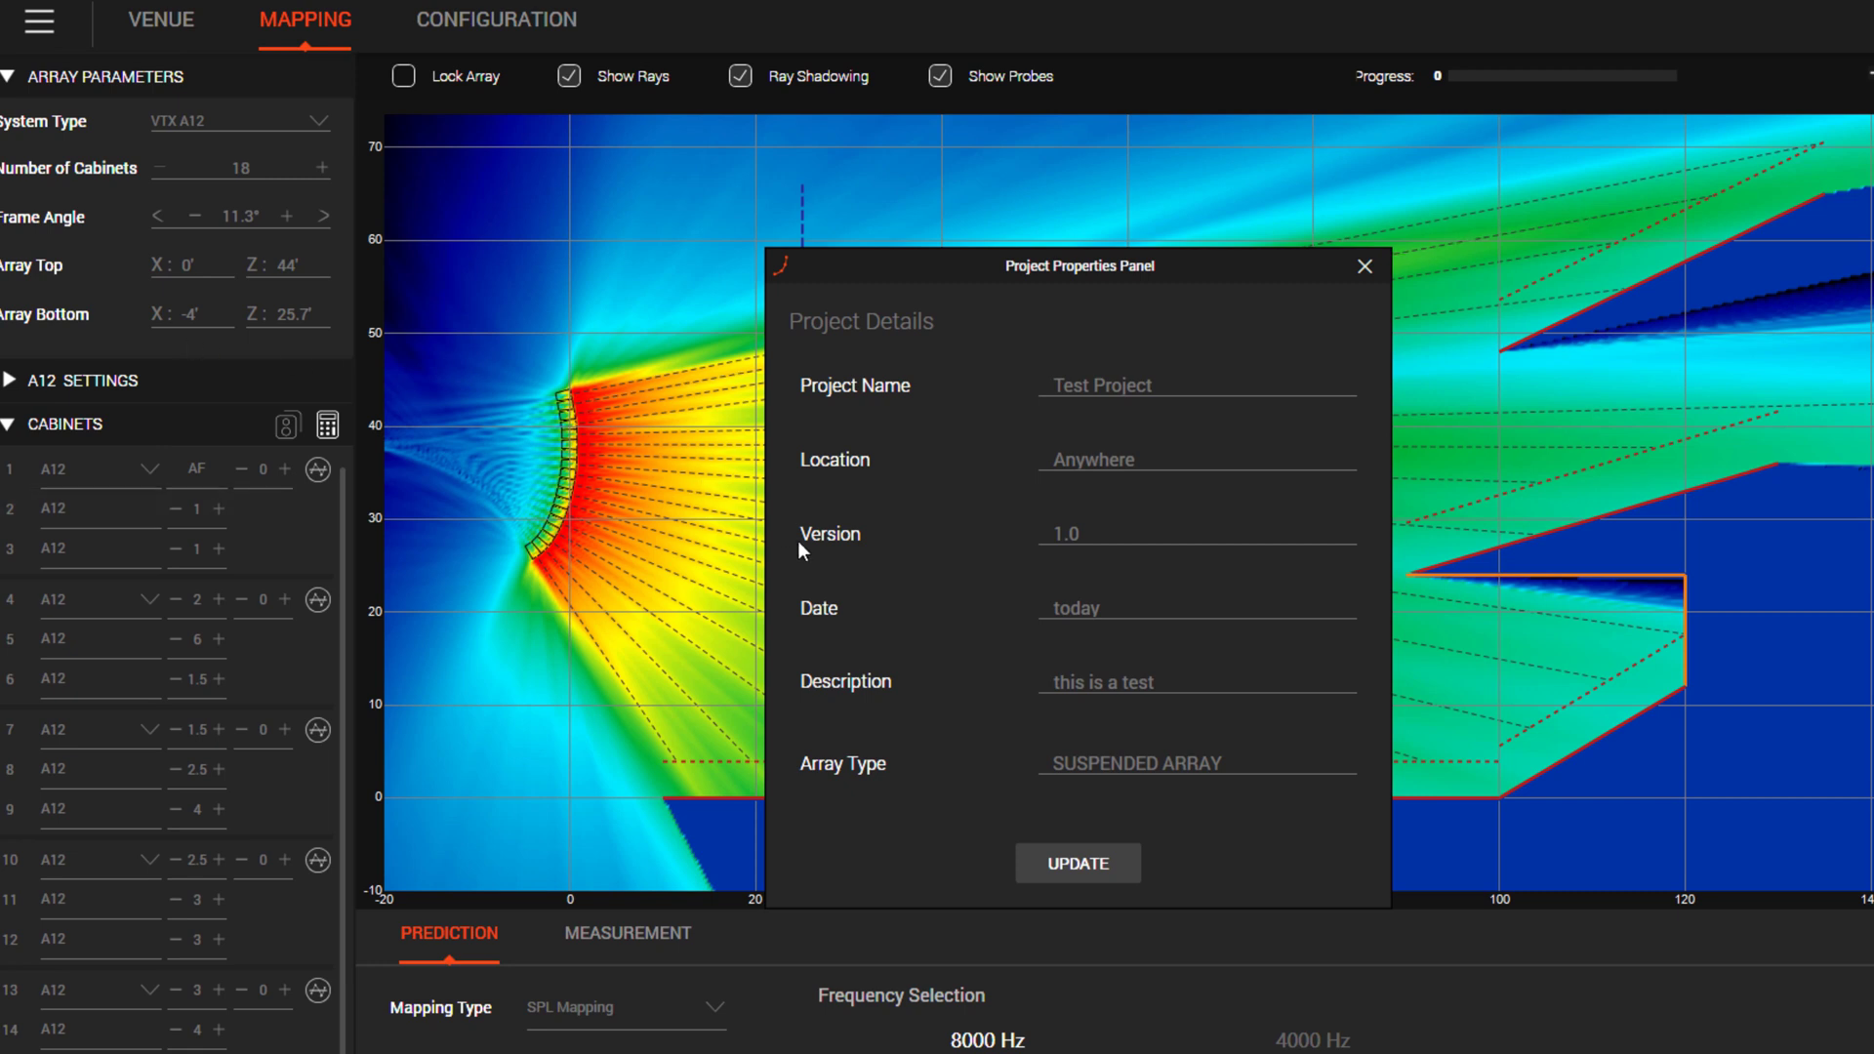
click(1056, 863)
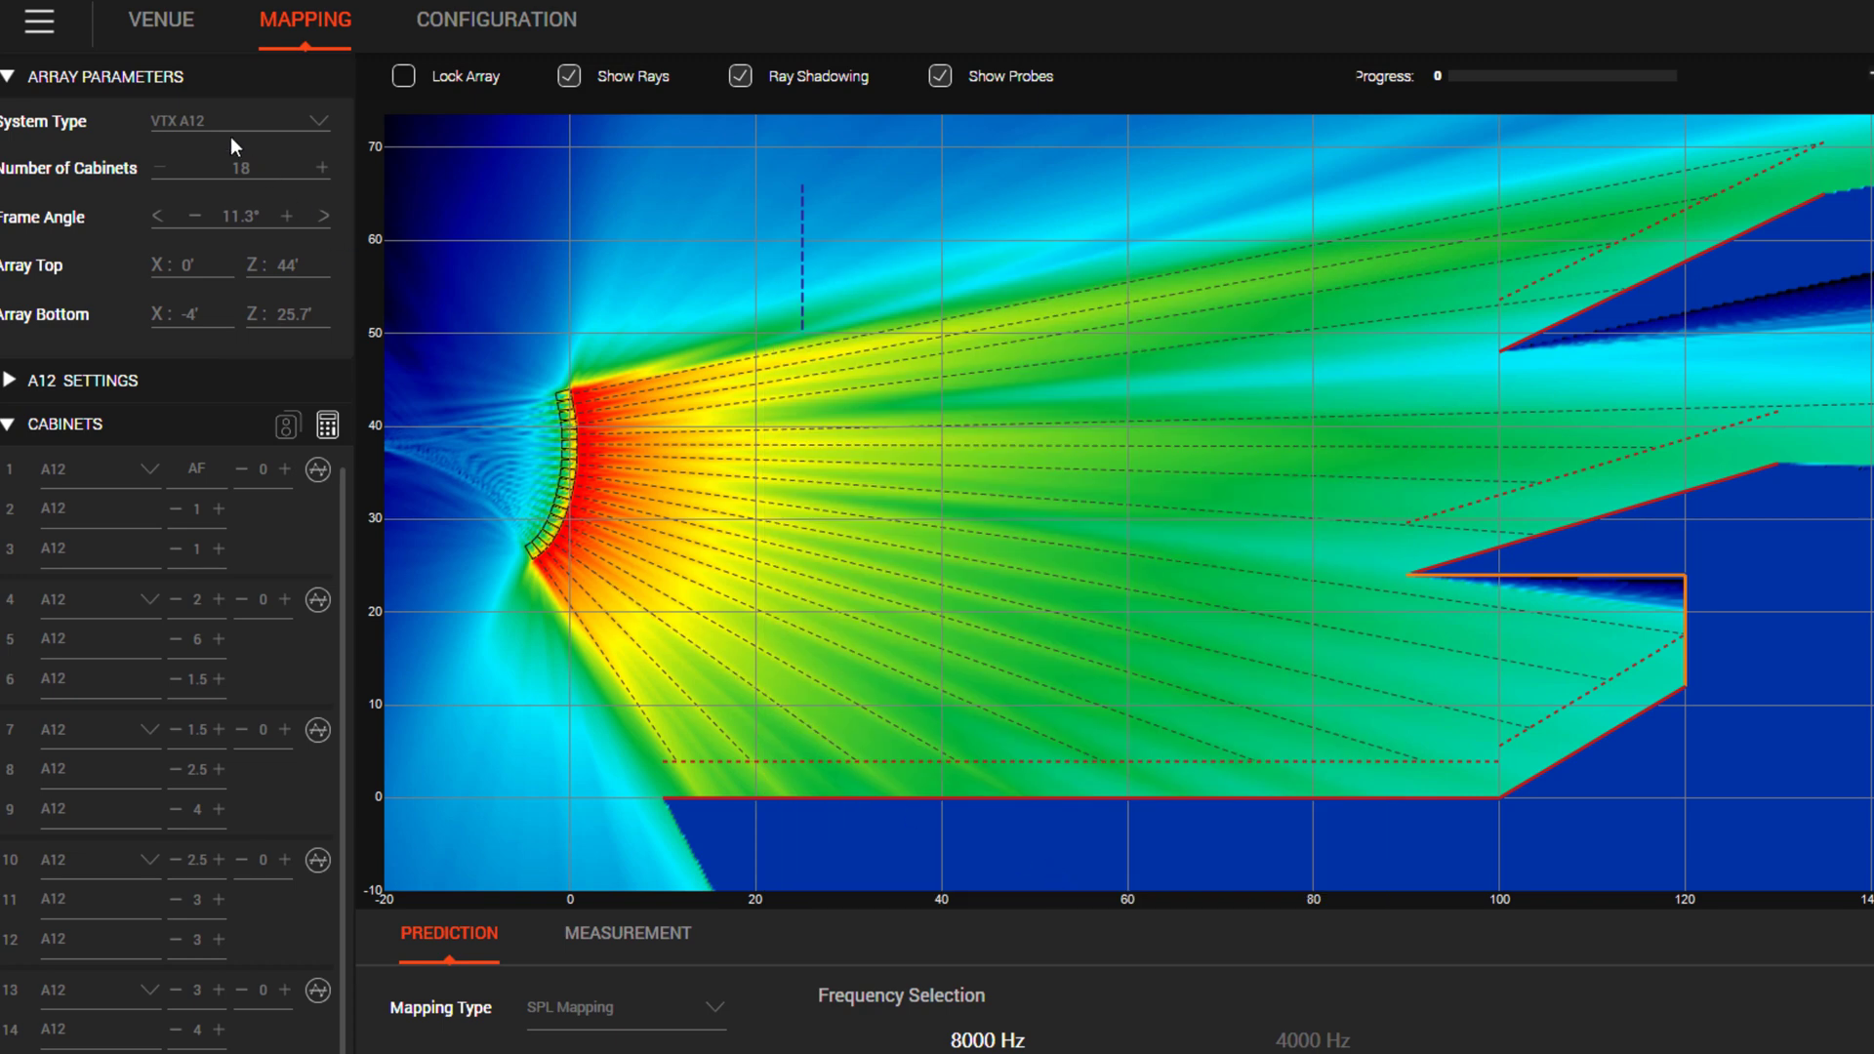
- In Application Options, set temperature to 50° and humidity to 40, and apply
click(44, 20)
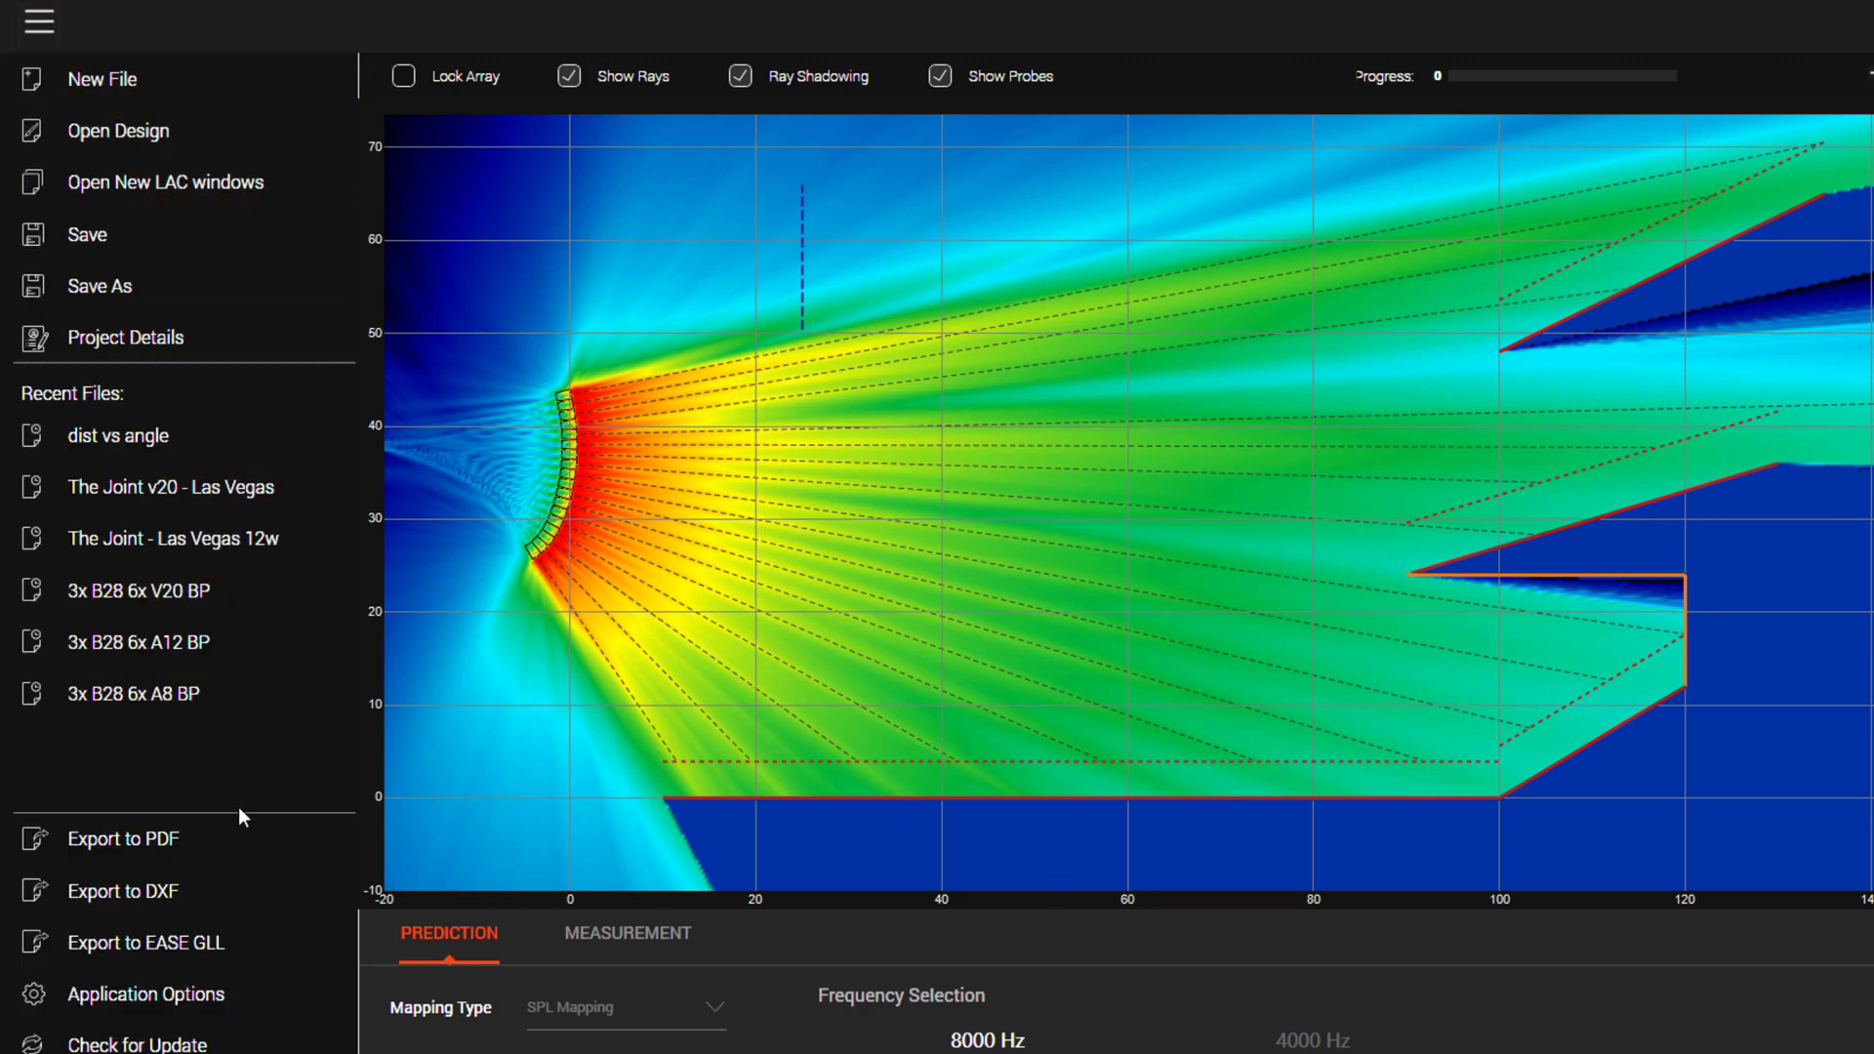
click(238, 993)
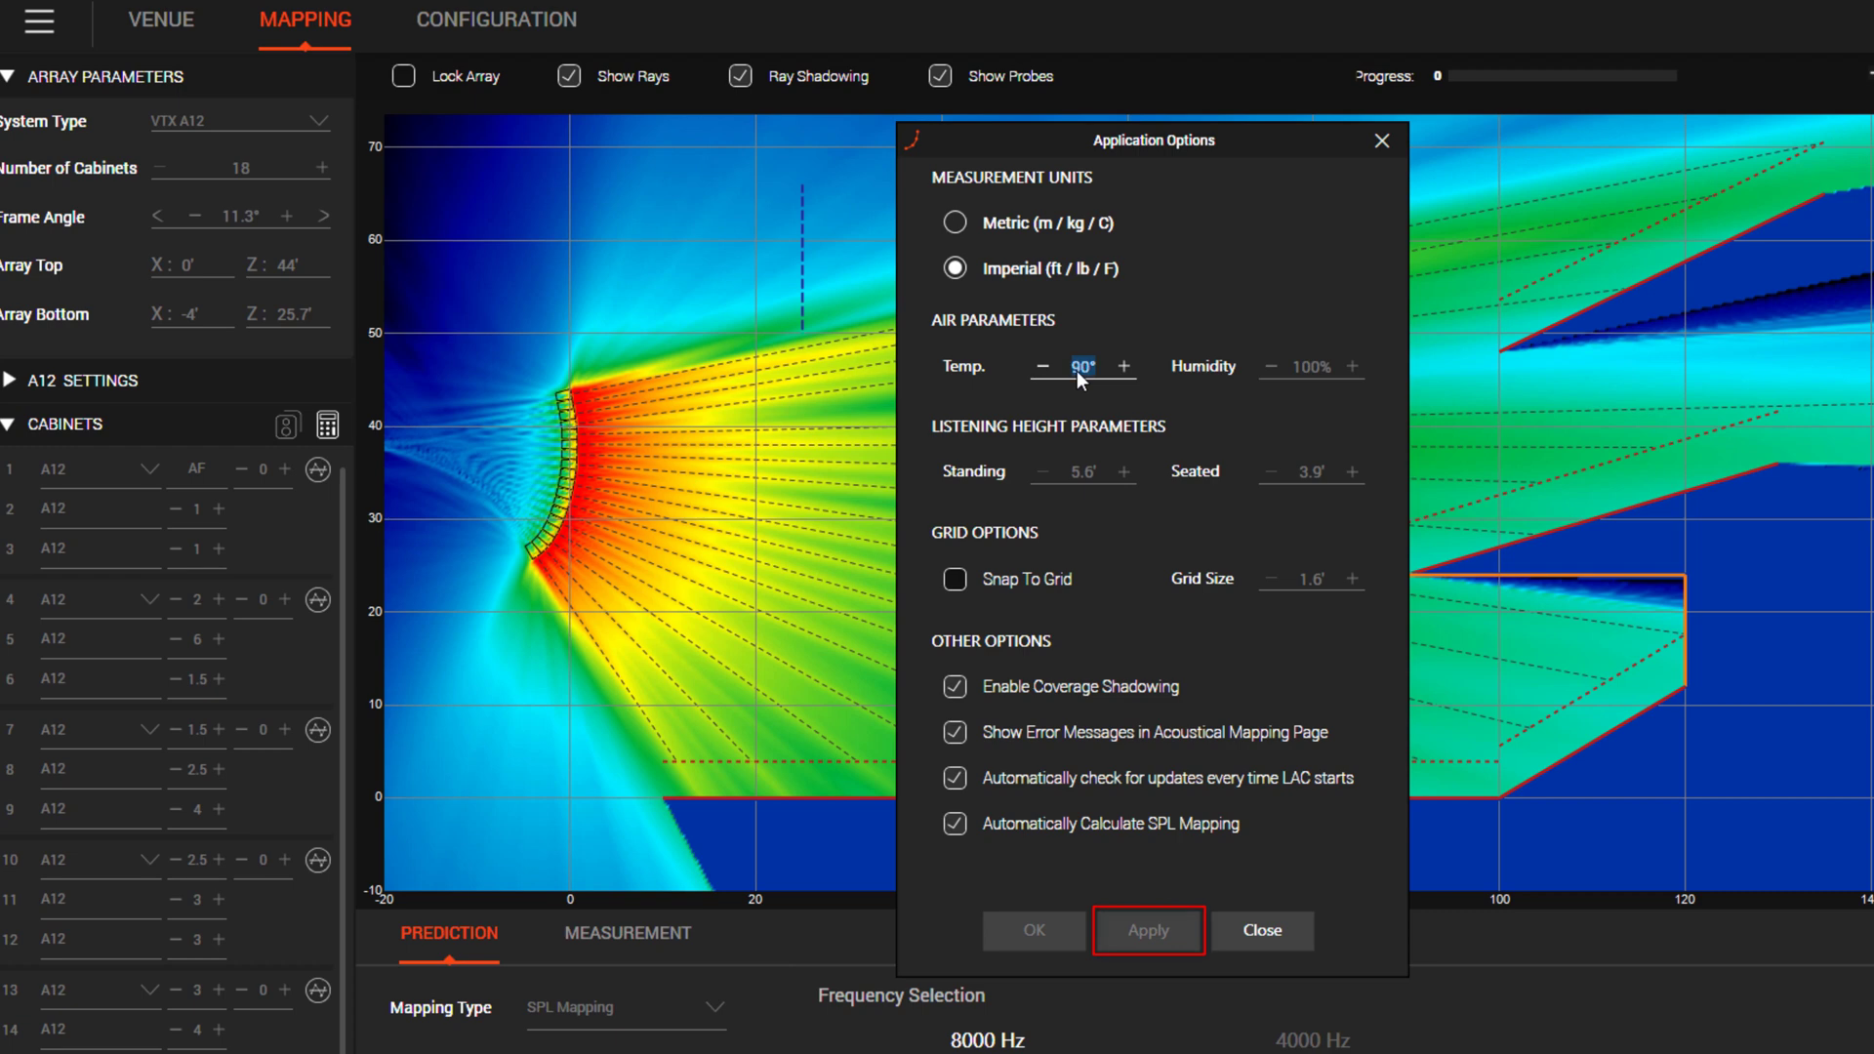
text(50)
key(Tab)
text(40)
key(Tab)
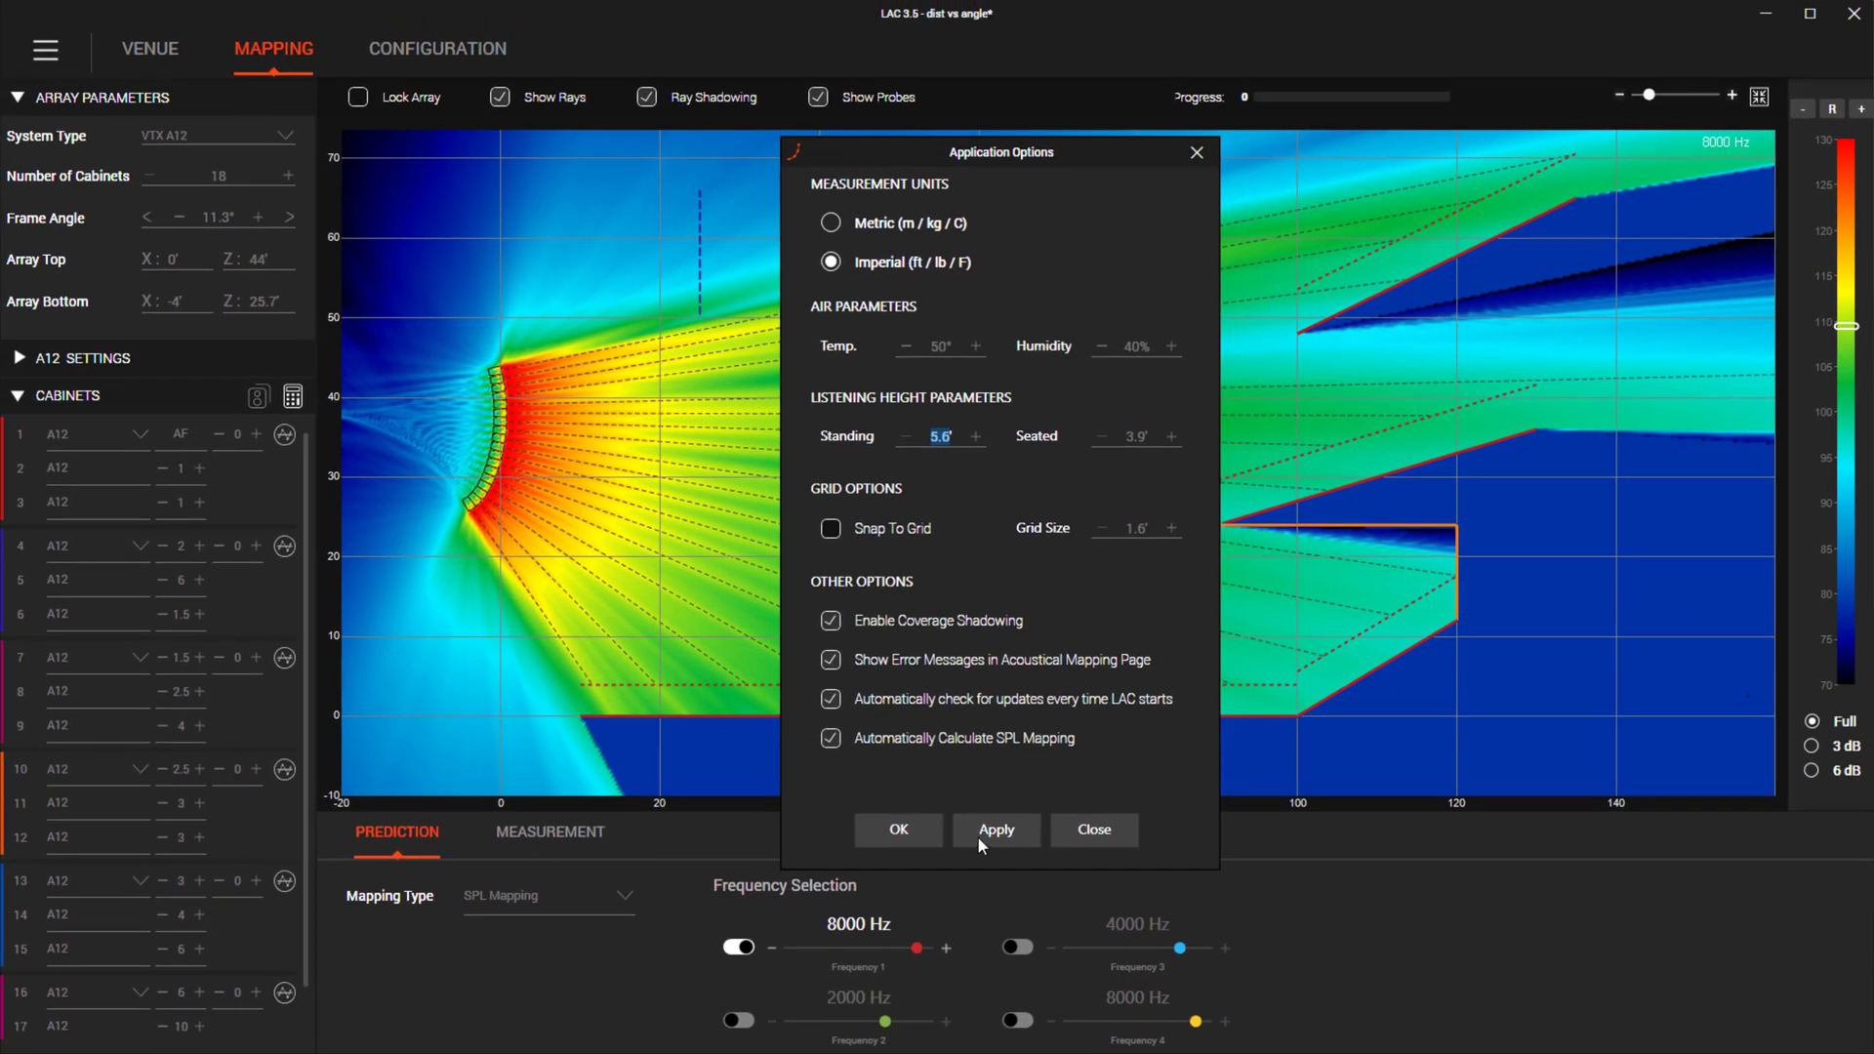
click(981, 845)
- Set temperature 60° and humidity 100, apply, then disable automatic SPL calculation and close options
drag(1084, 162, 625, 151)
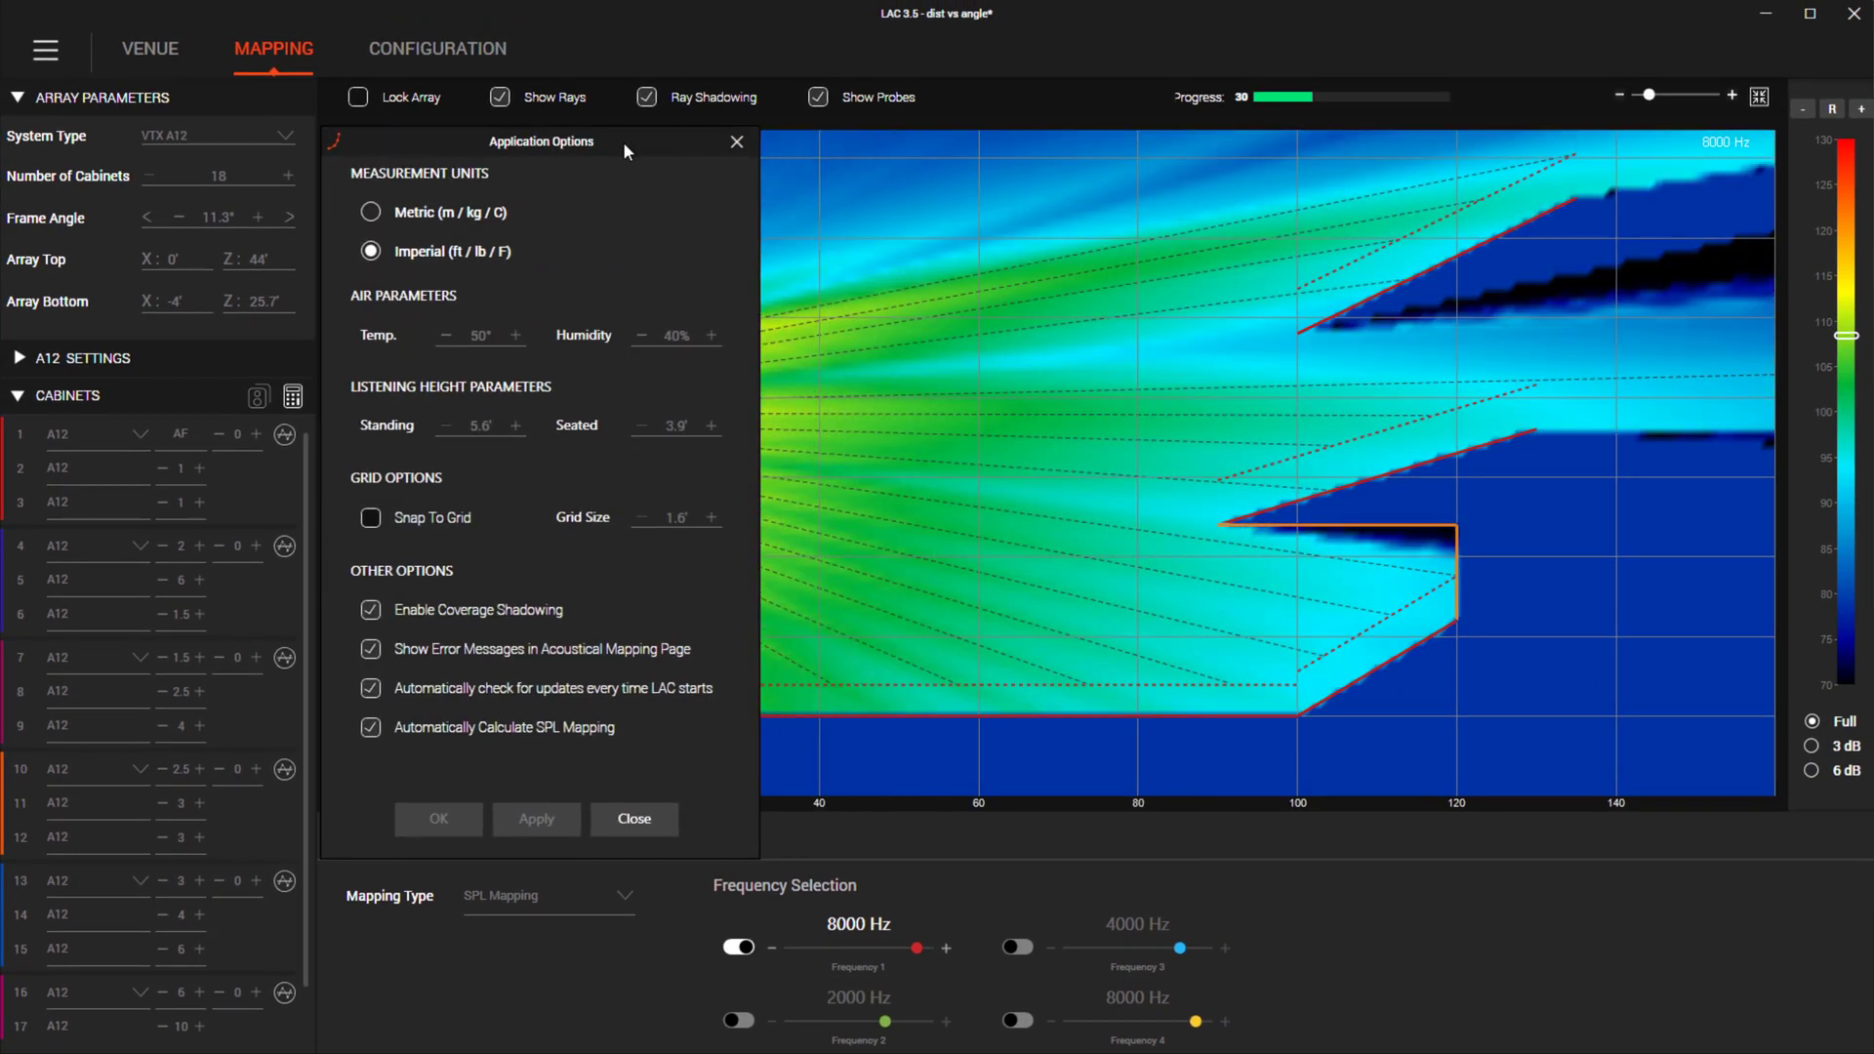
click(480, 336)
text(60)
key(Tab)
text(100)
click(502, 830)
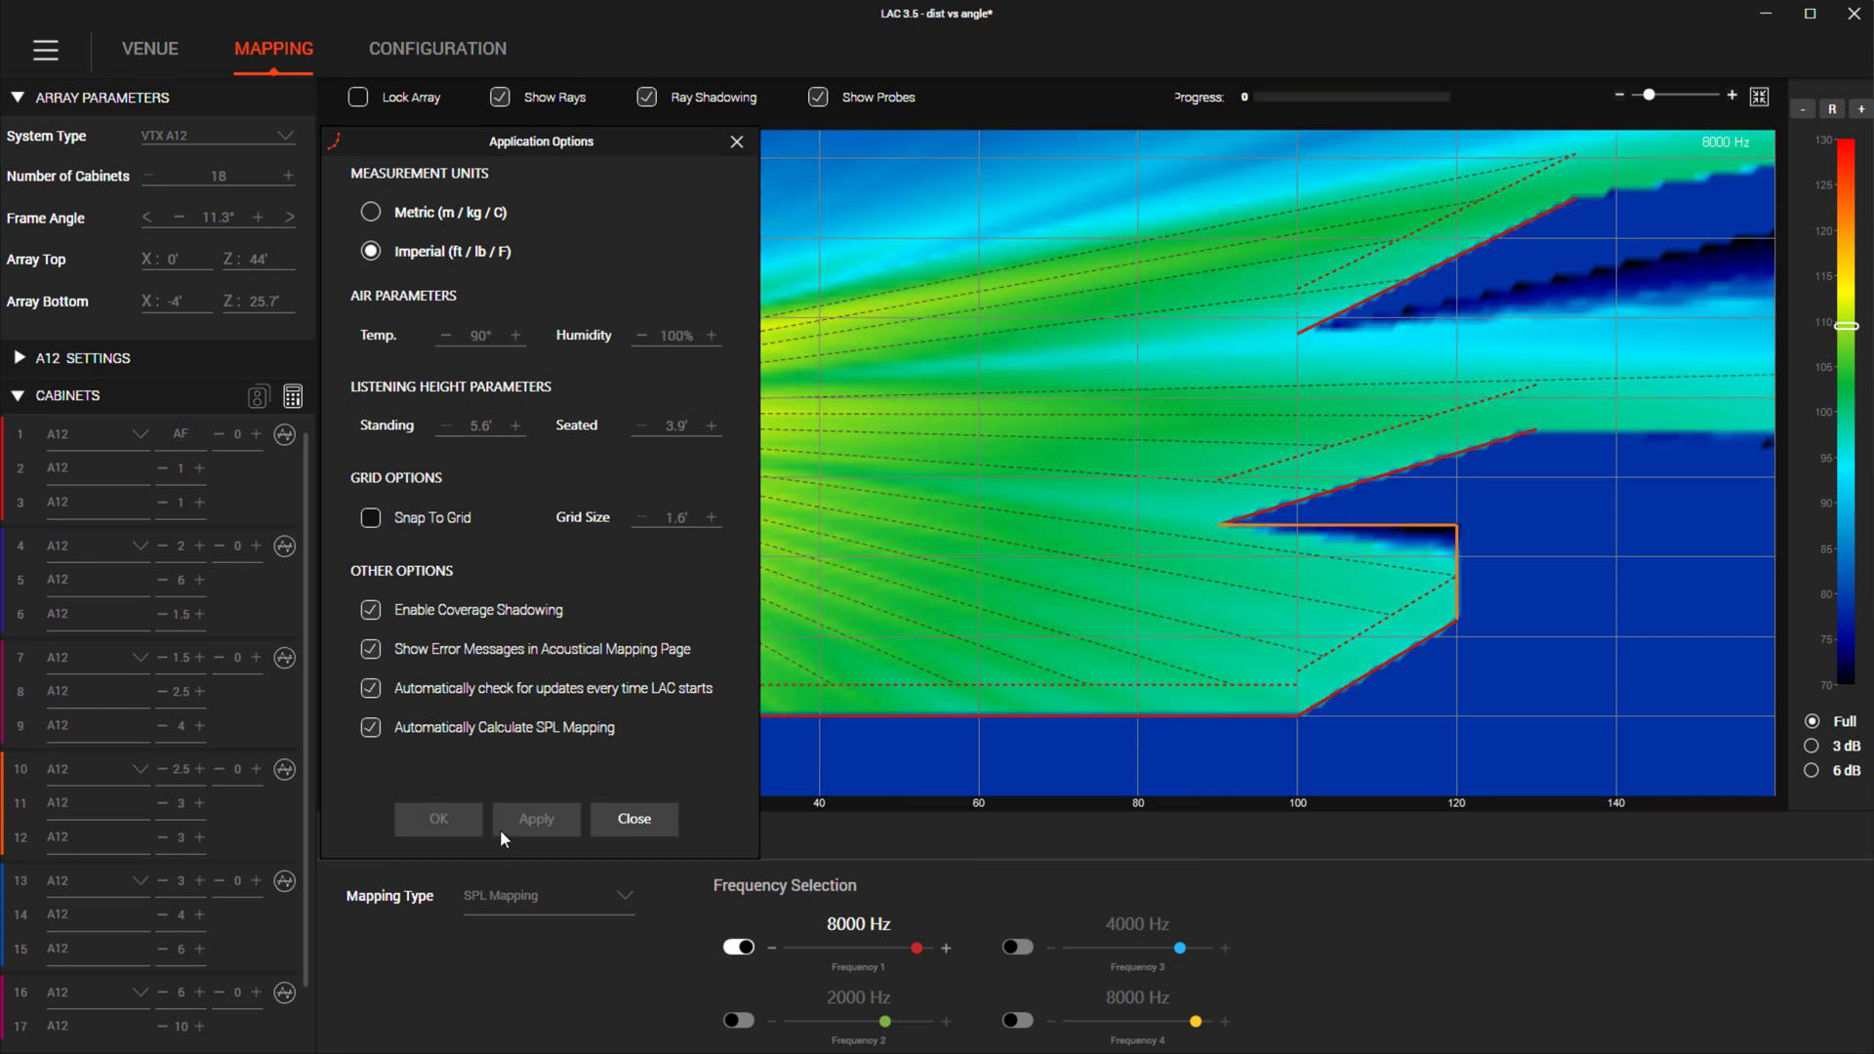
click(376, 739)
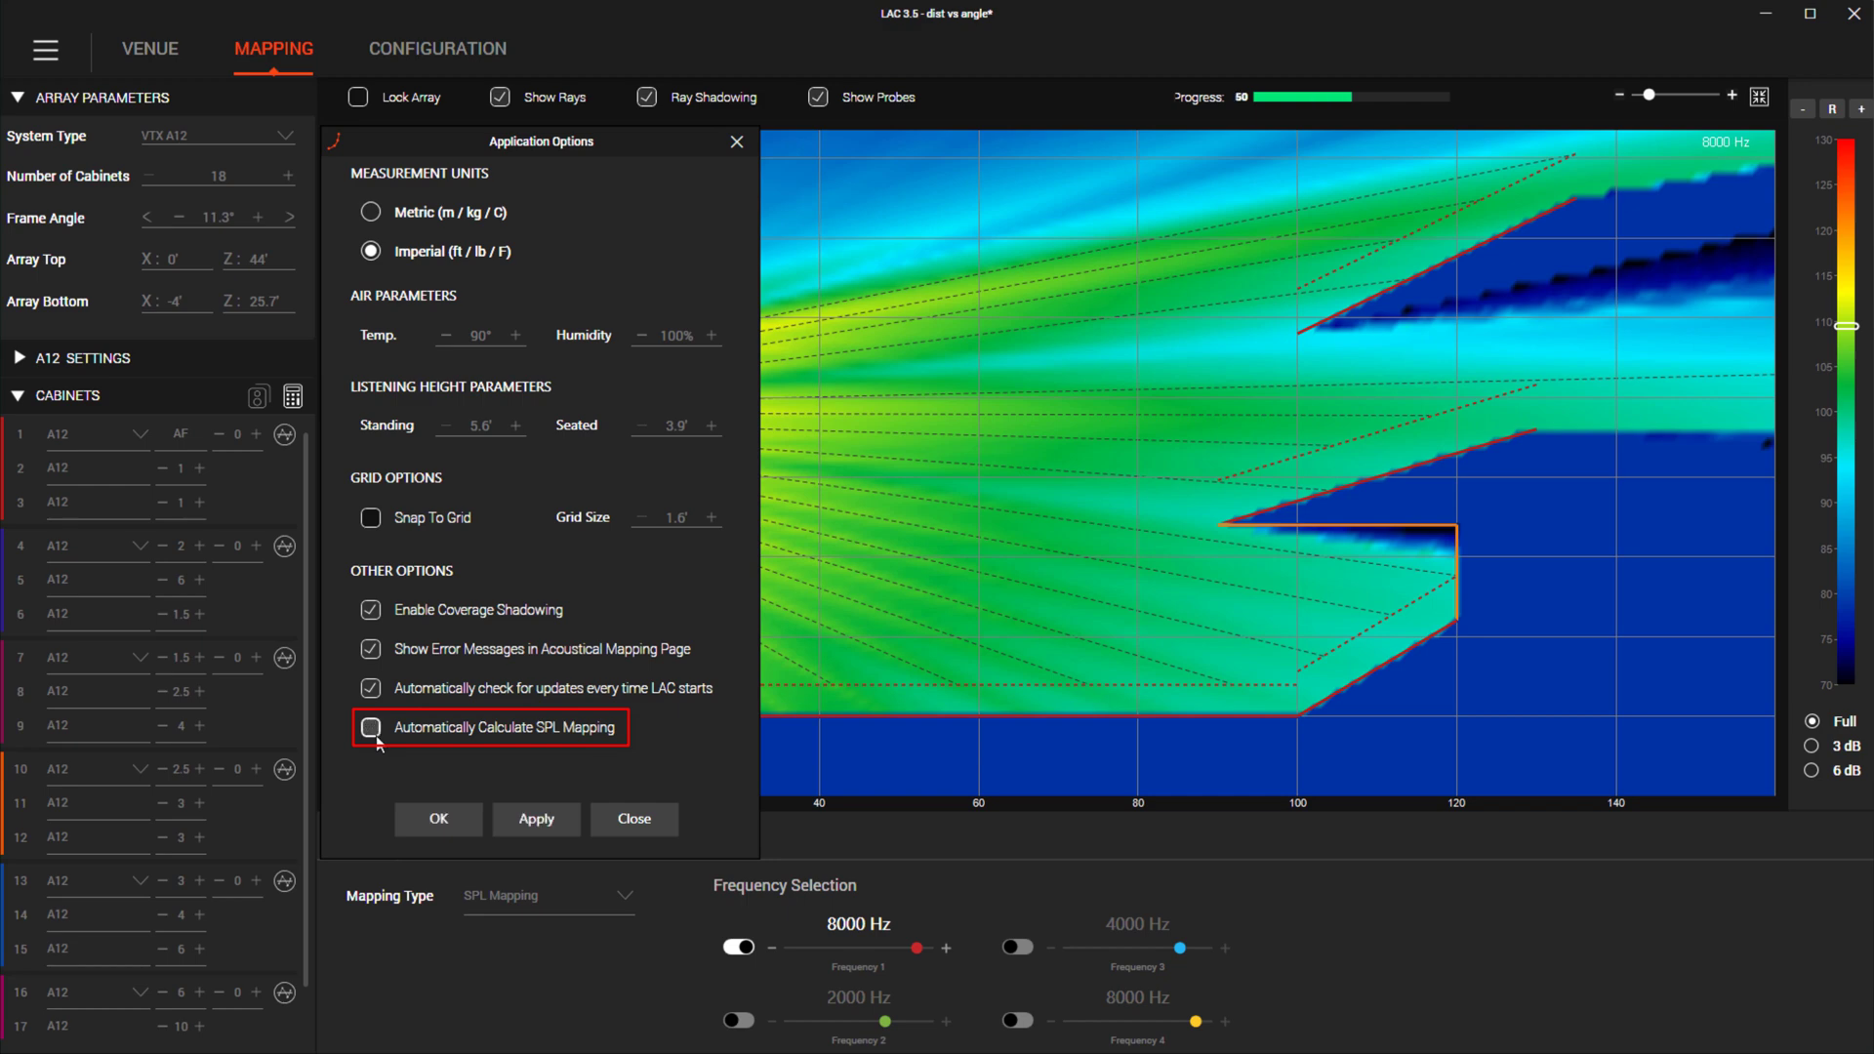
click(436, 823)
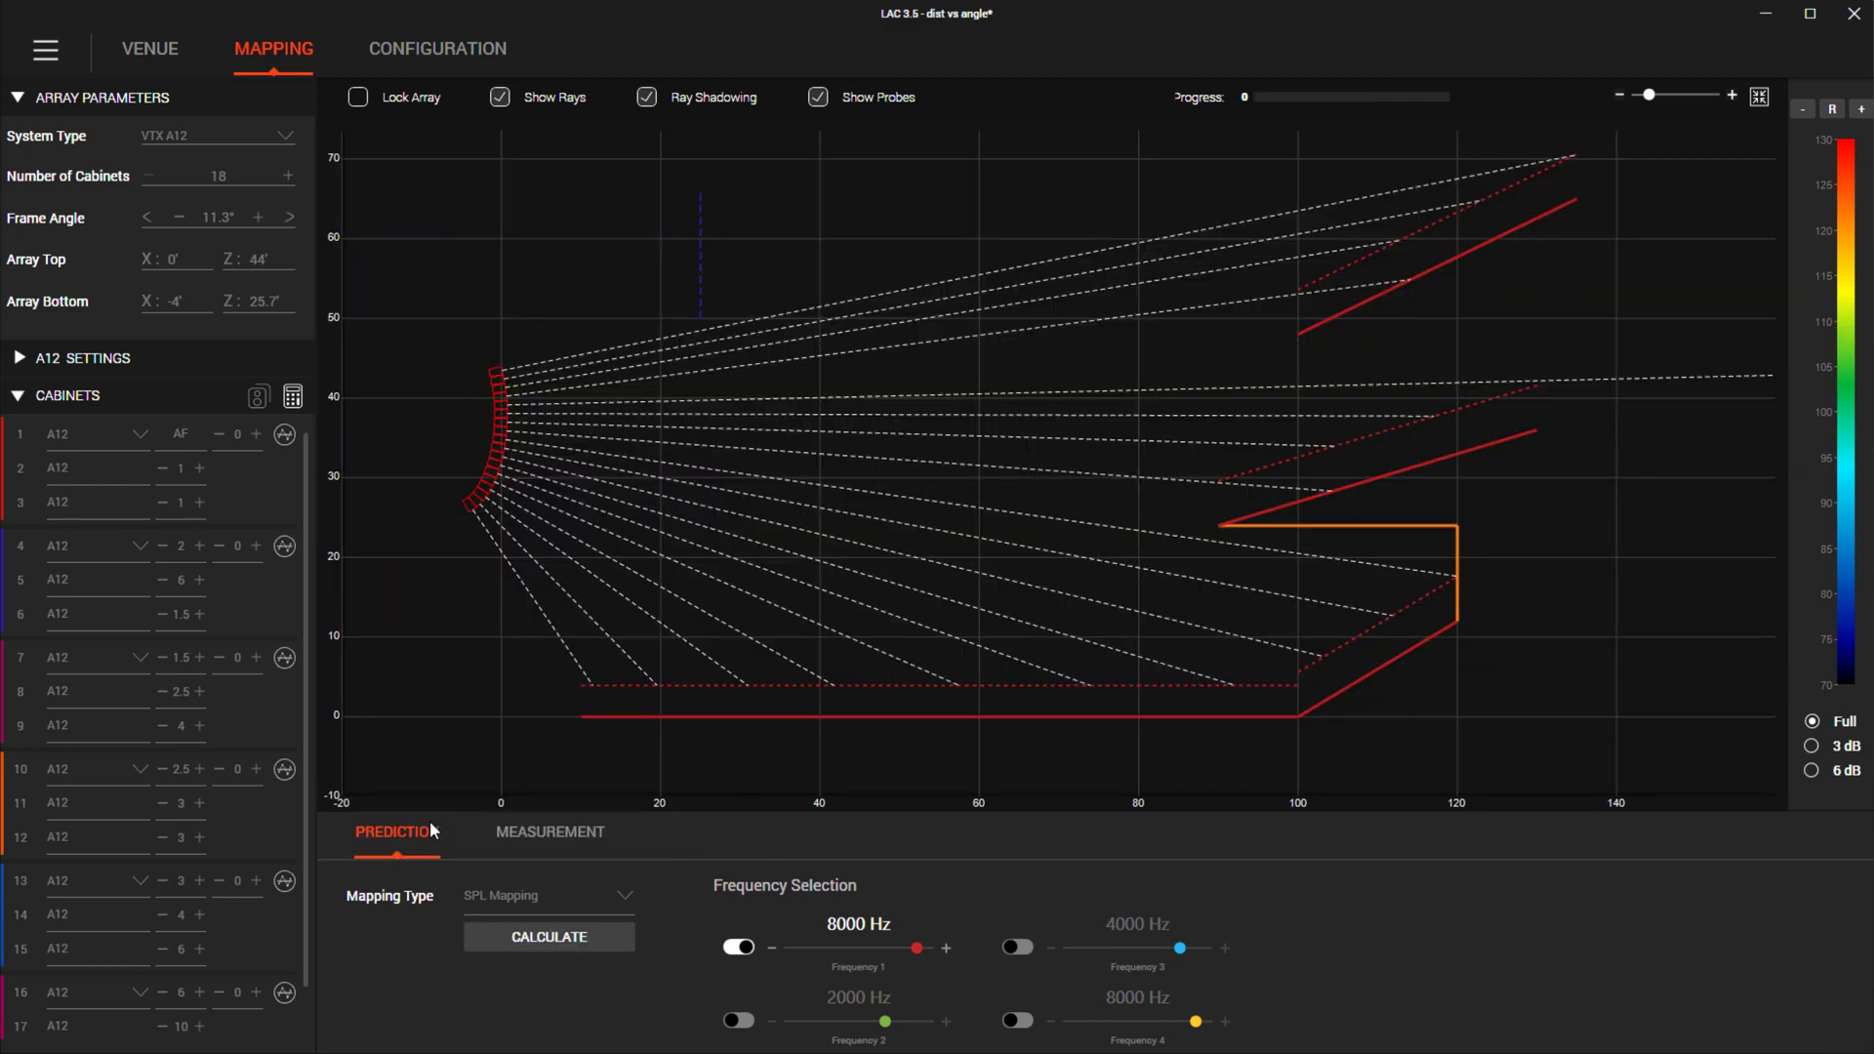
- Enable Automatically Calculate SPL Mapping in Application Options and confirm with OK
click(520, 937)
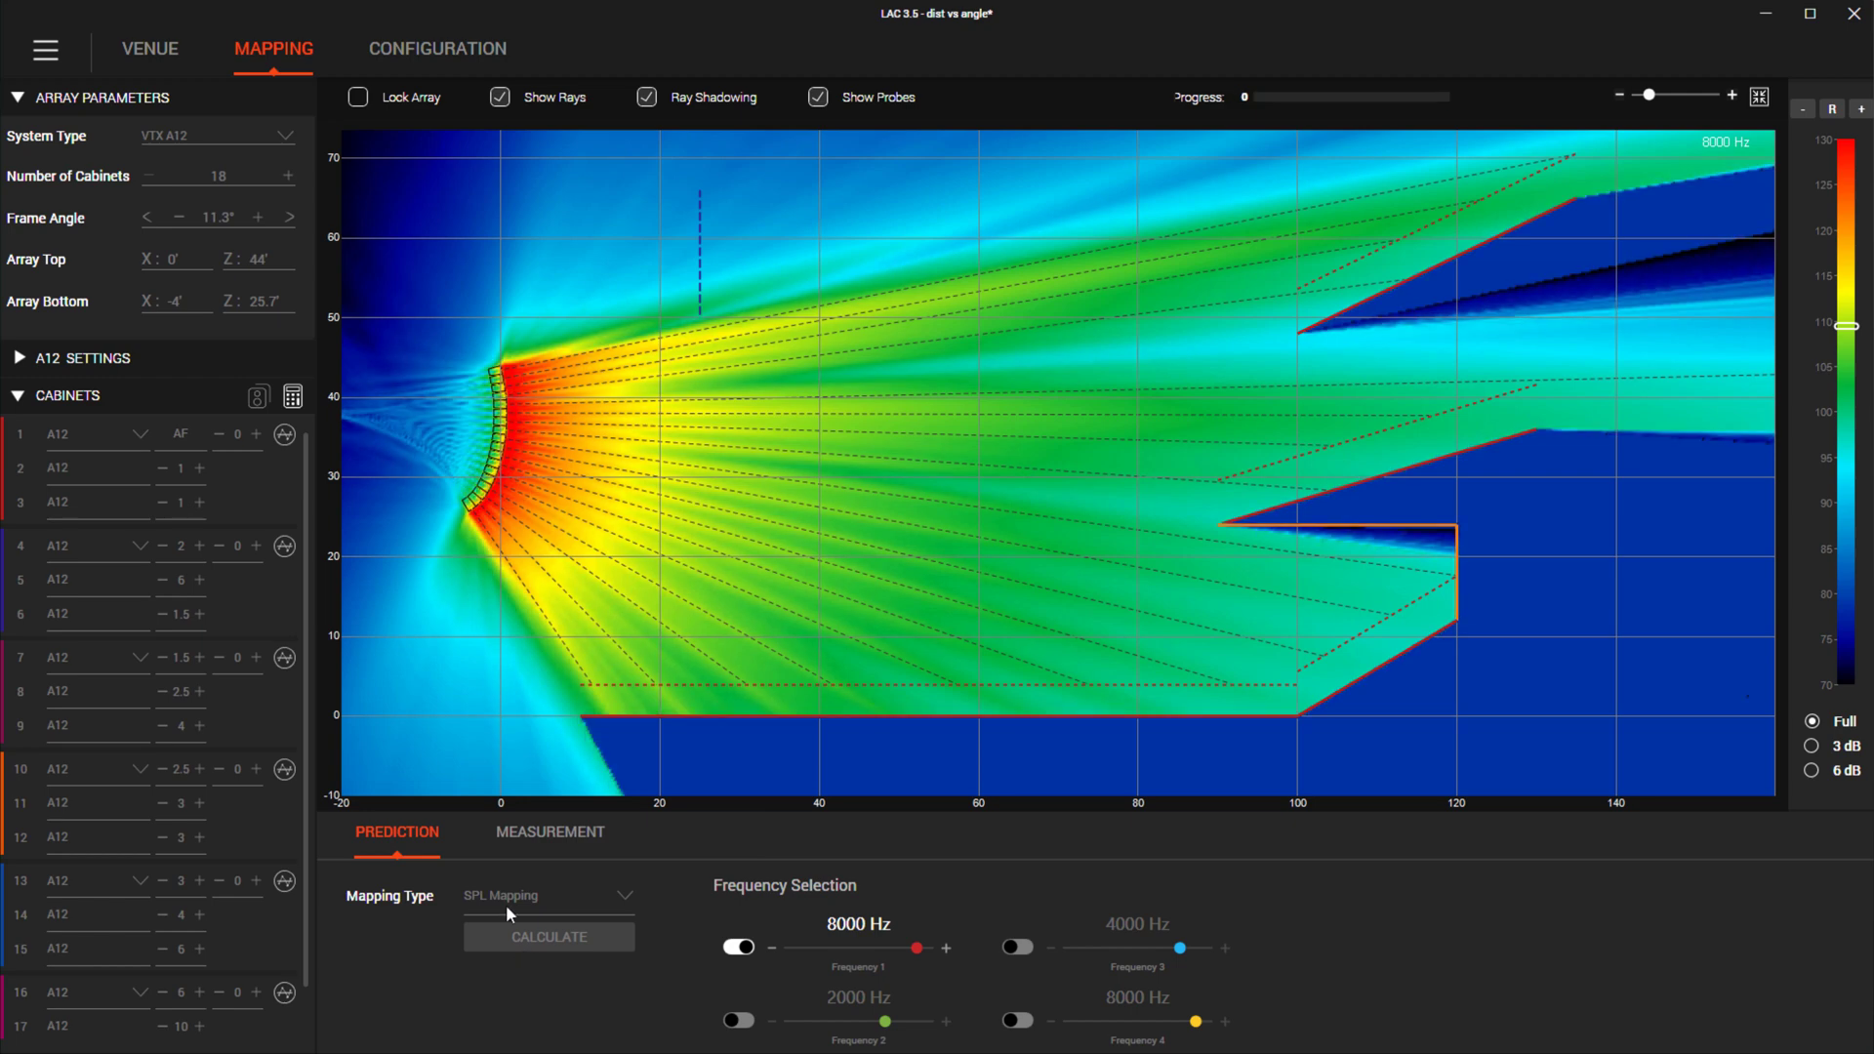
click(46, 50)
click(100, 884)
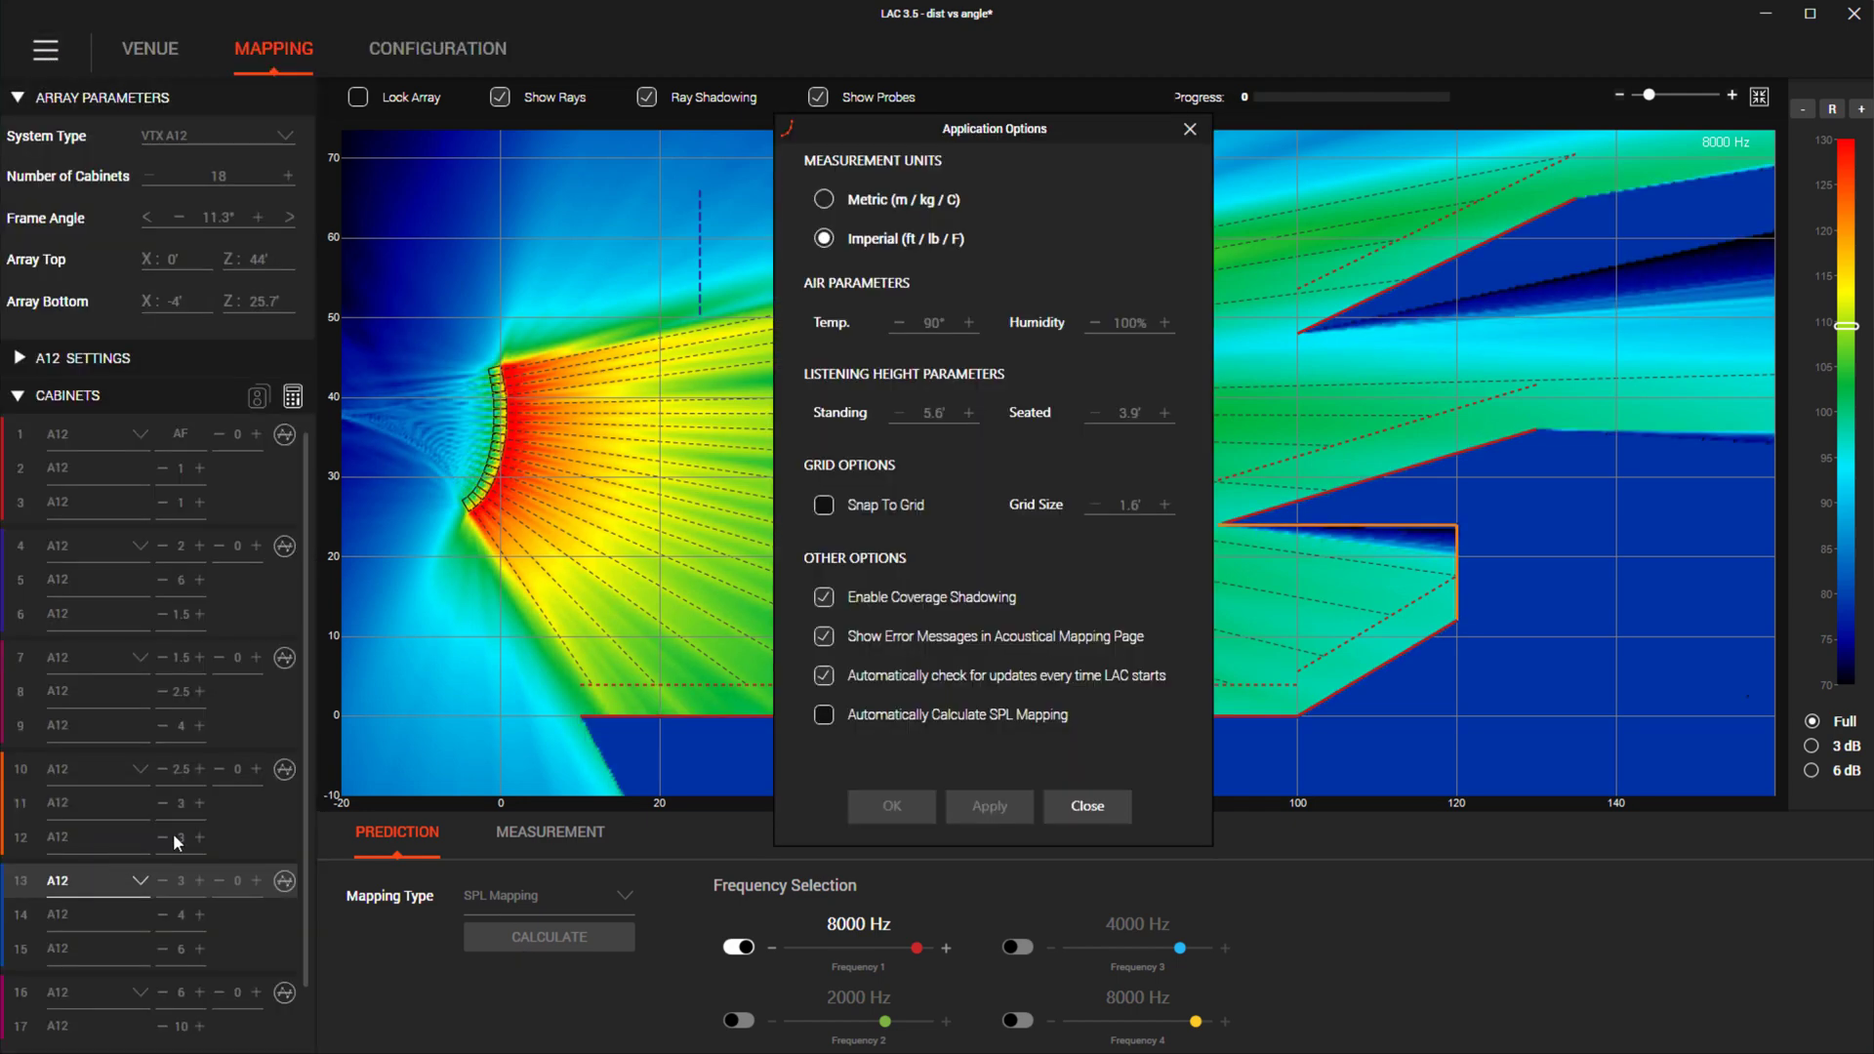
click(824, 714)
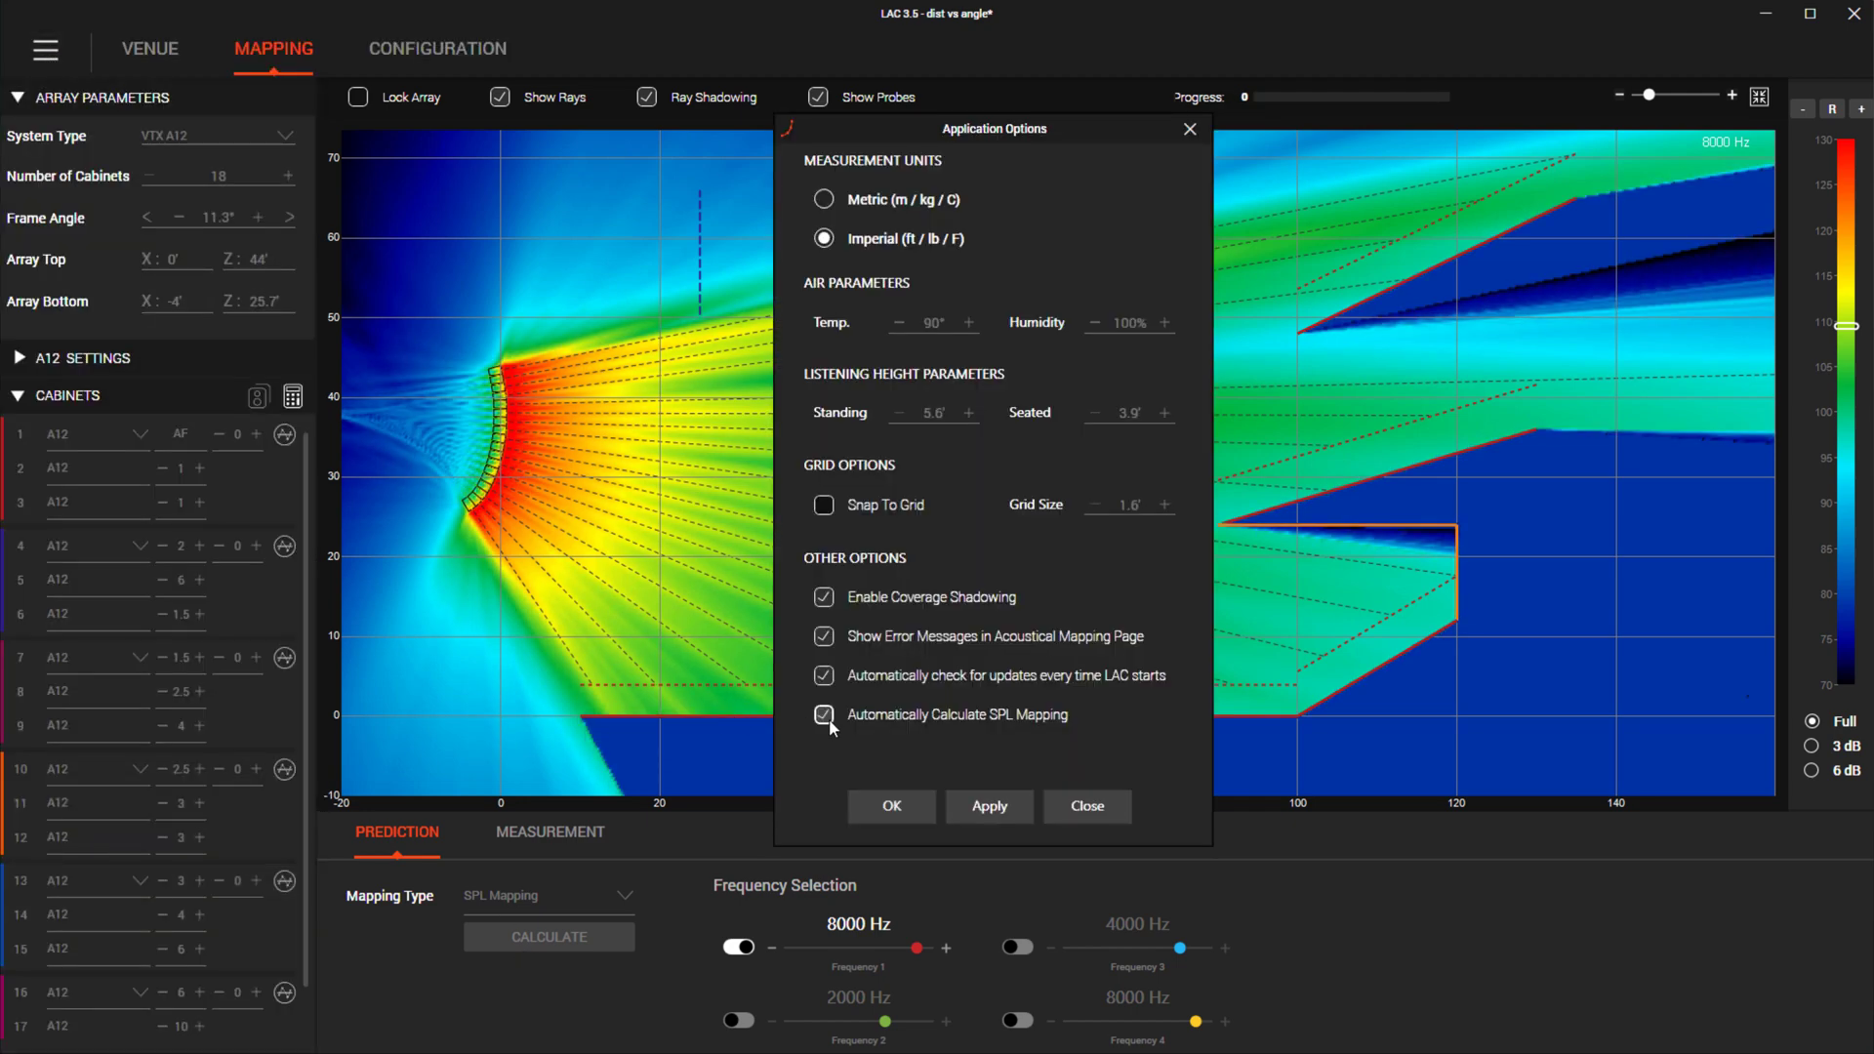
click(884, 807)
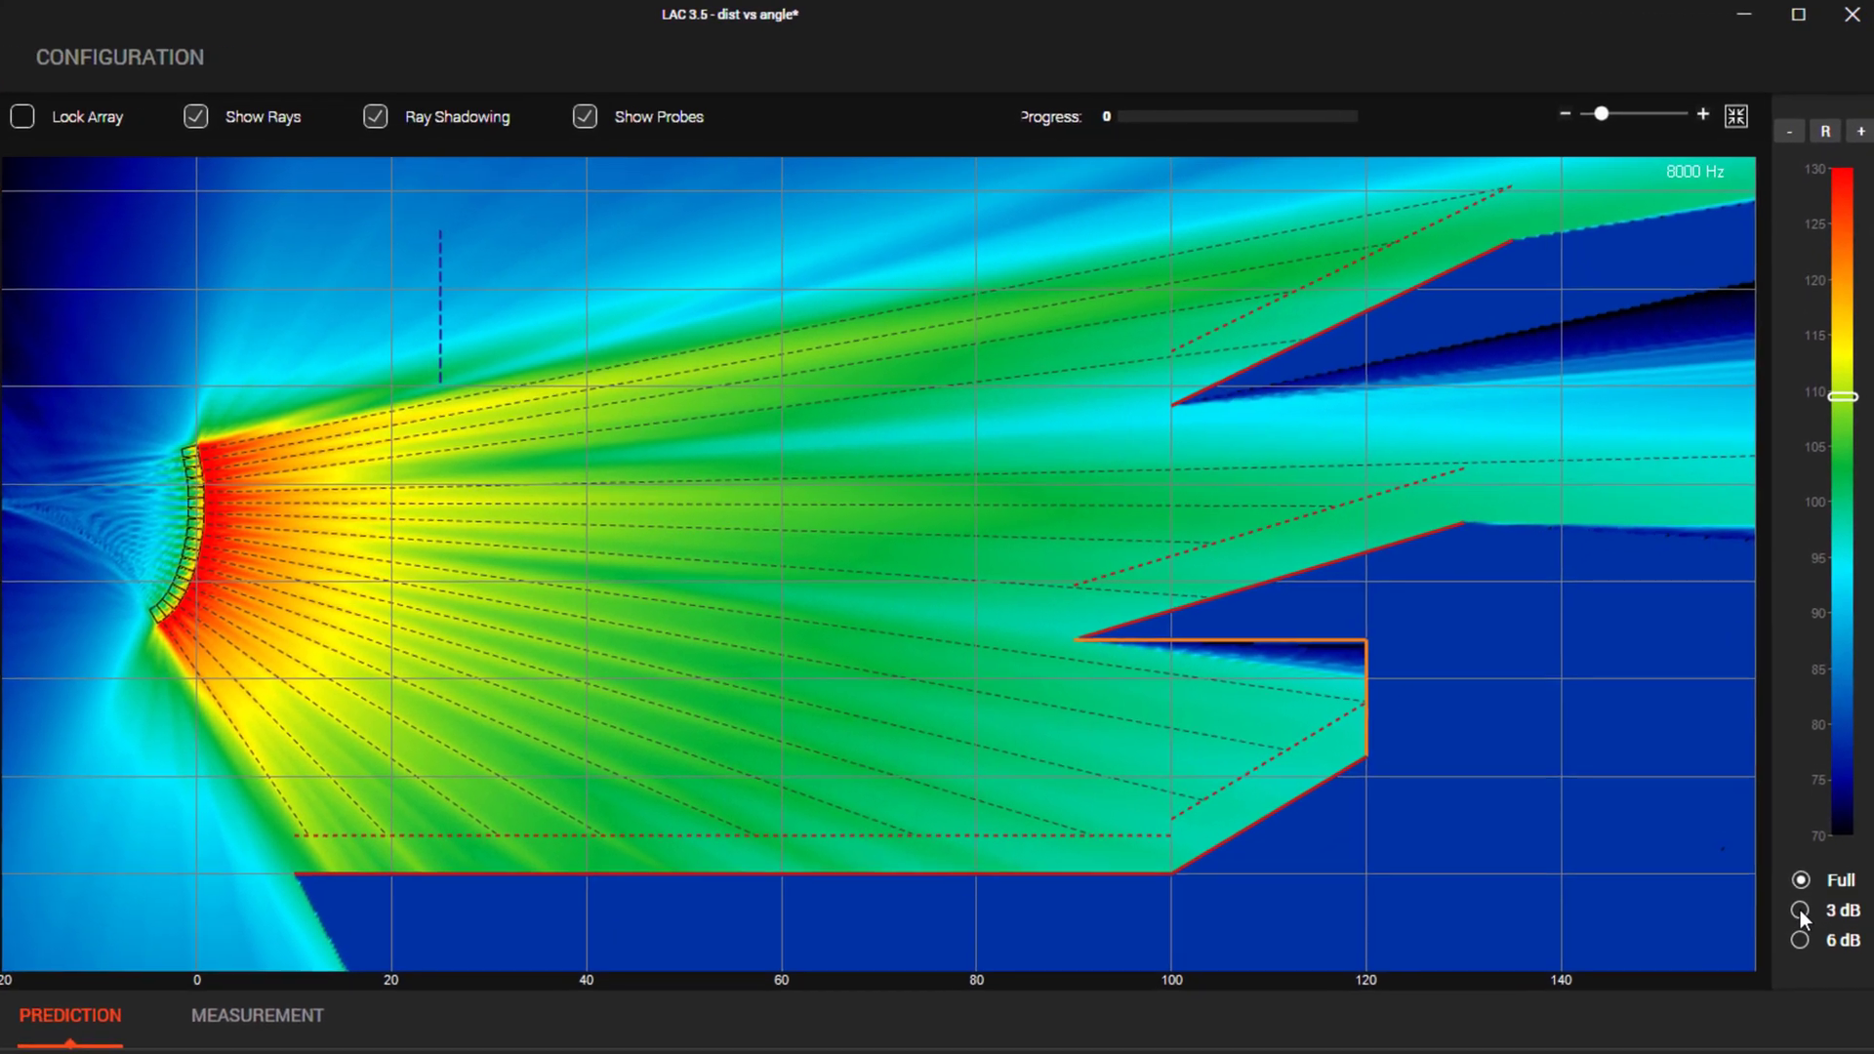
click(1807, 800)
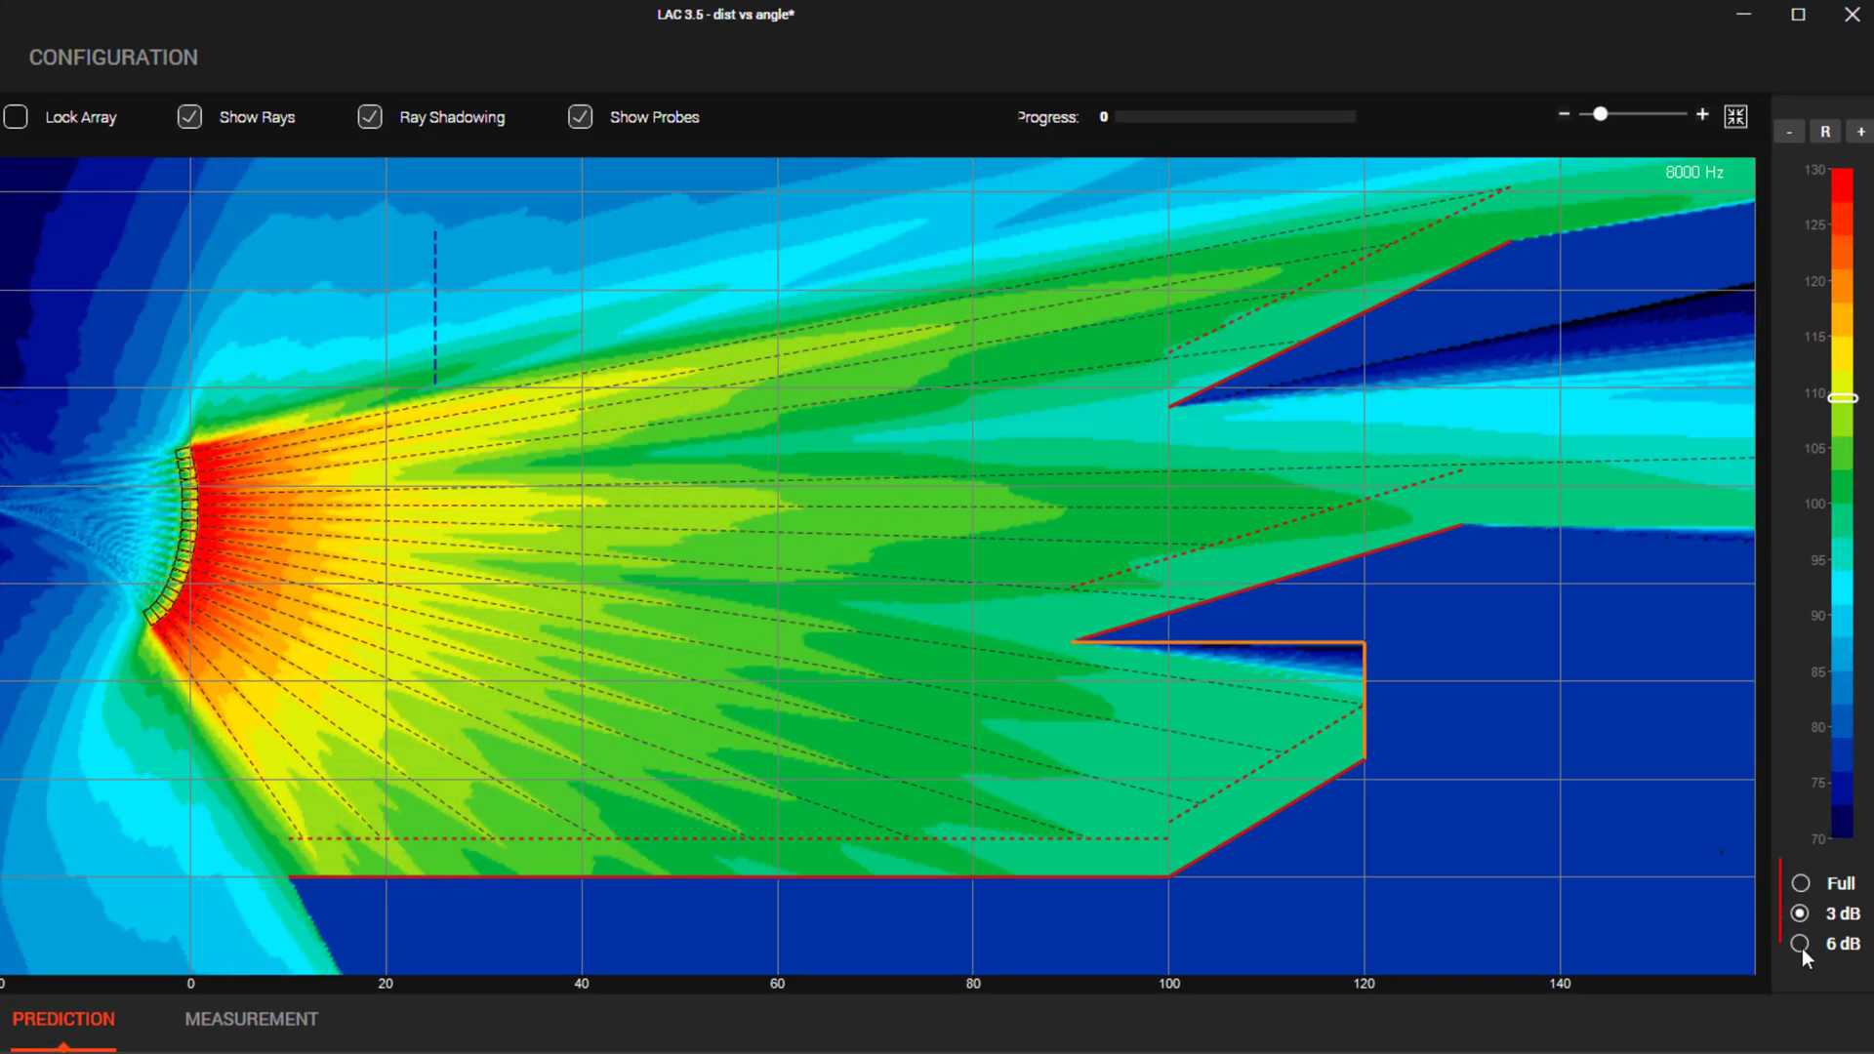
click(1802, 945)
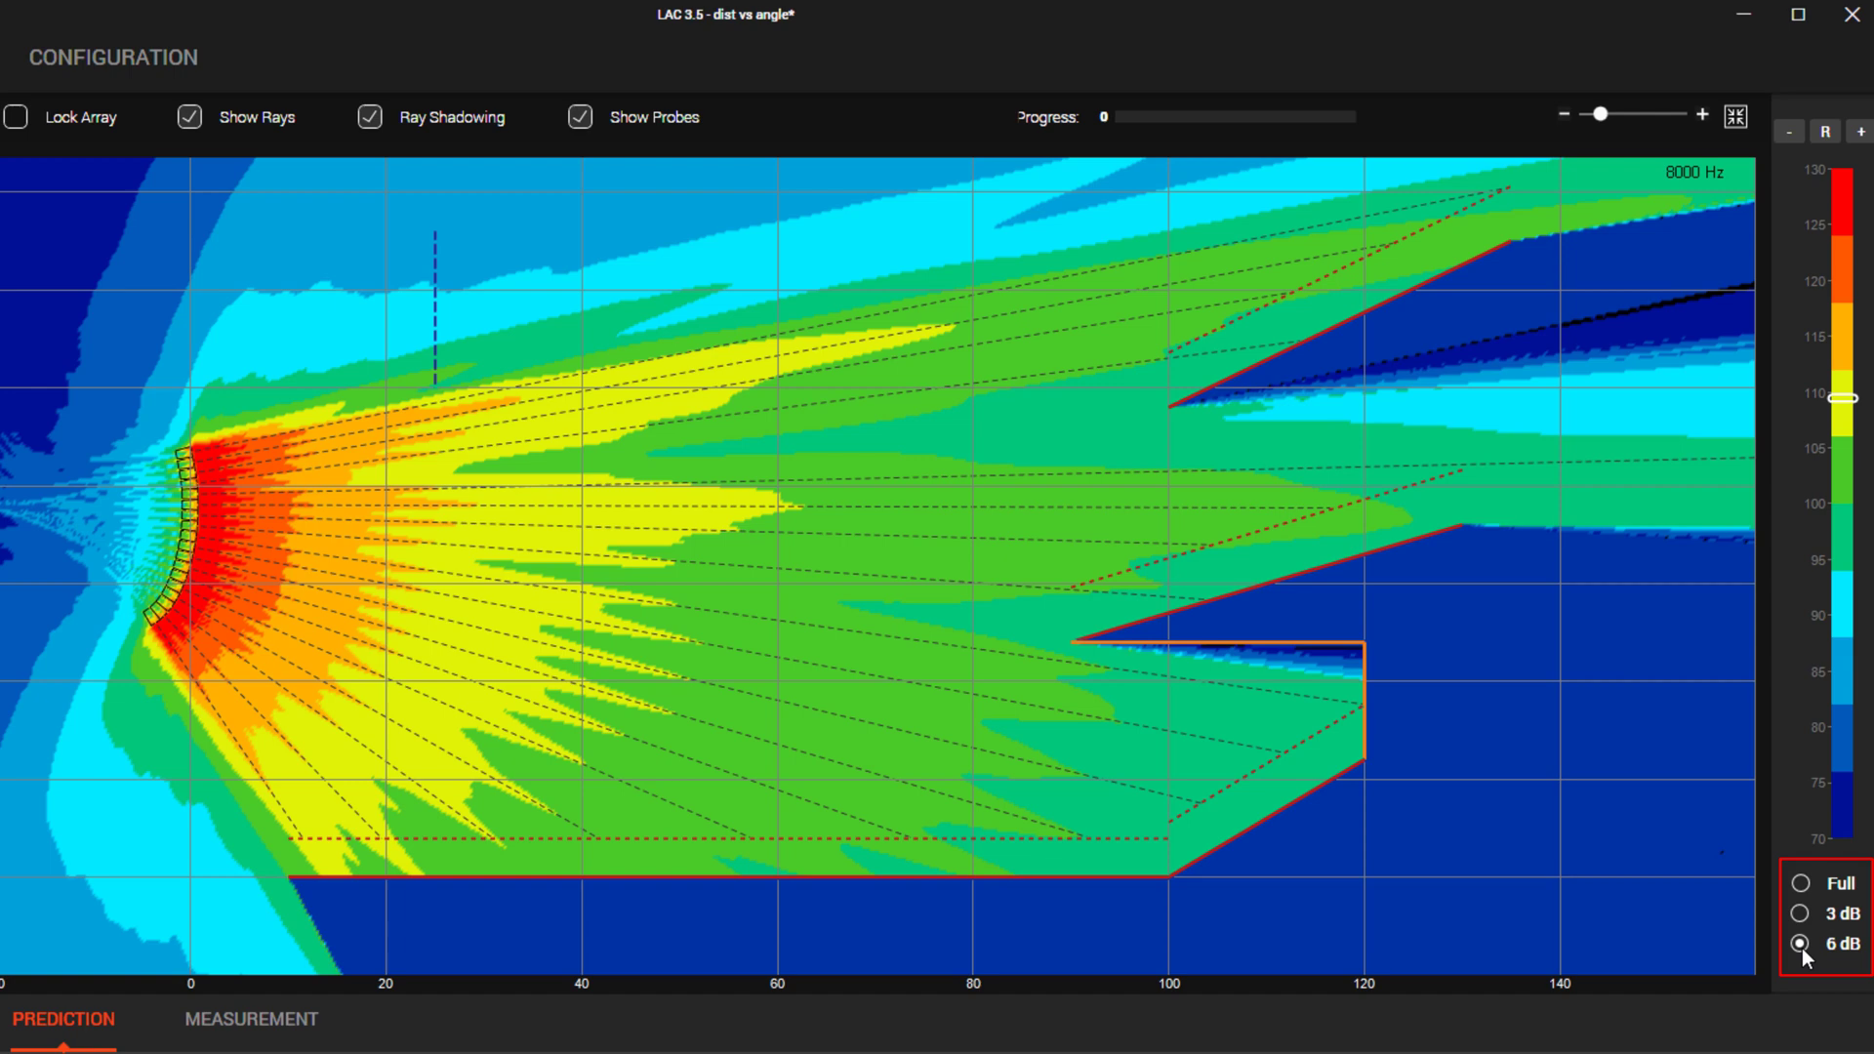
click(1802, 884)
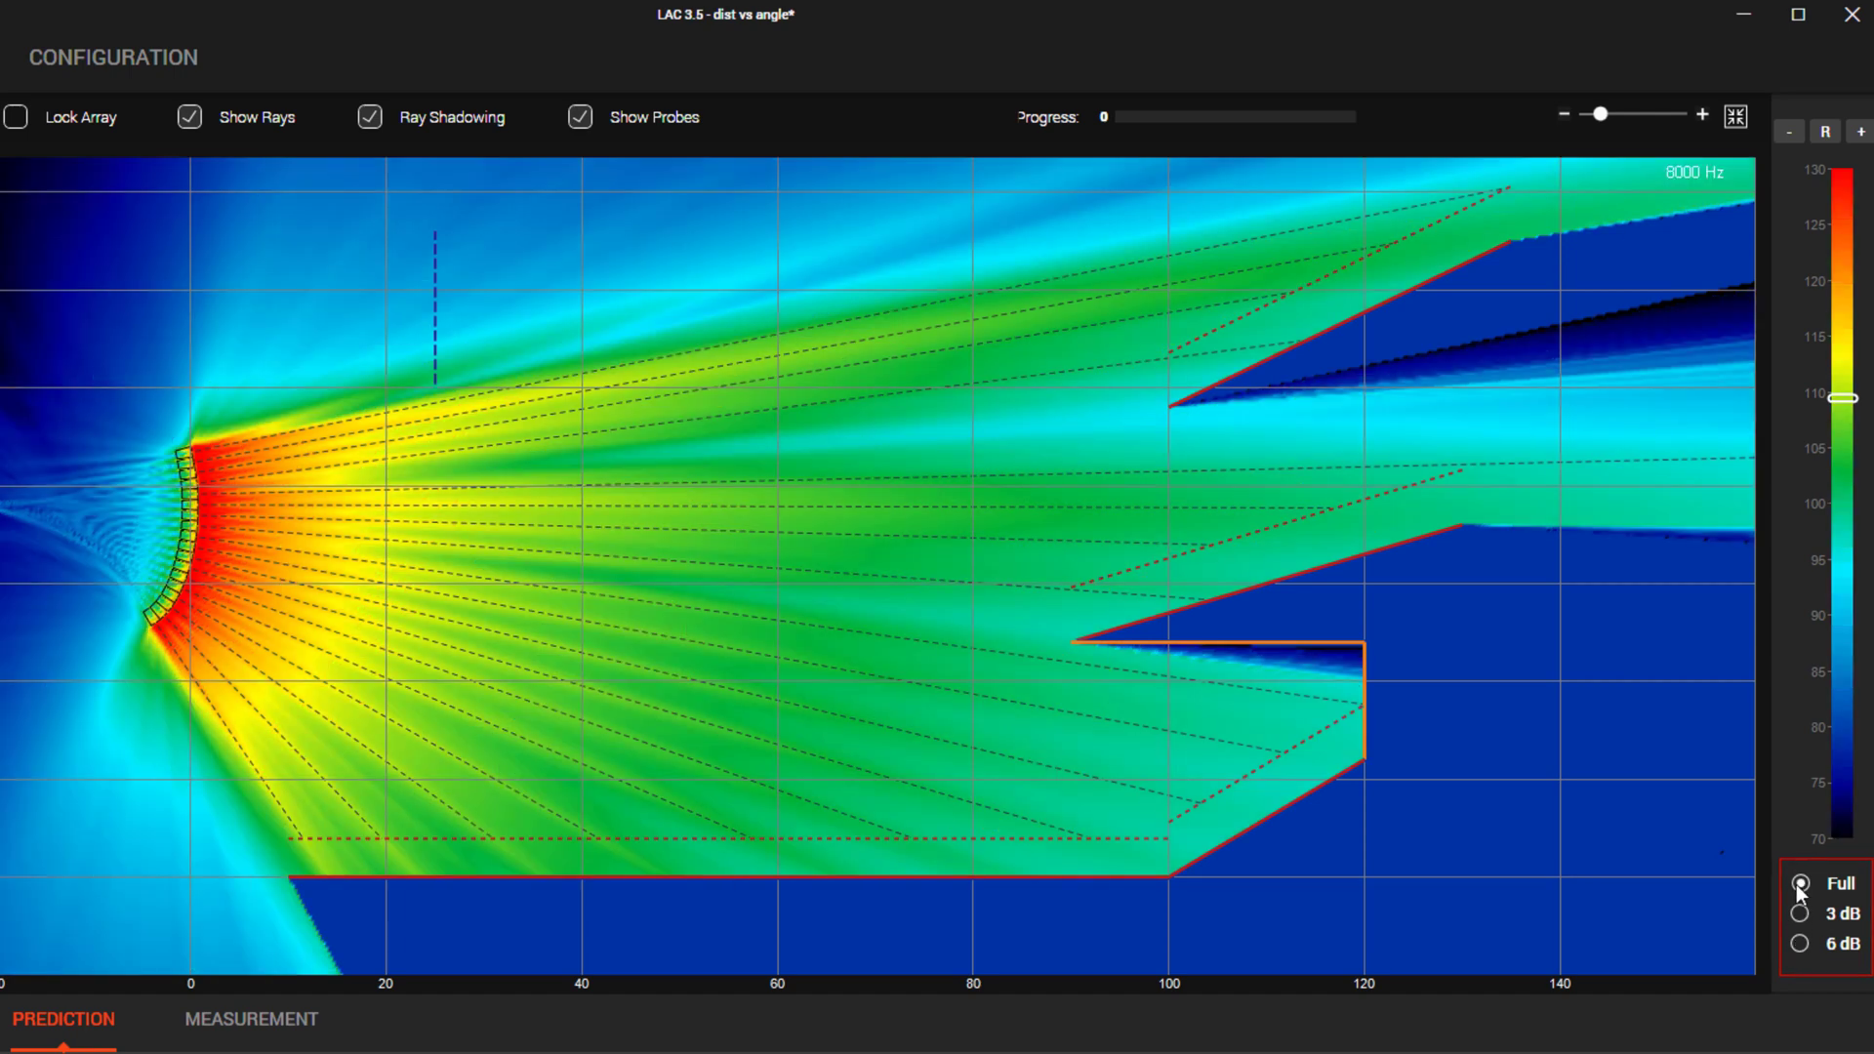
click(1860, 132)
click(1860, 132)
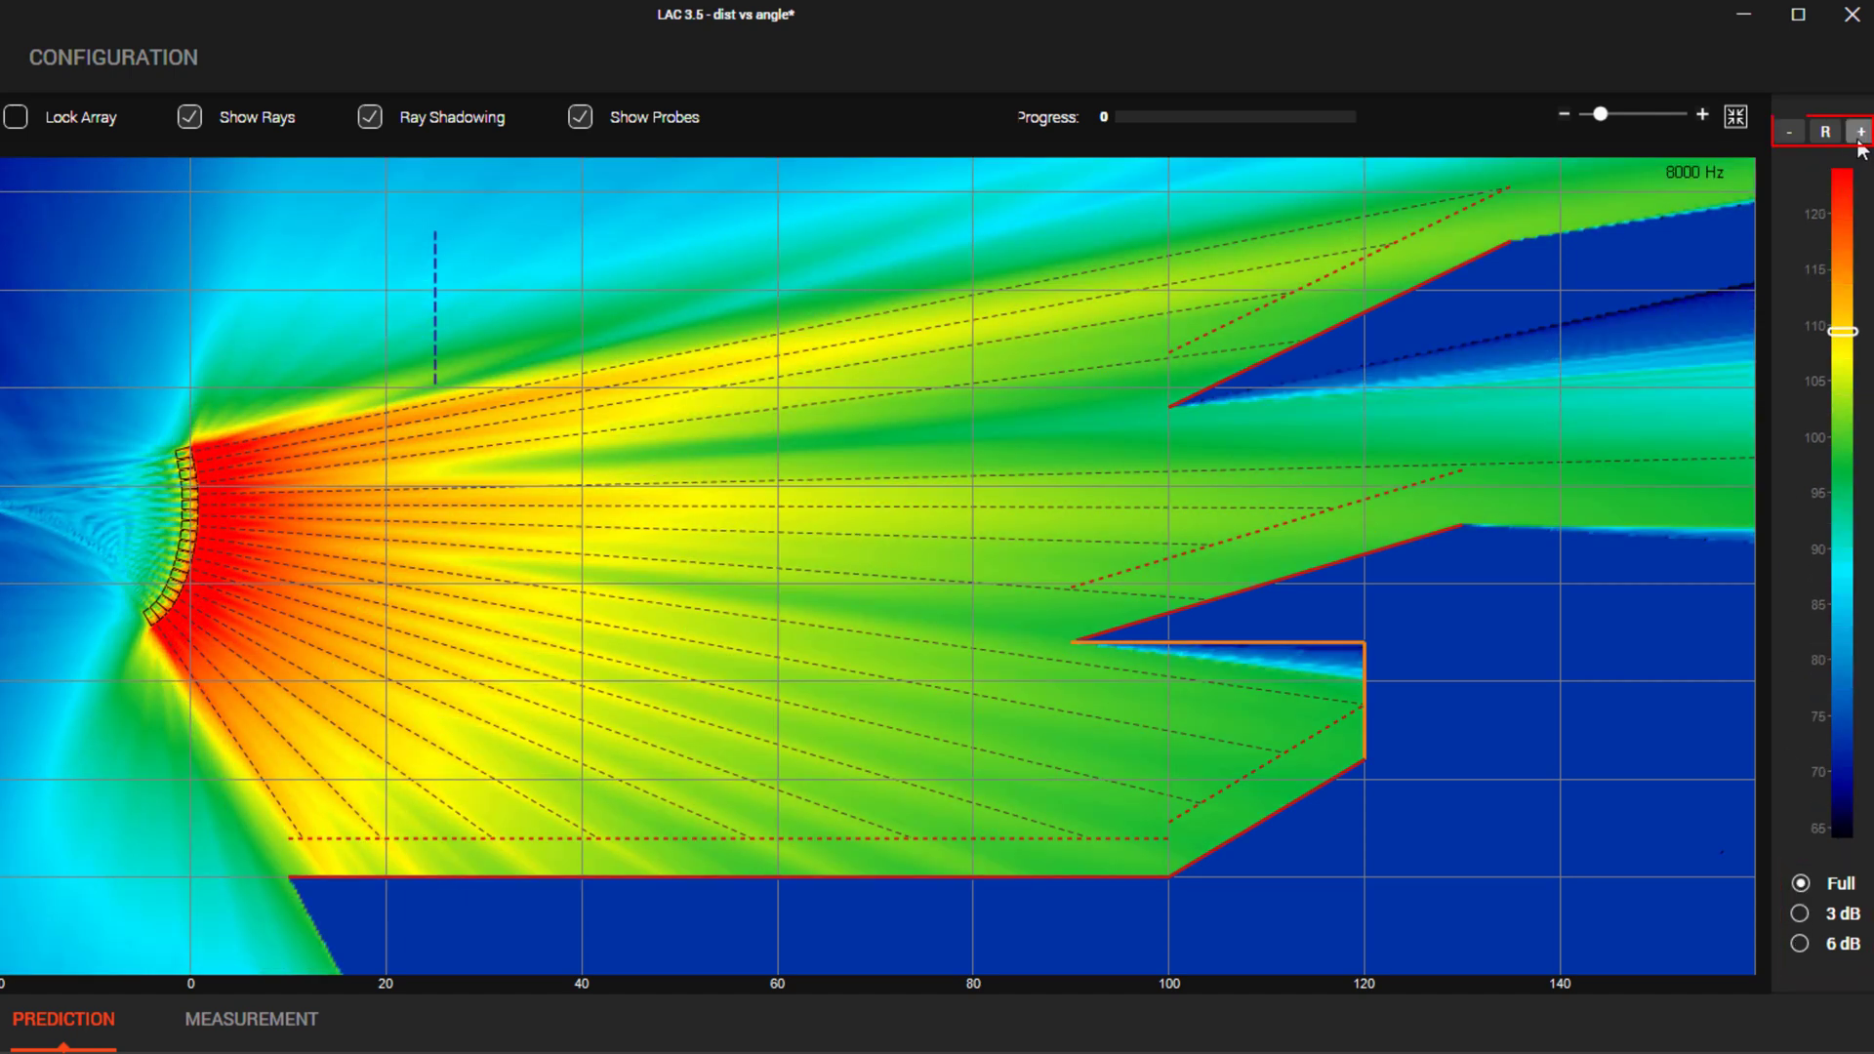
click(1861, 132)
click(1861, 132)
click(1860, 132)
click(1861, 132)
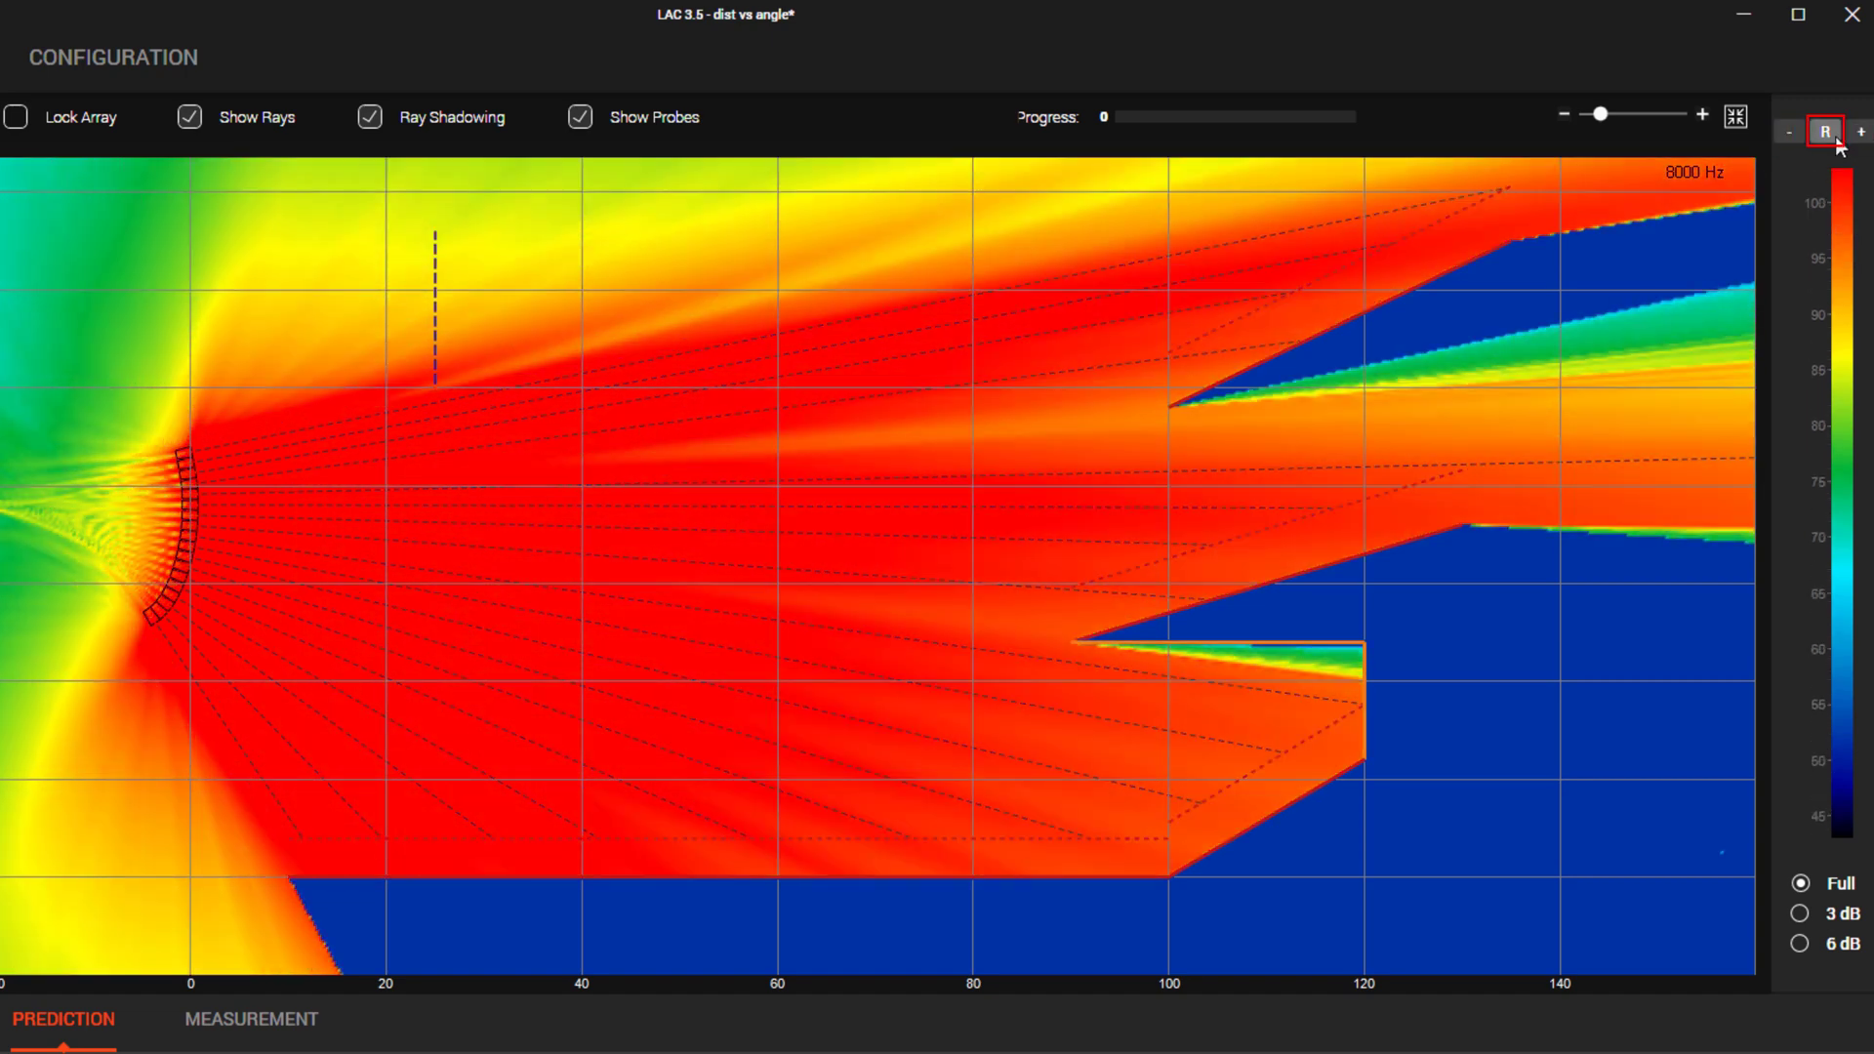
click(1836, 140)
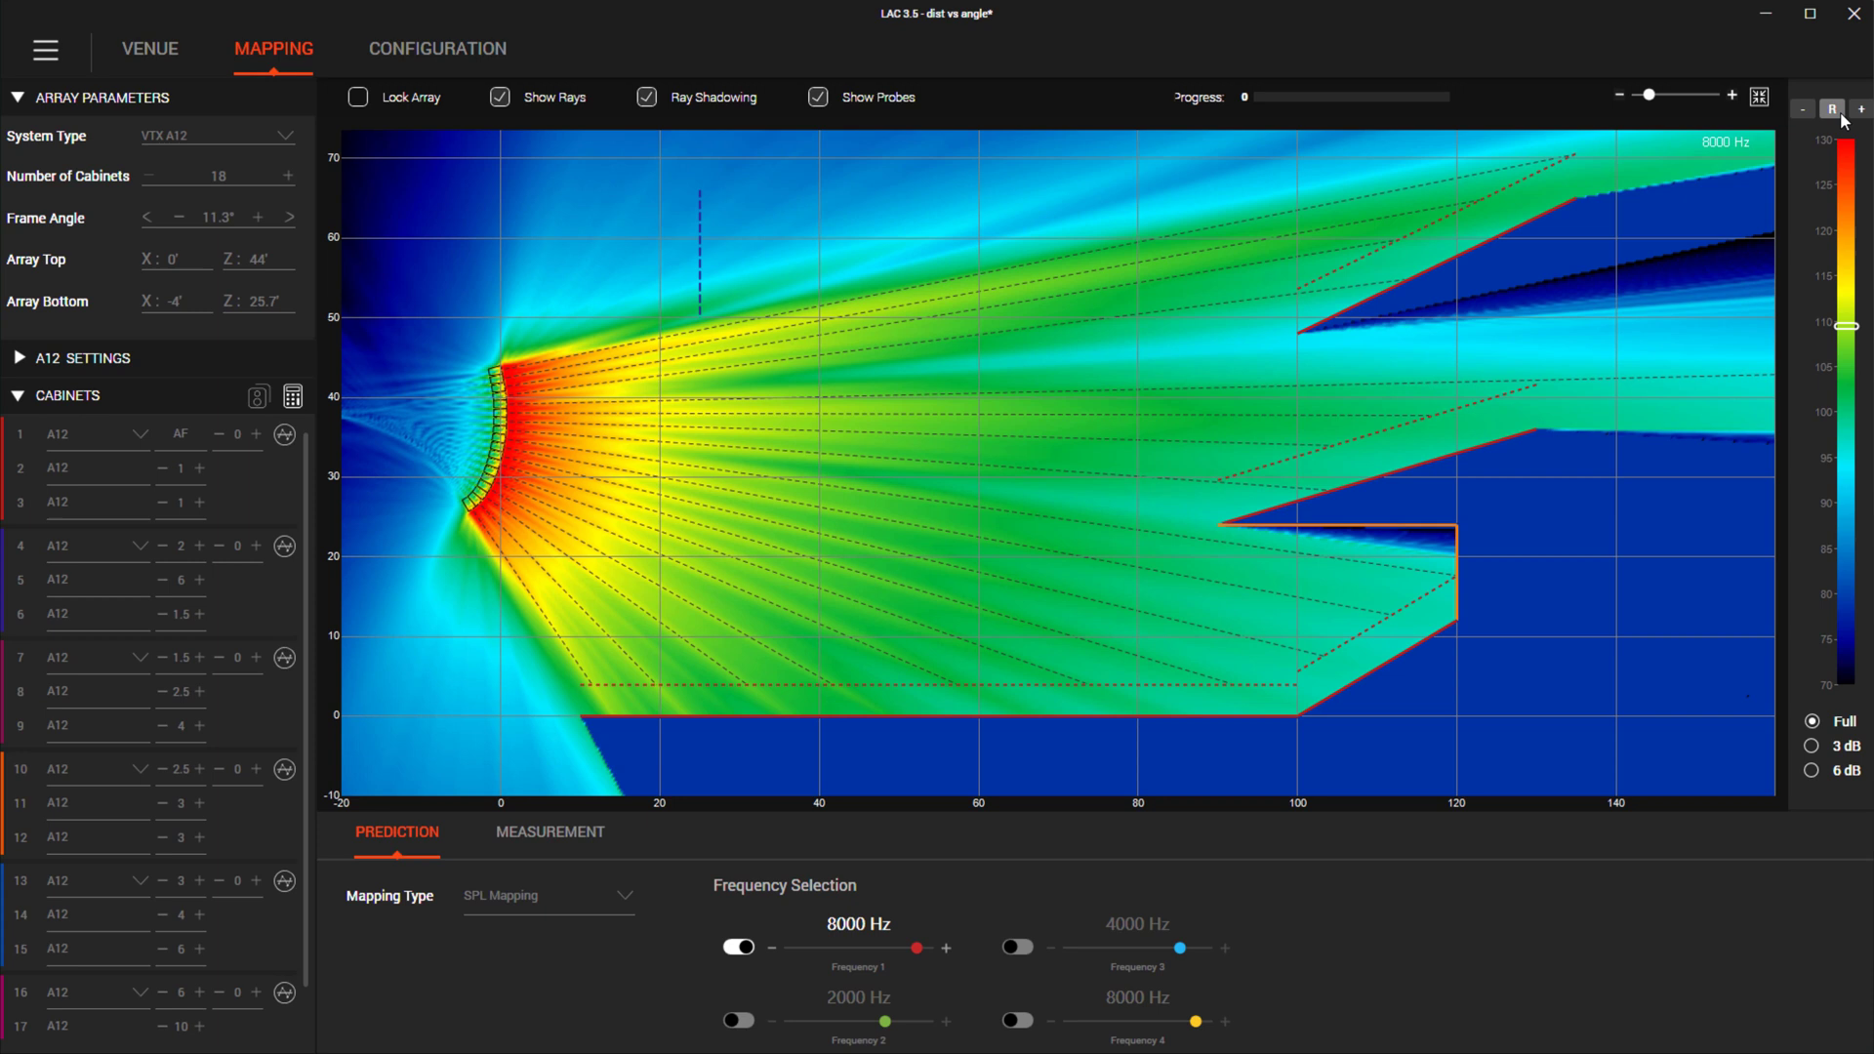
click(45, 50)
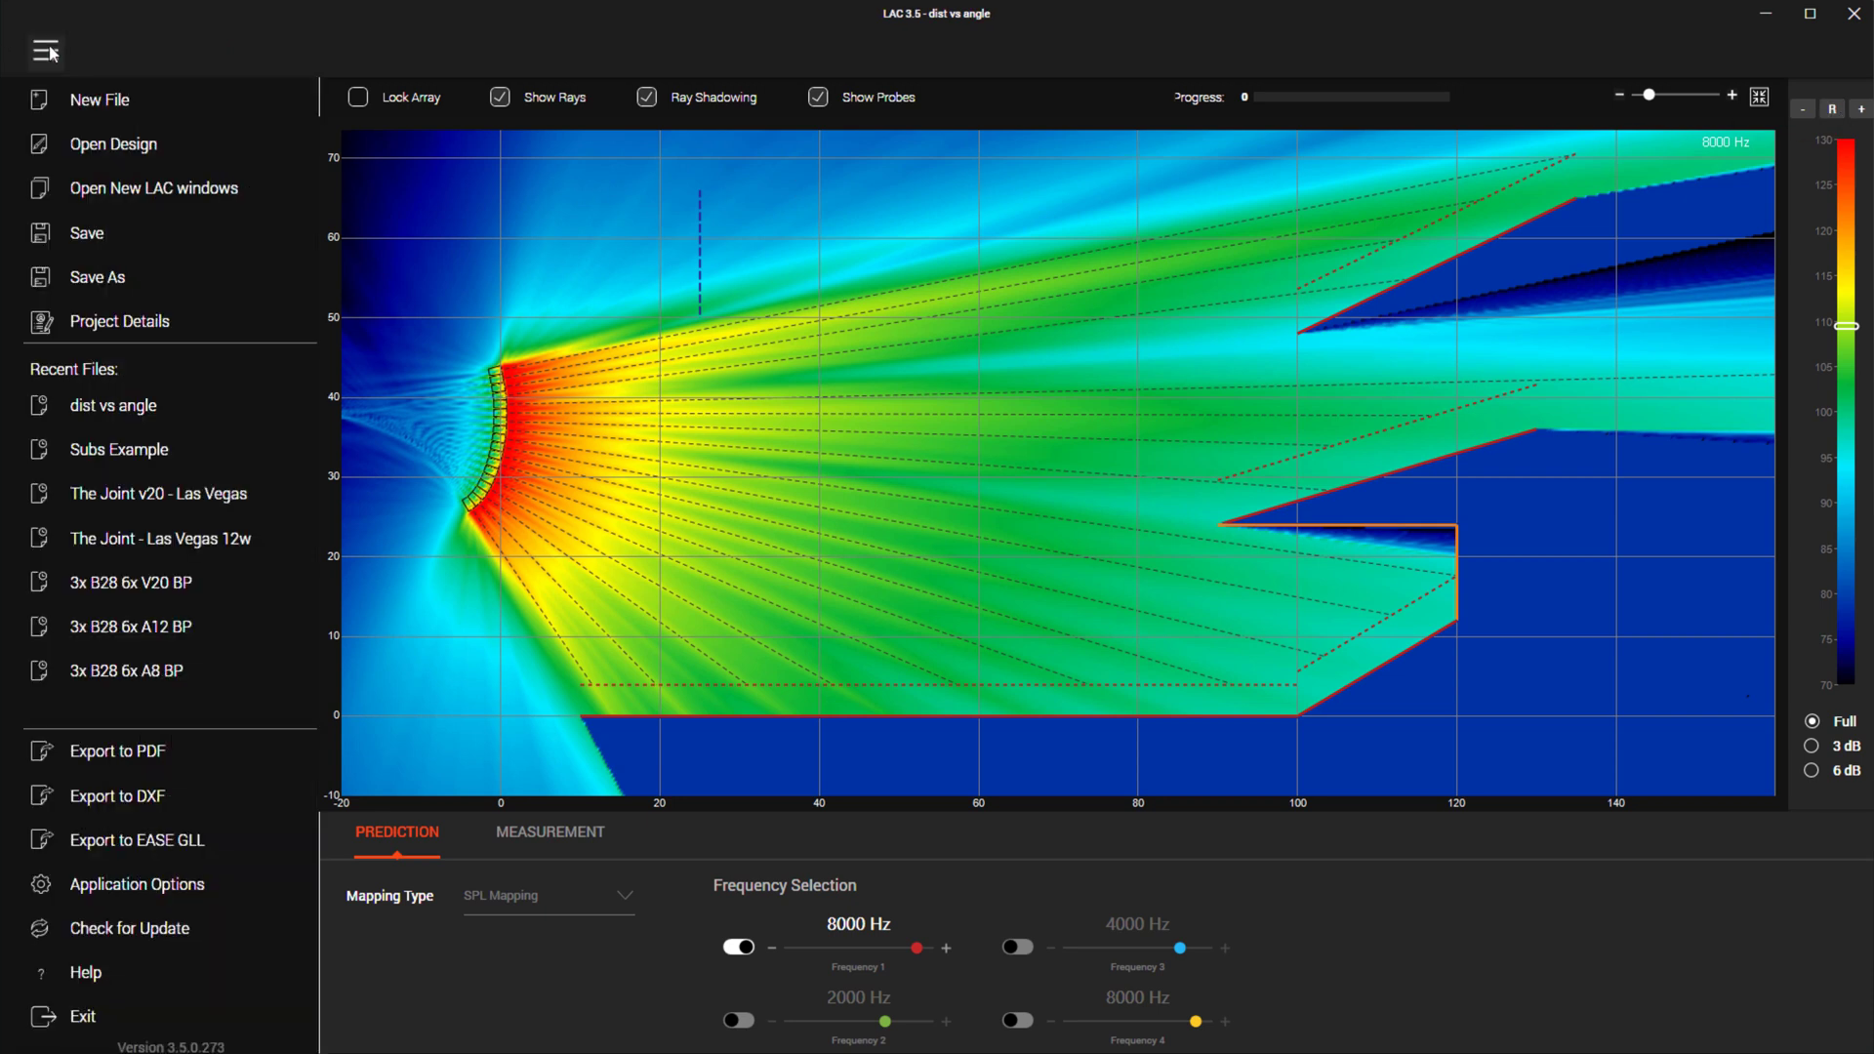
click(115, 445)
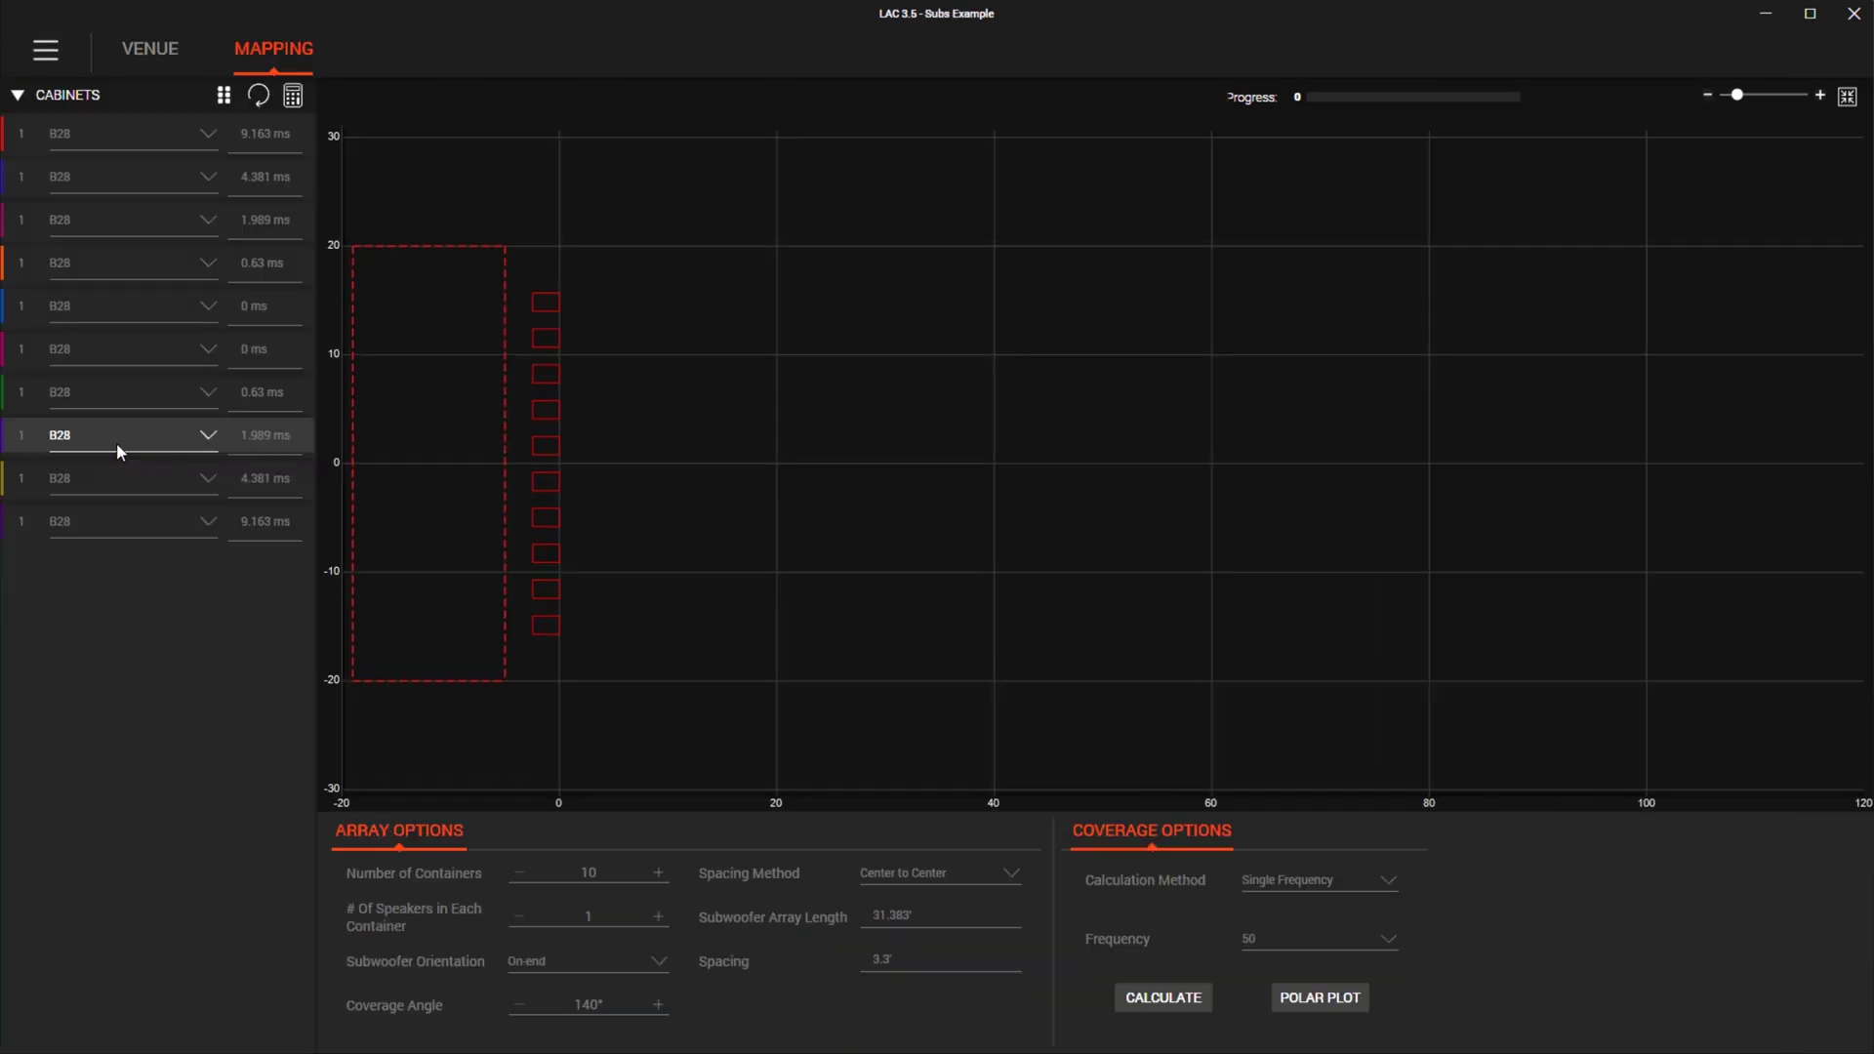
click(292, 96)
click(1151, 1001)
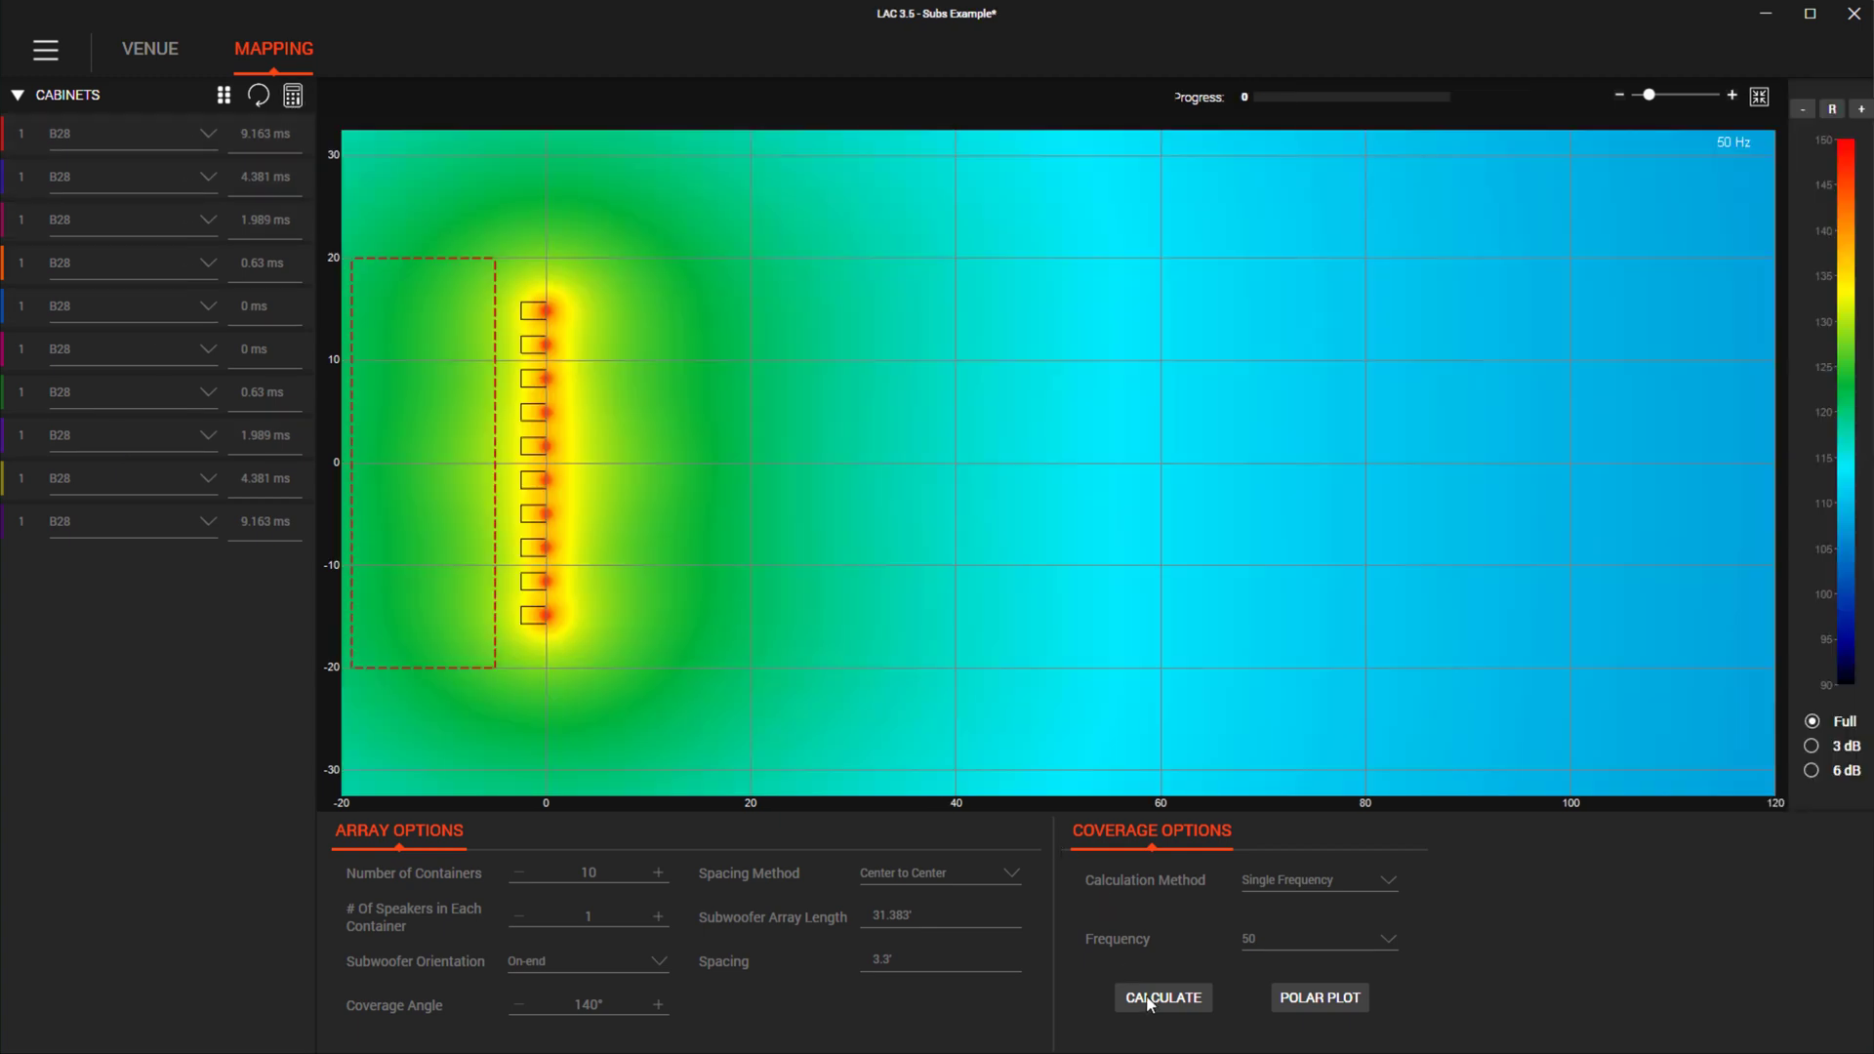
click(1813, 747)
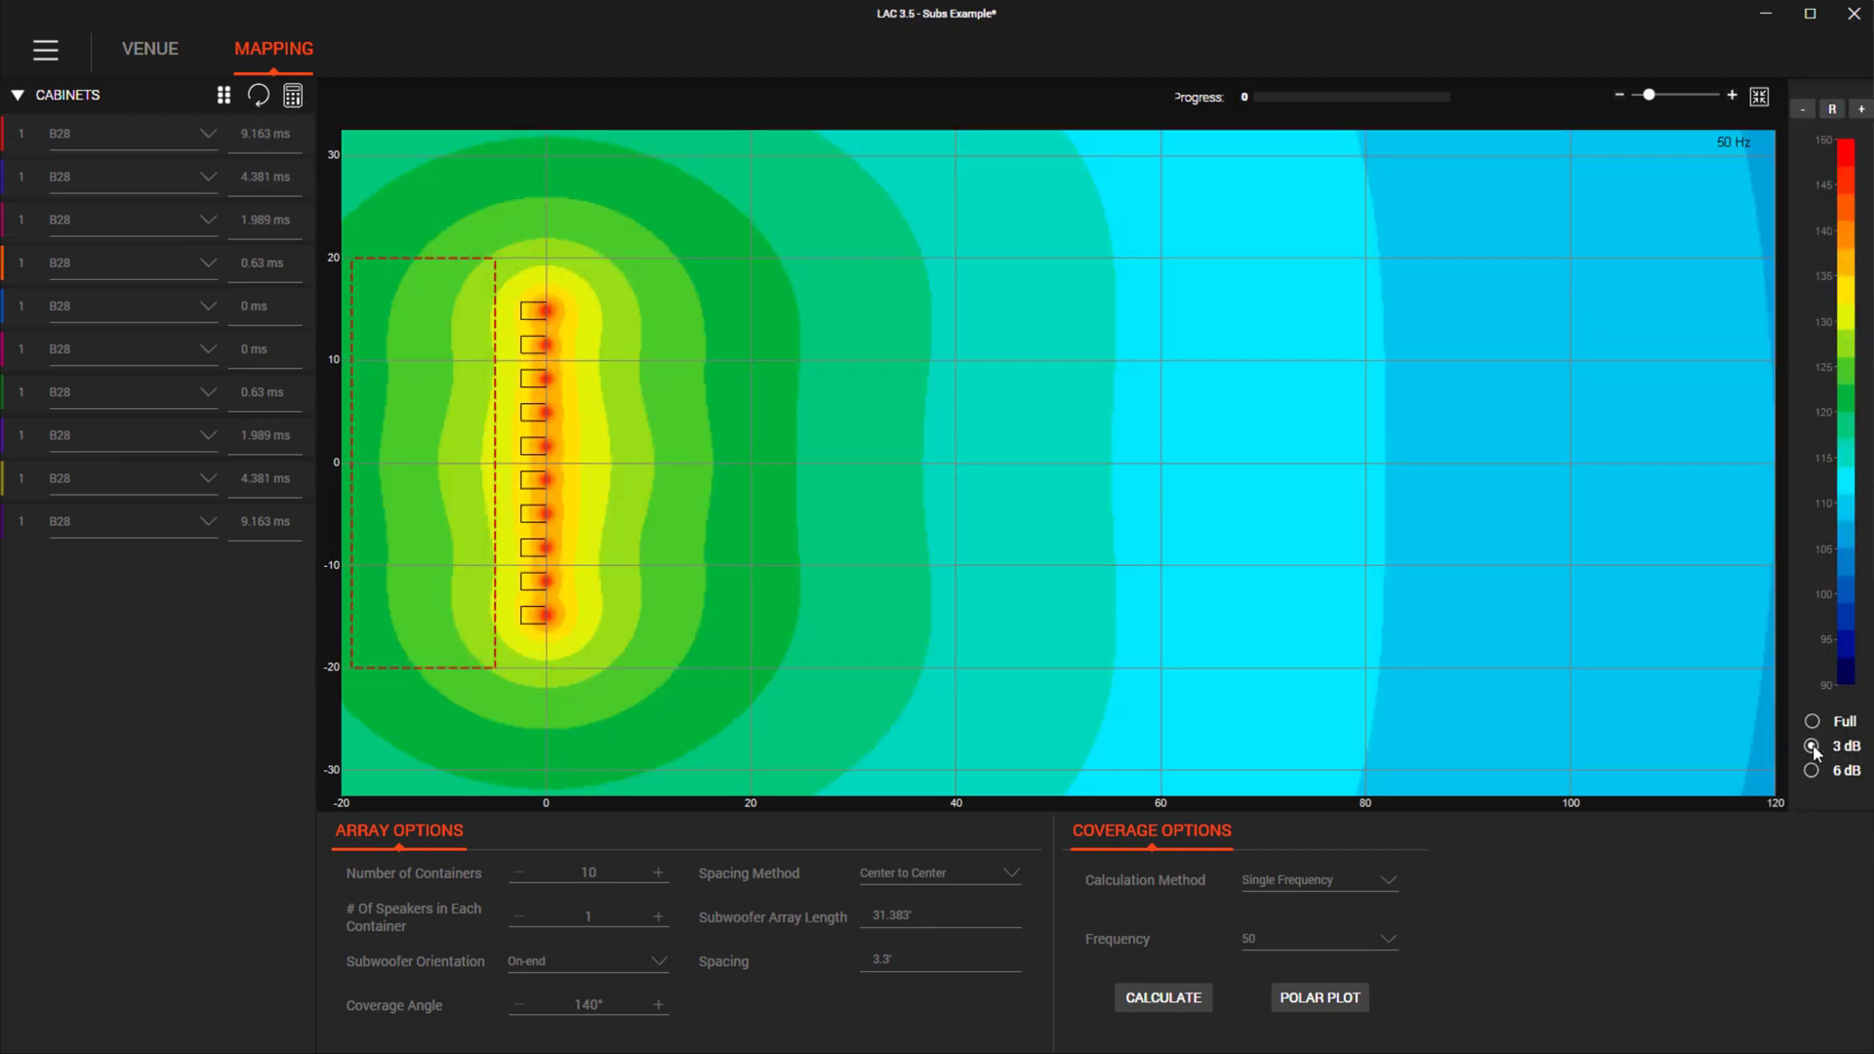
click(1812, 772)
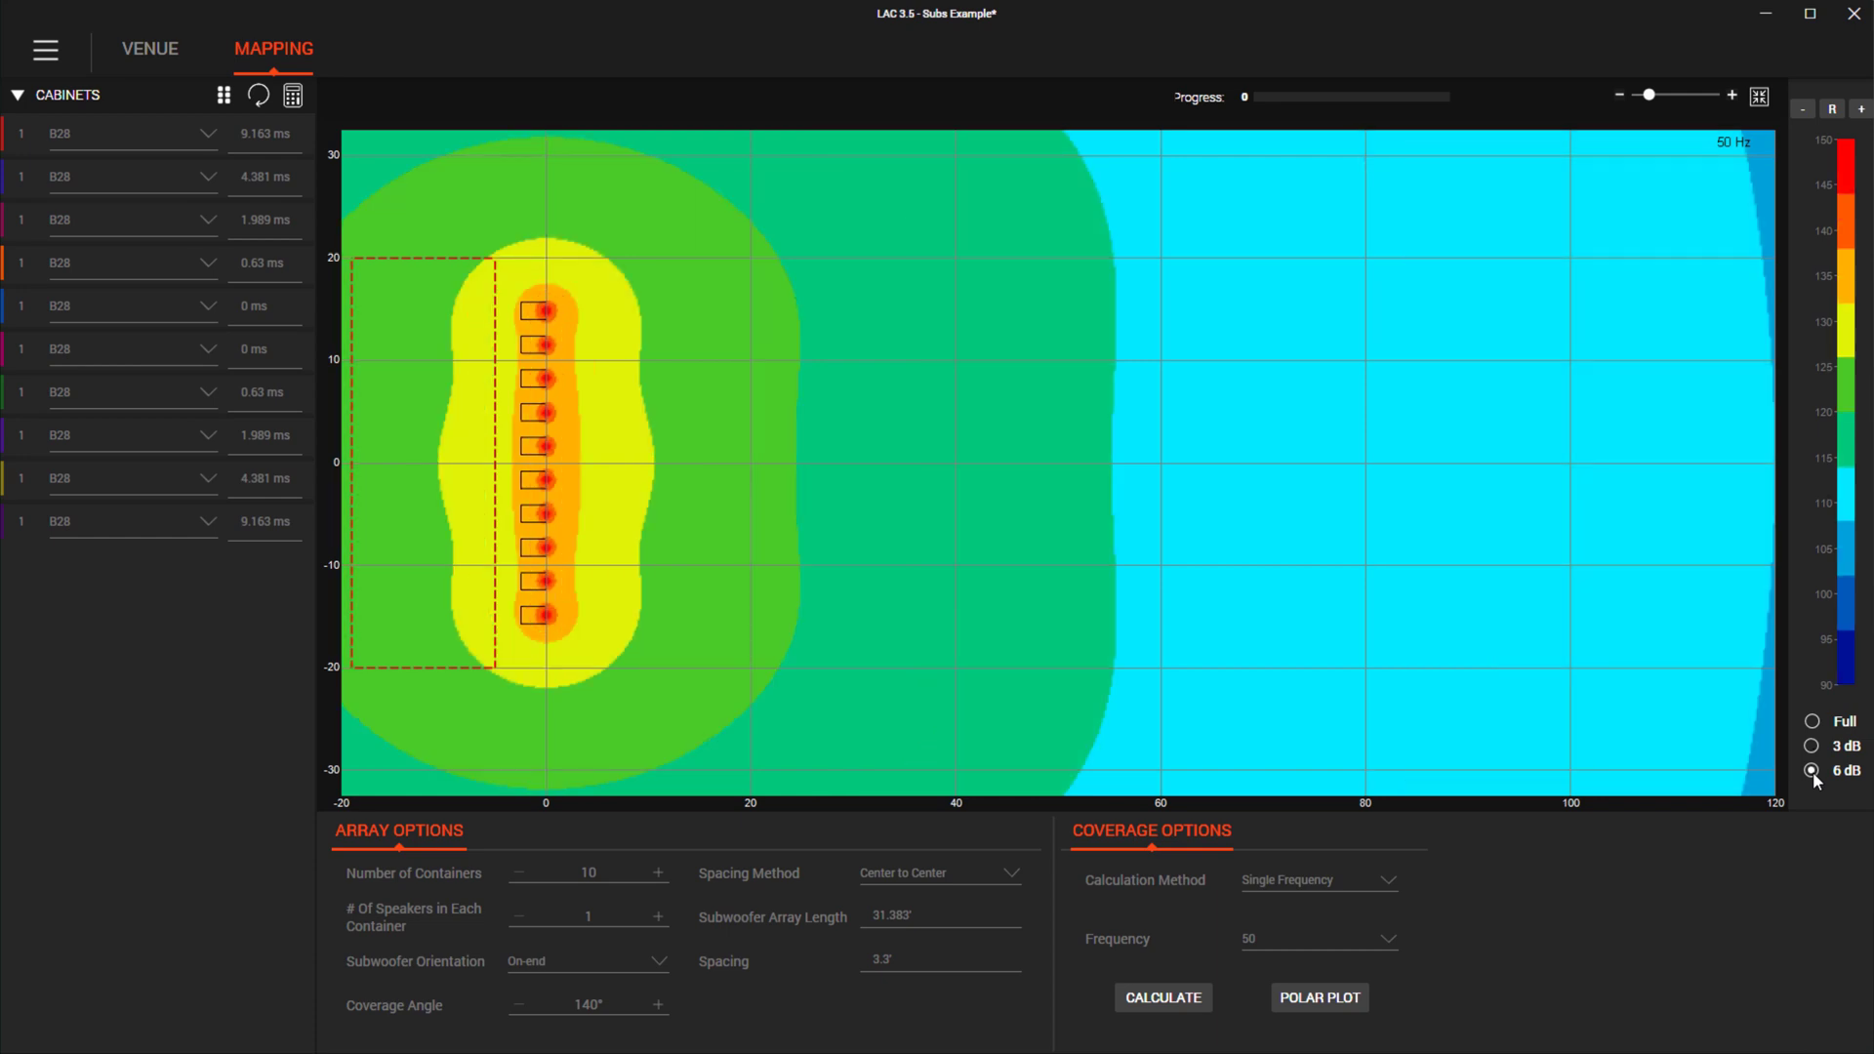
click(45, 49)
click(125, 452)
click(961, 572)
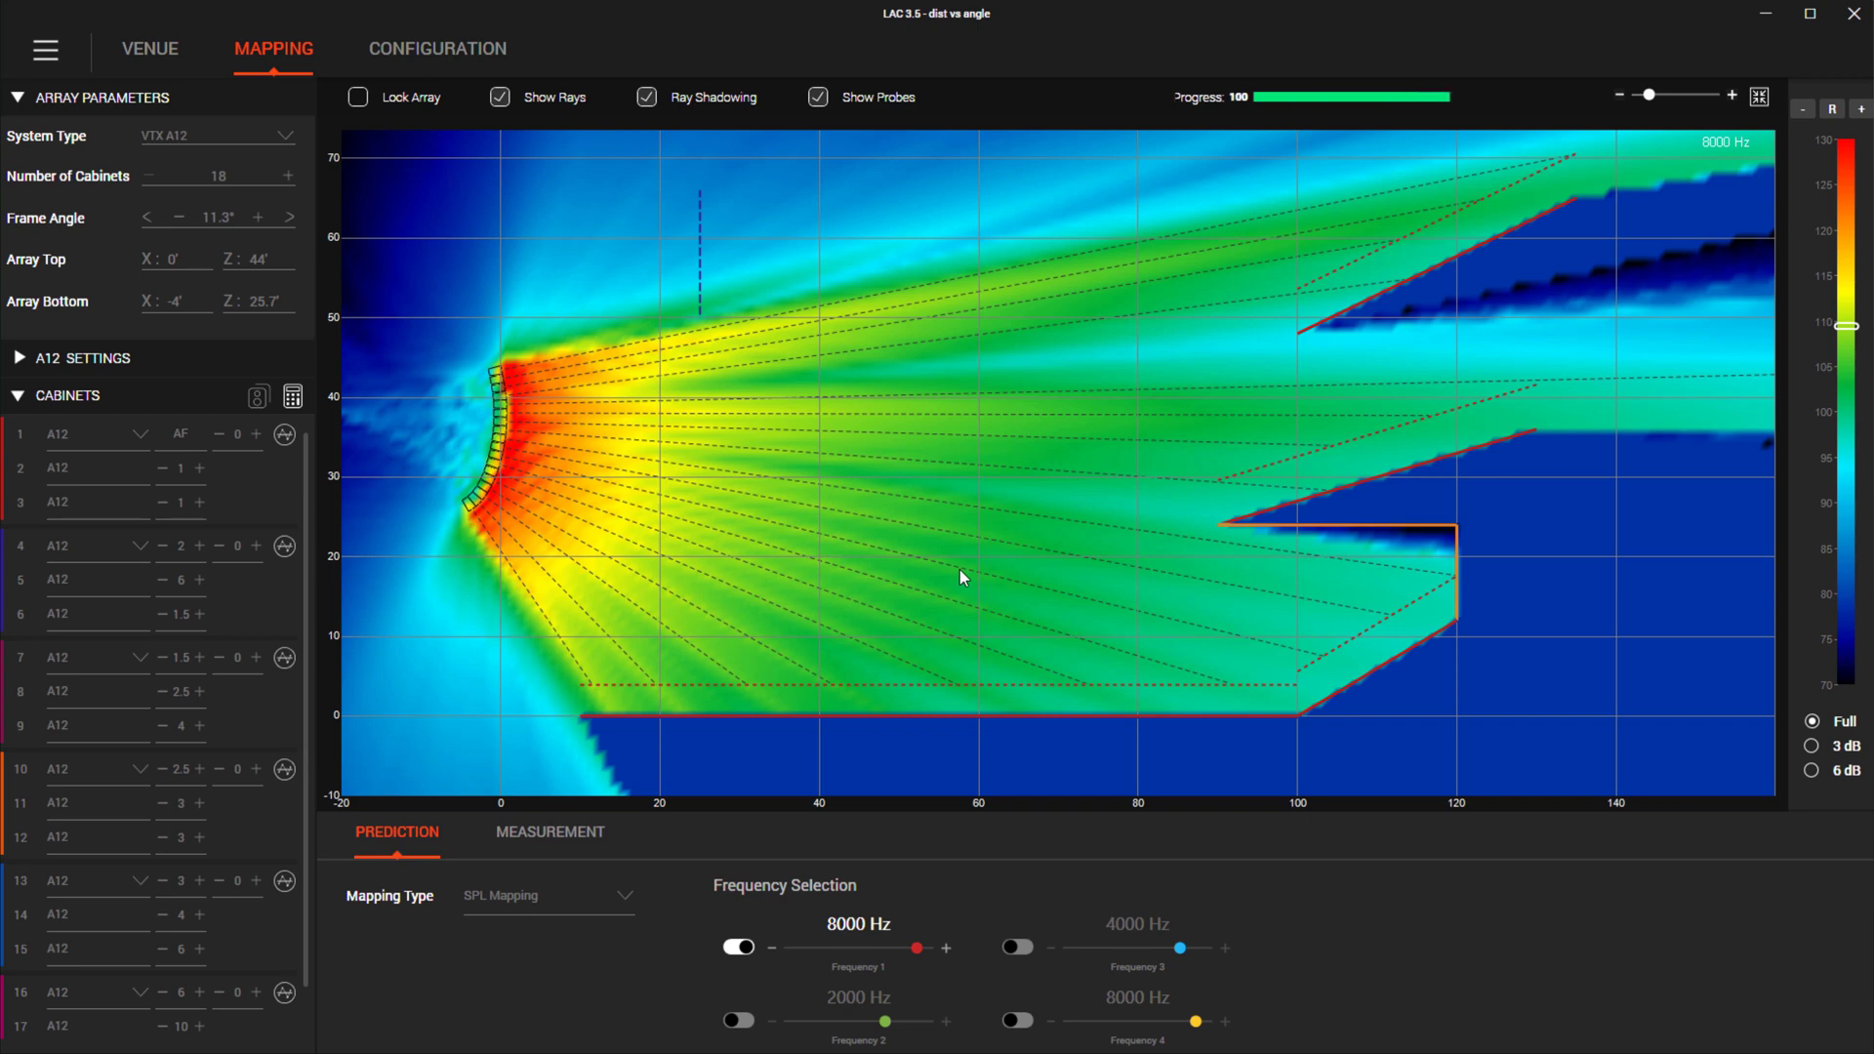
- Enlarge the CONFIGURATION tab's Mobile Export QR code, choose Save As, and list the file types
click(427, 71)
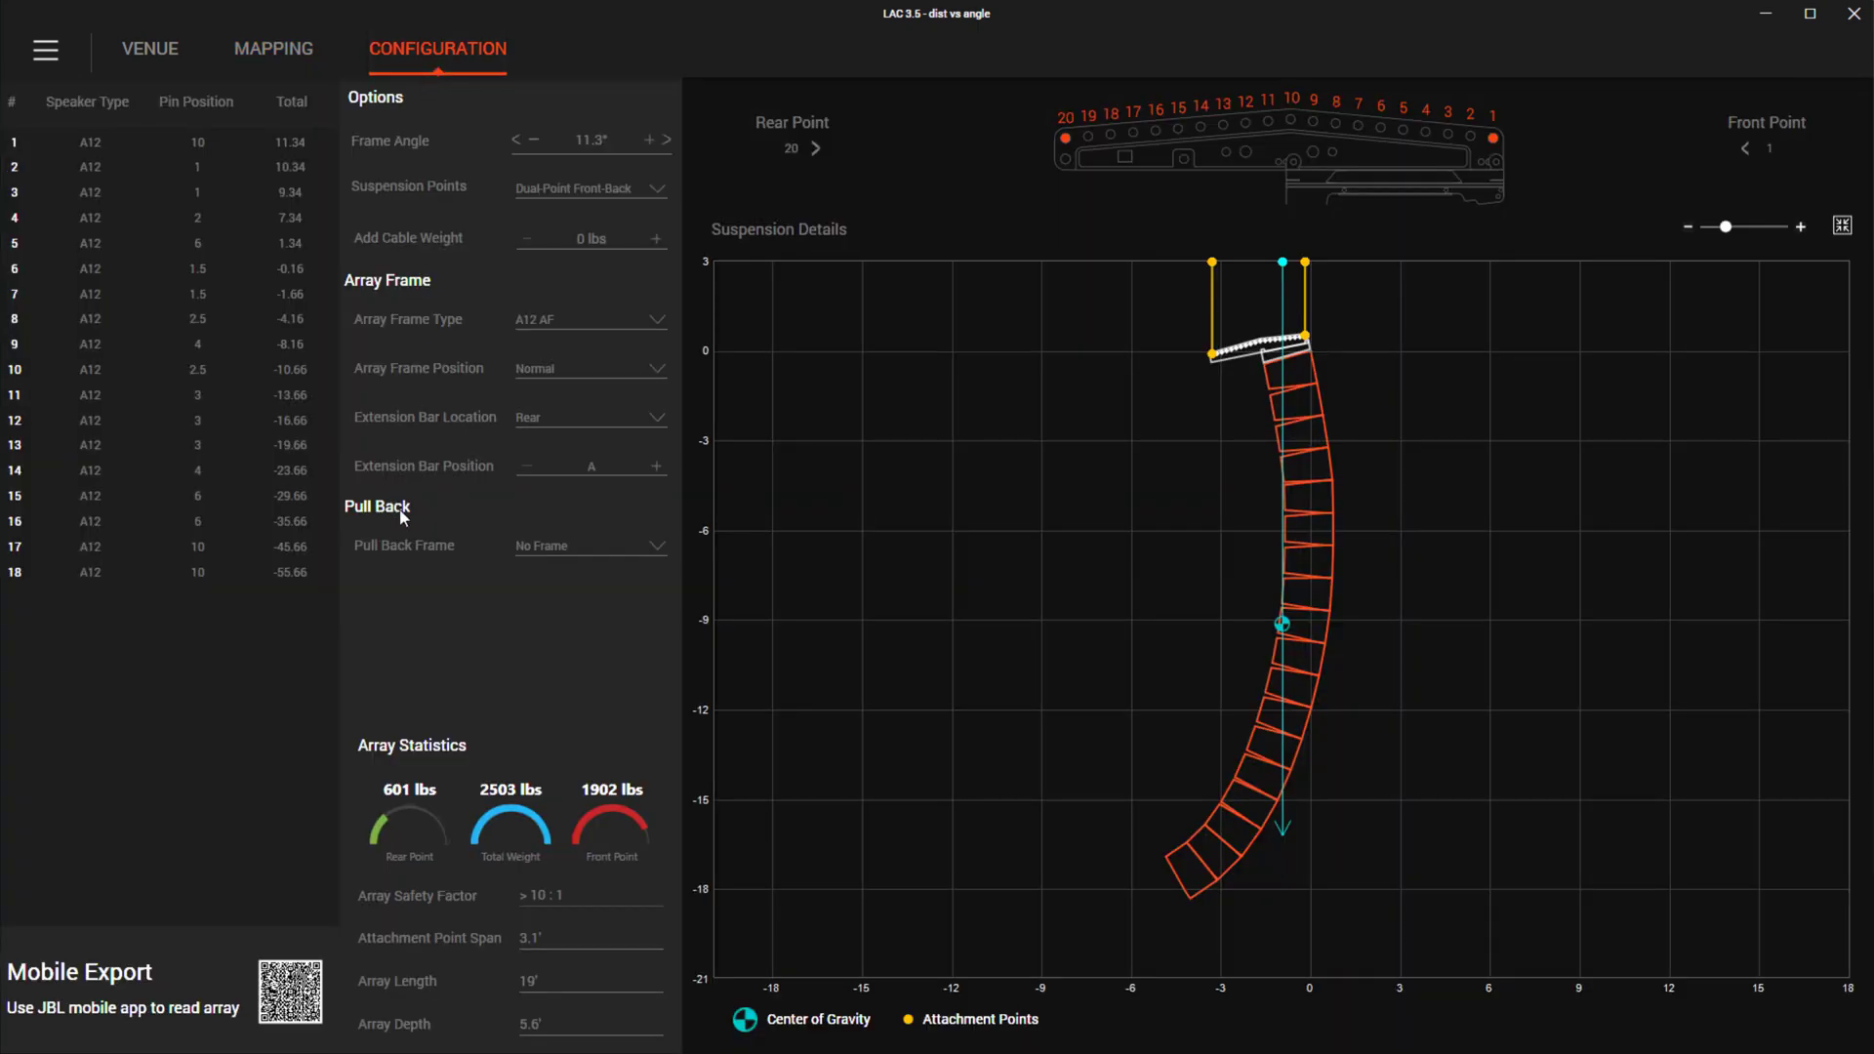
click(299, 989)
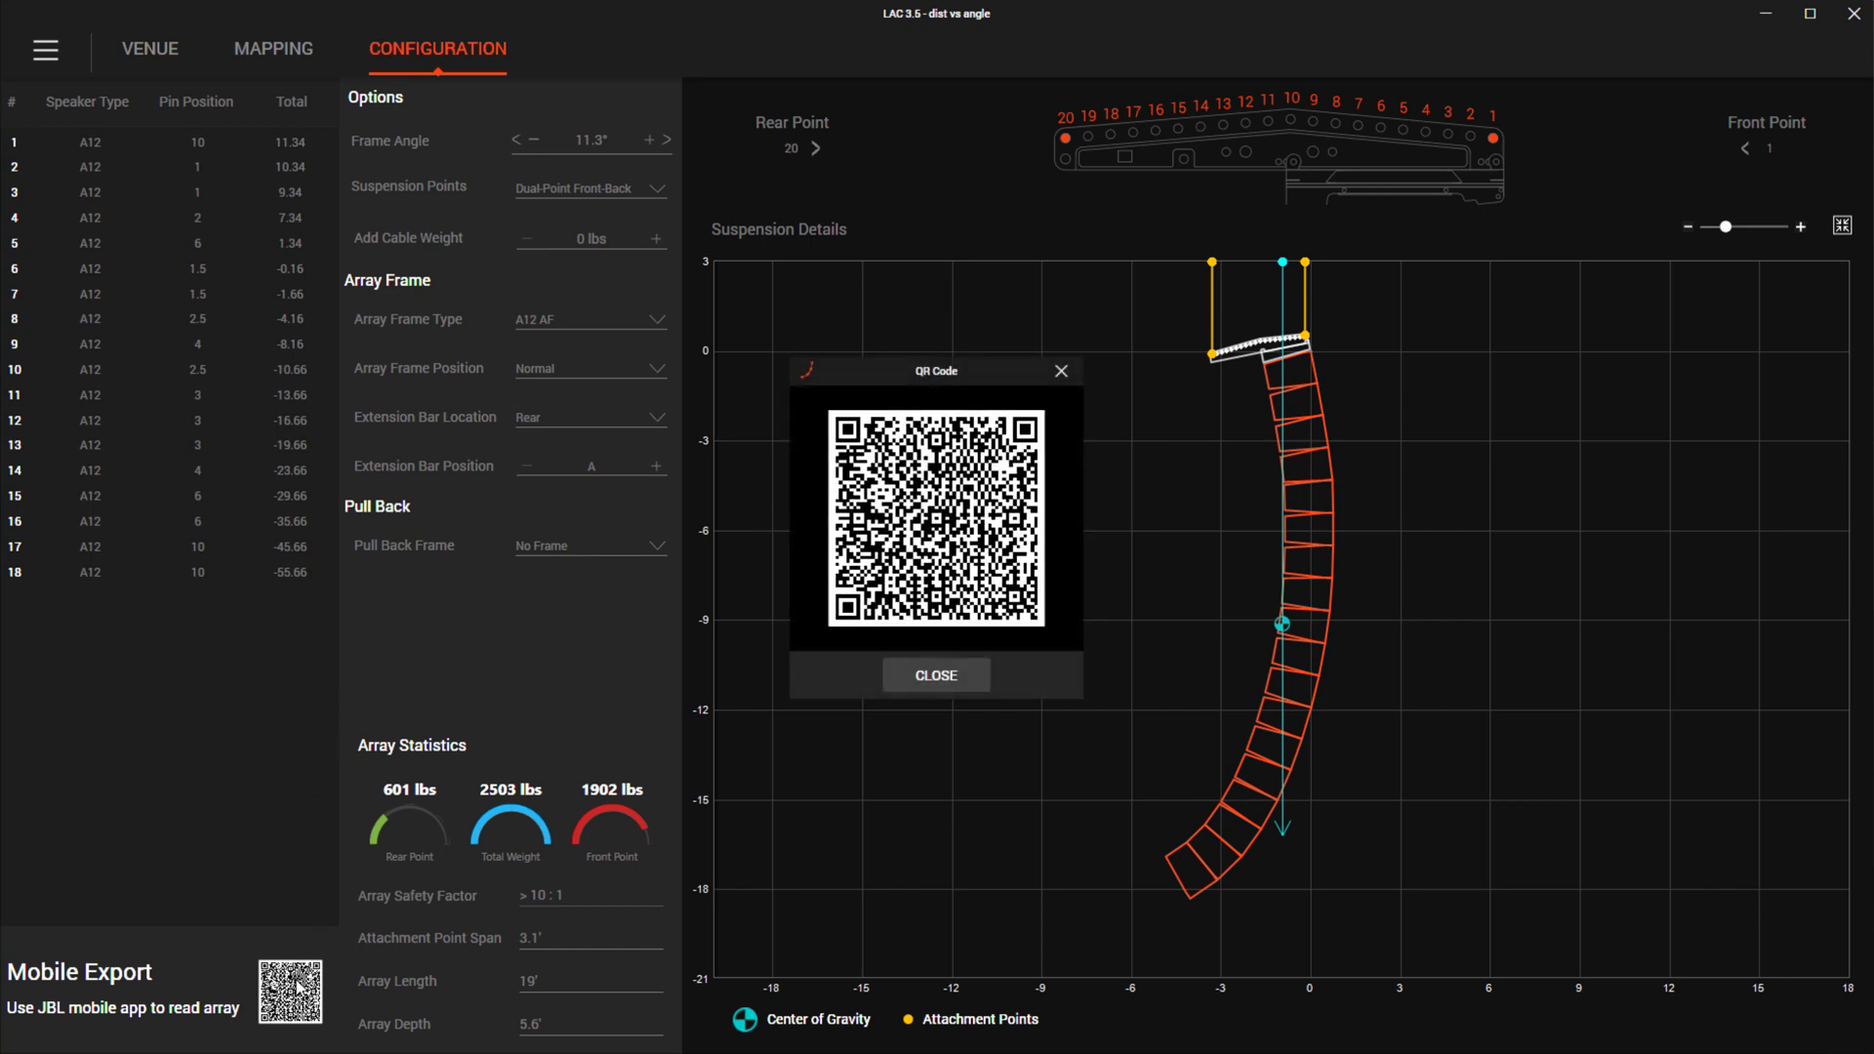
right_click(838, 545)
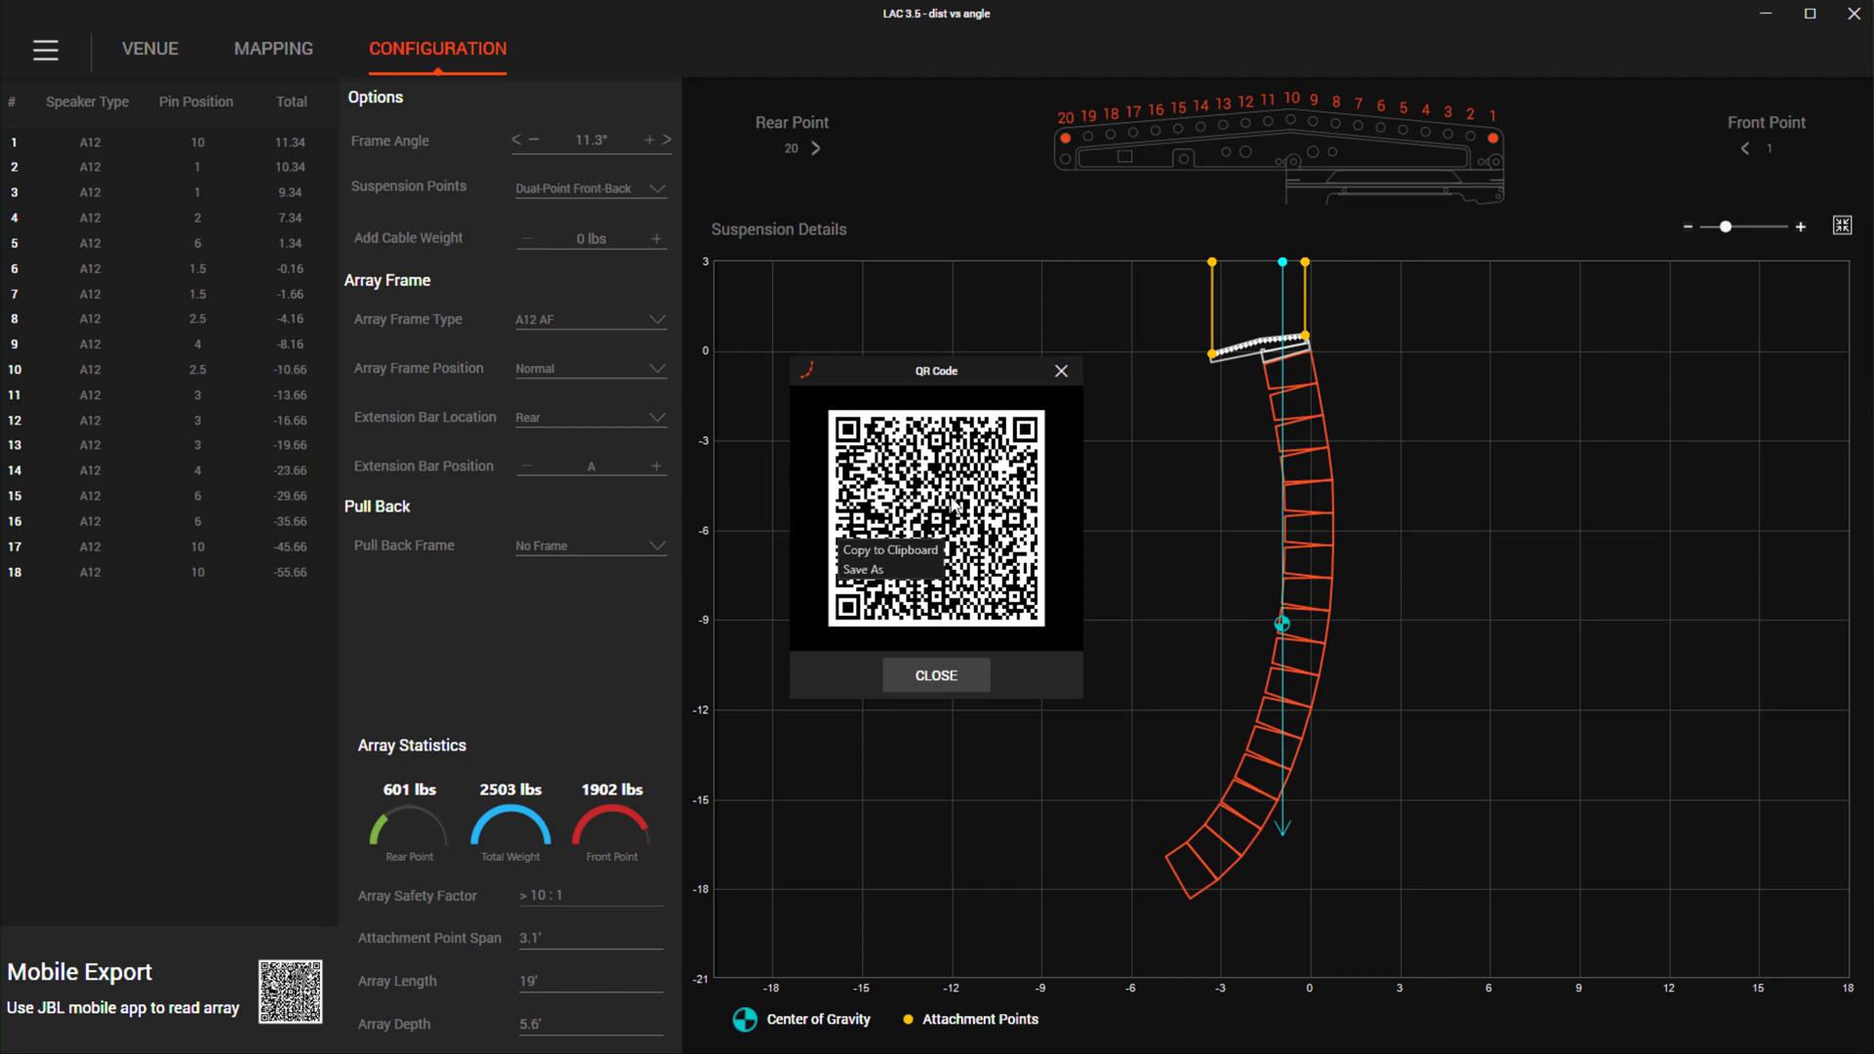
click(906, 575)
click(797, 864)
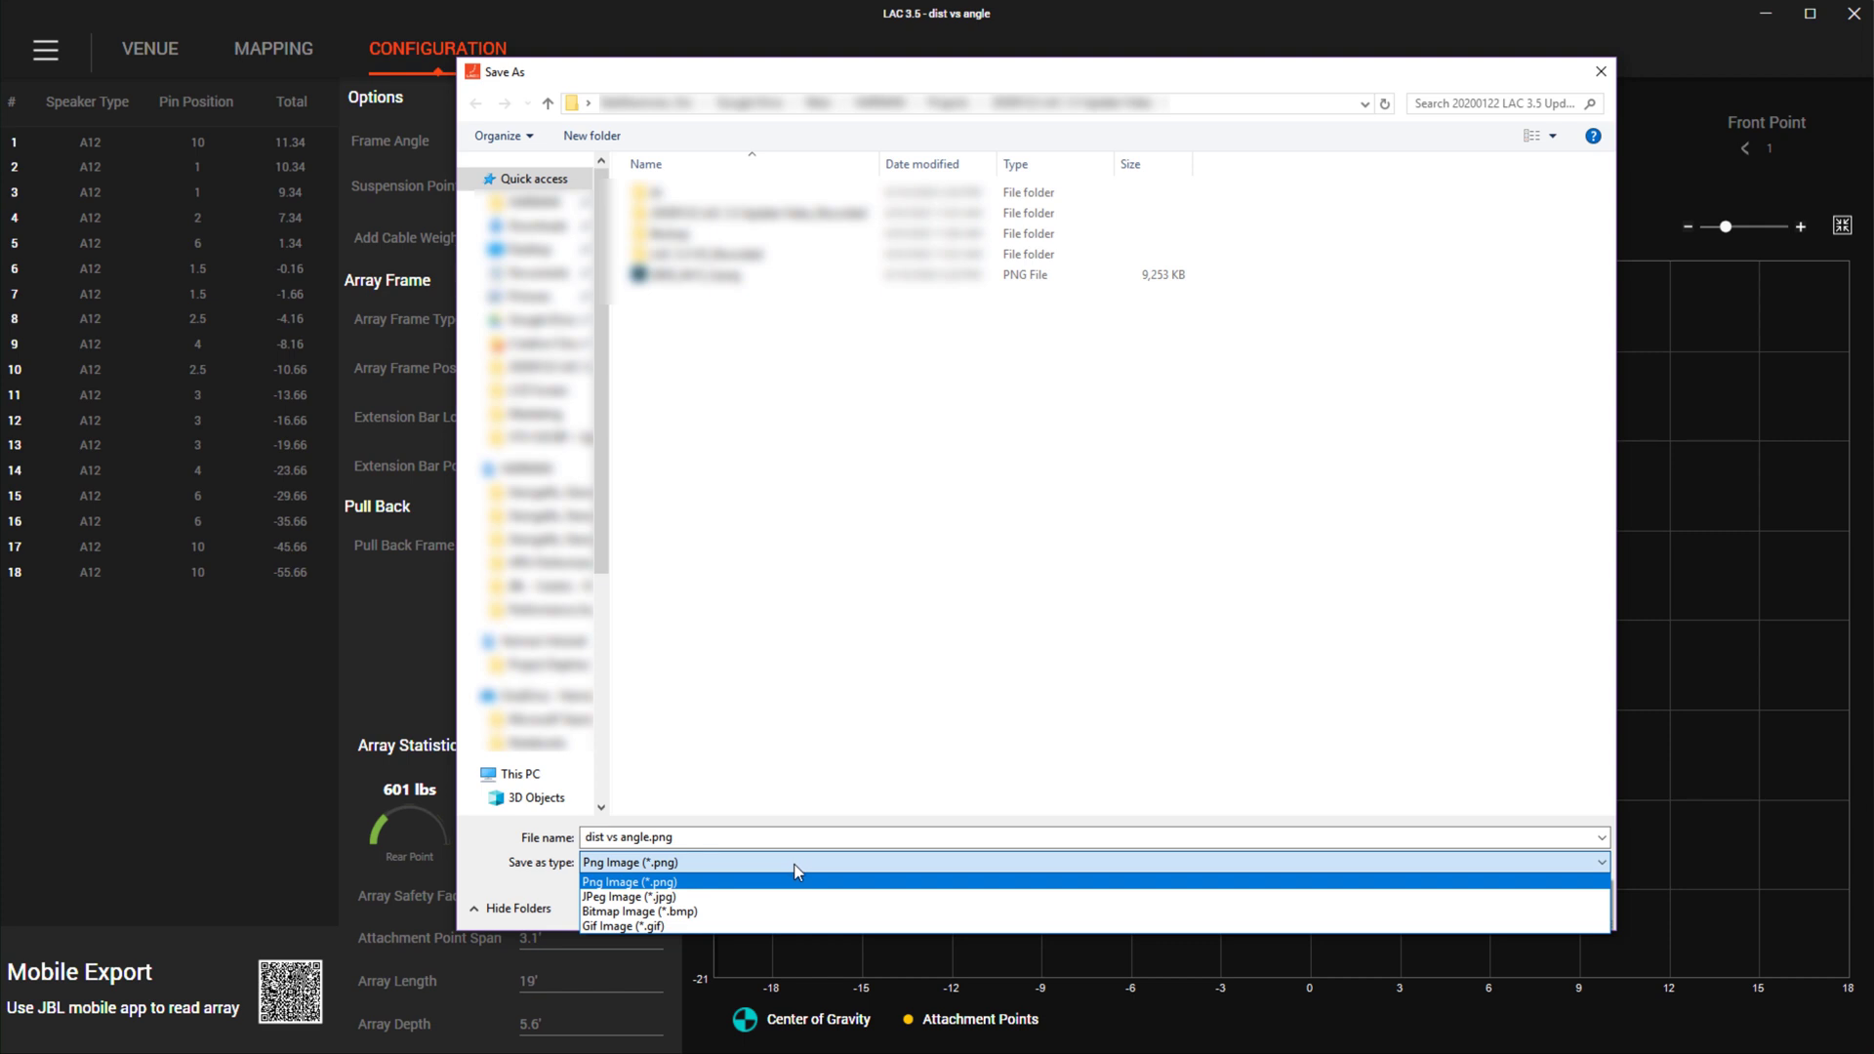
- Keep Png Image (*.png) as the file type for 'dist vs angle.png'
click(807, 799)
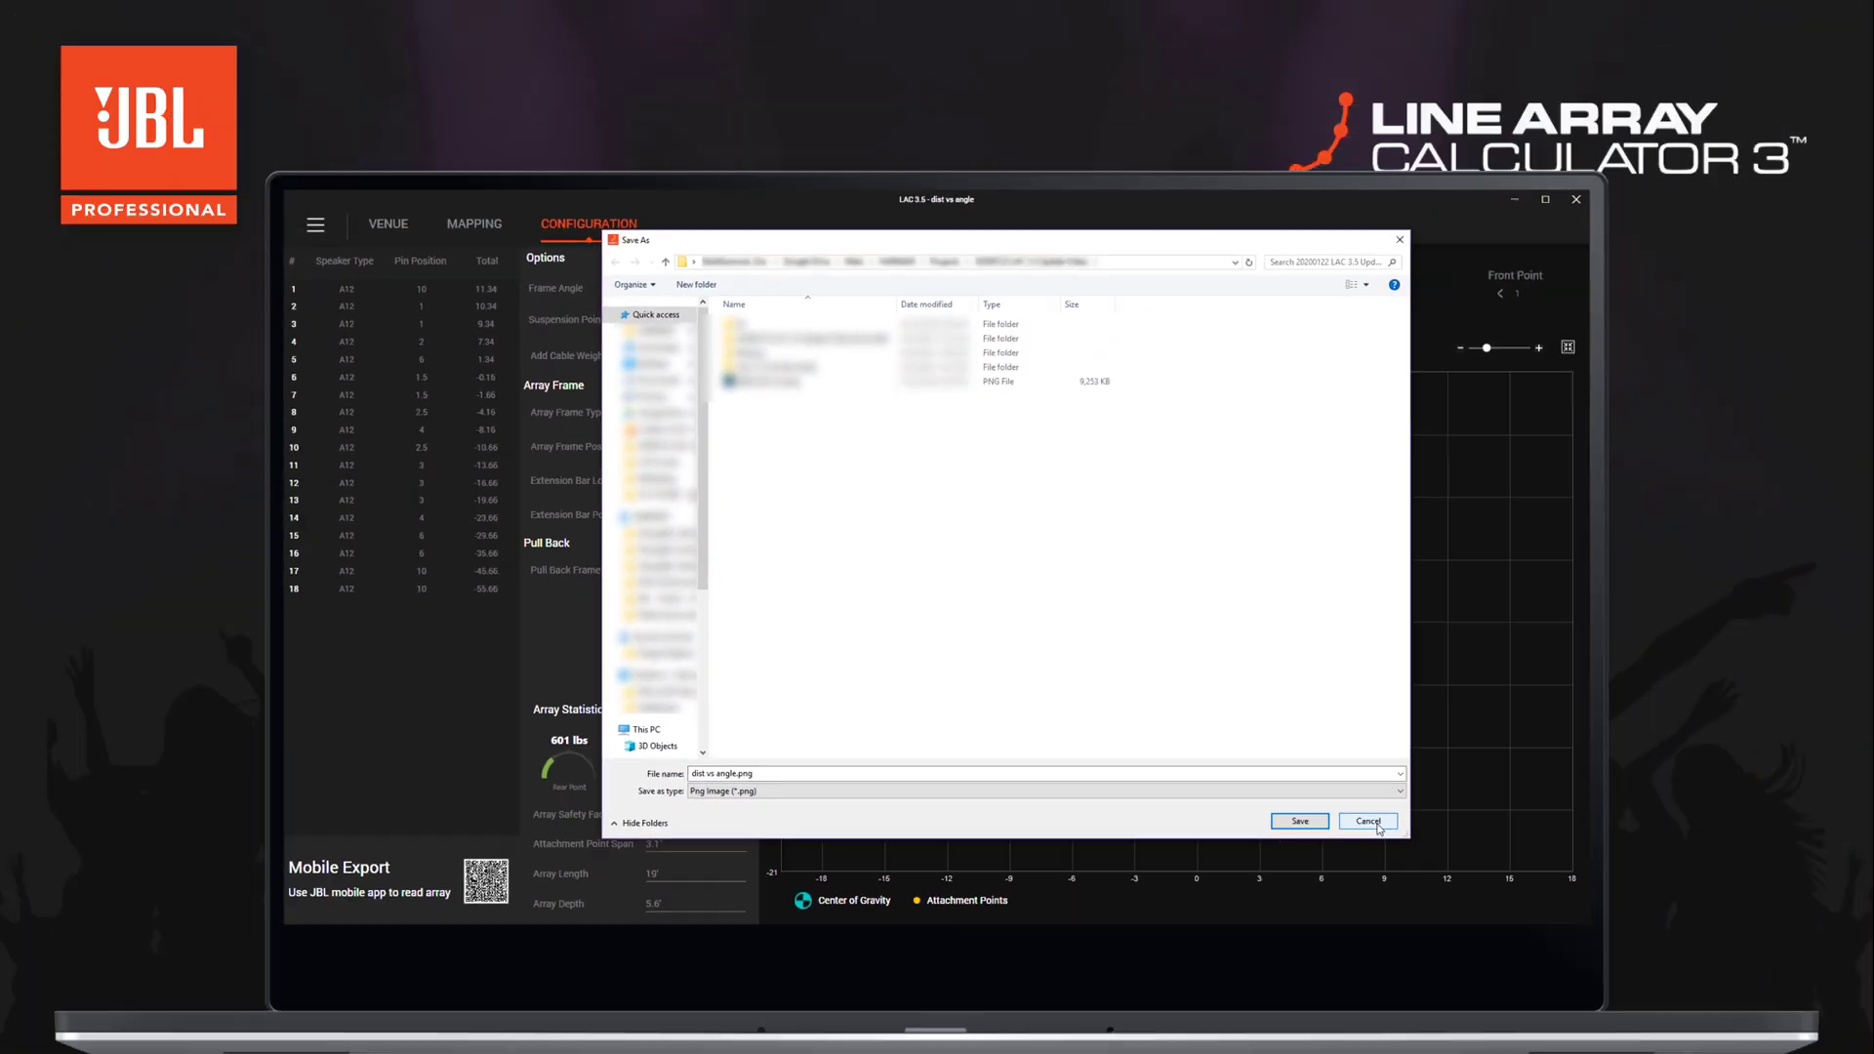